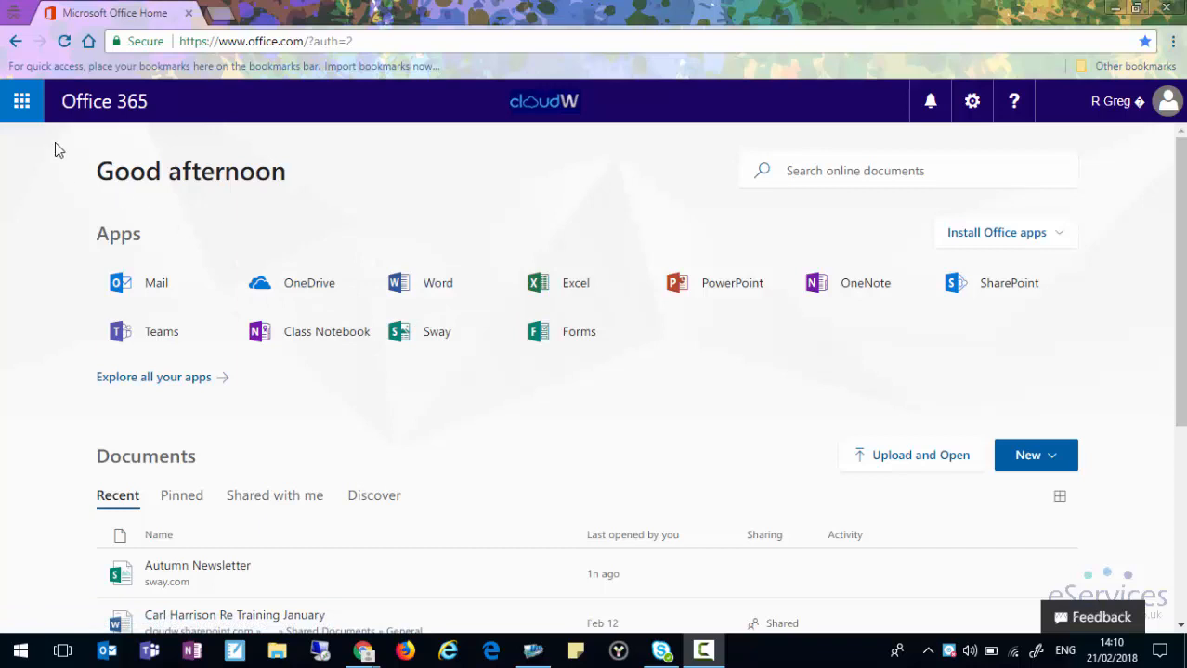
Find Sway in the complete list of Office 365 apps and open it.
click(18, 106)
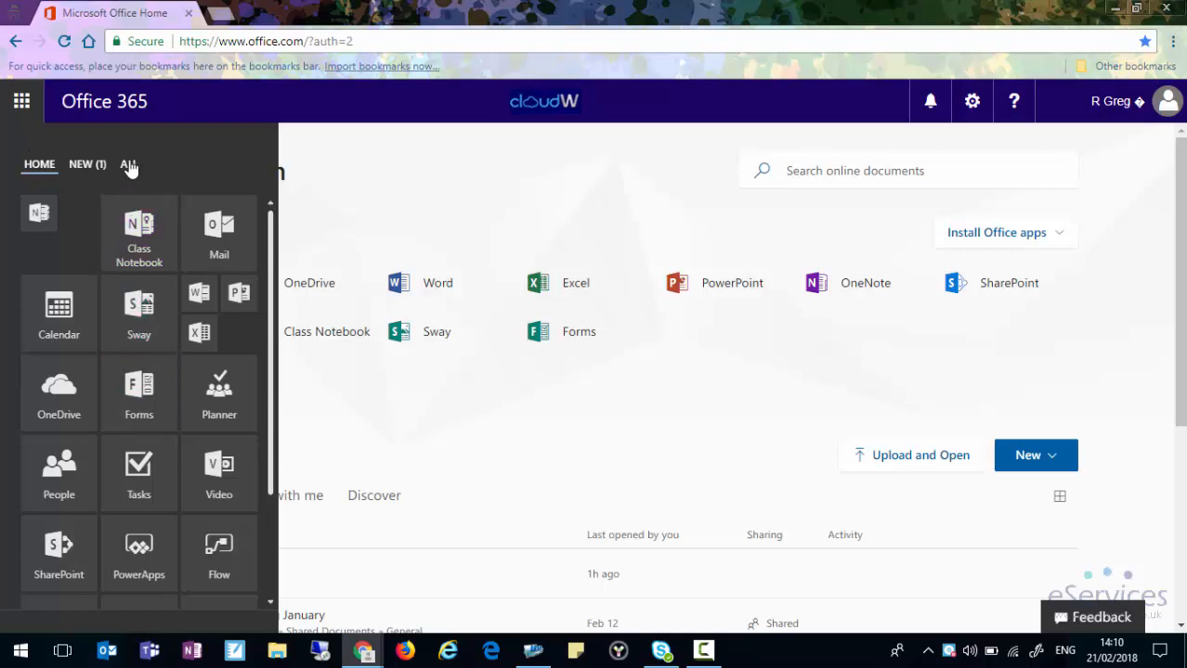
click(128, 166)
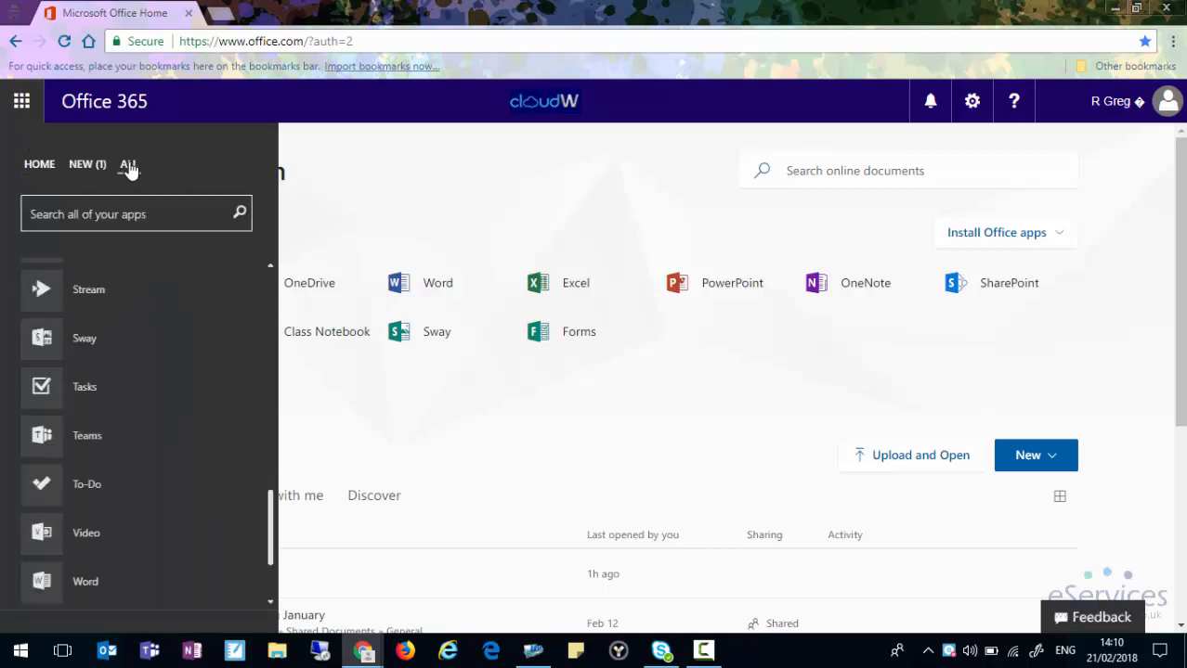
scroll(85, 313, up, 3)
scroll(87, 313, down, 3)
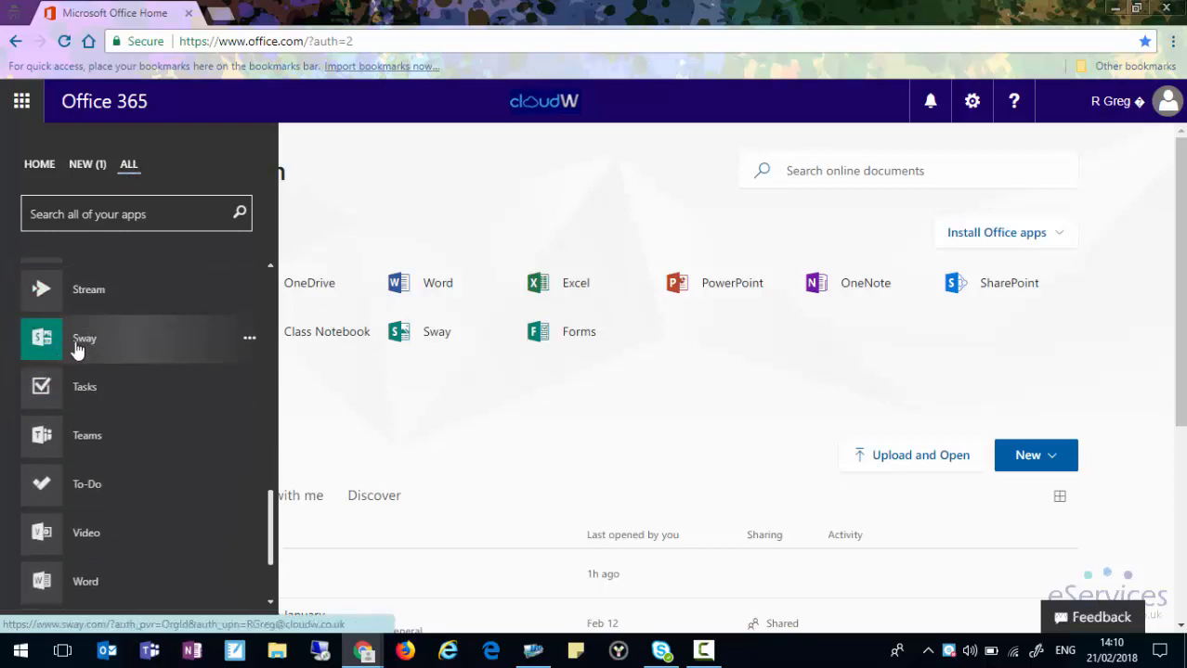
click(93, 347)
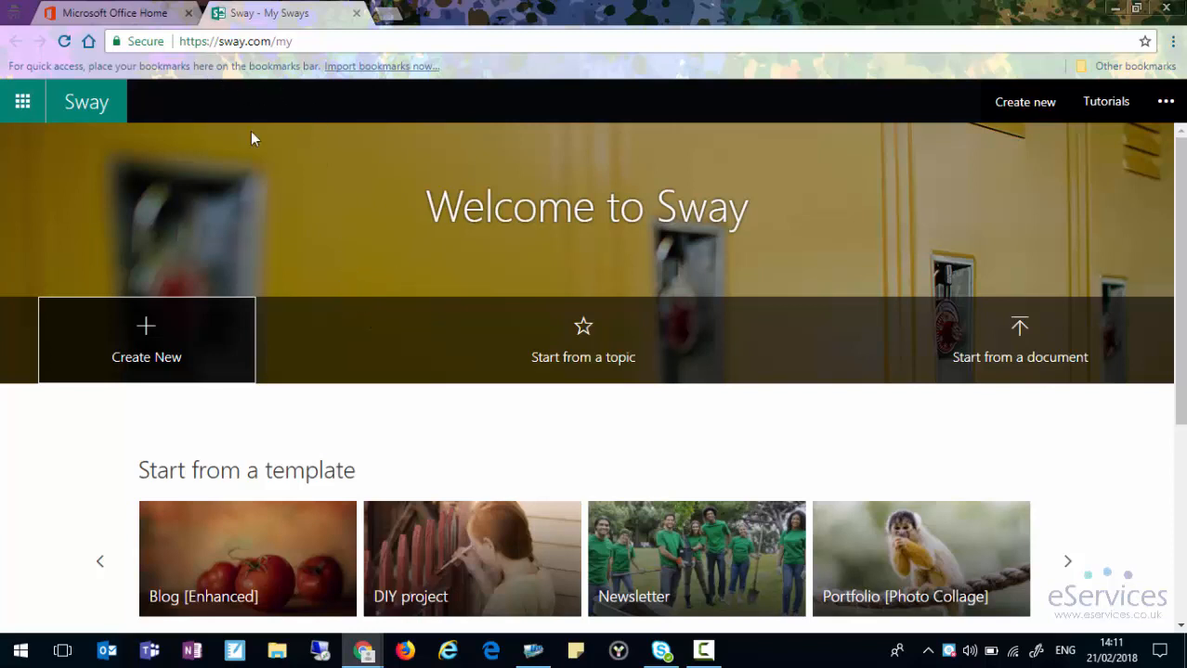
Create a new blank Sway and title it "Autumn Newsletter".
scroll(404, 401, down, 2)
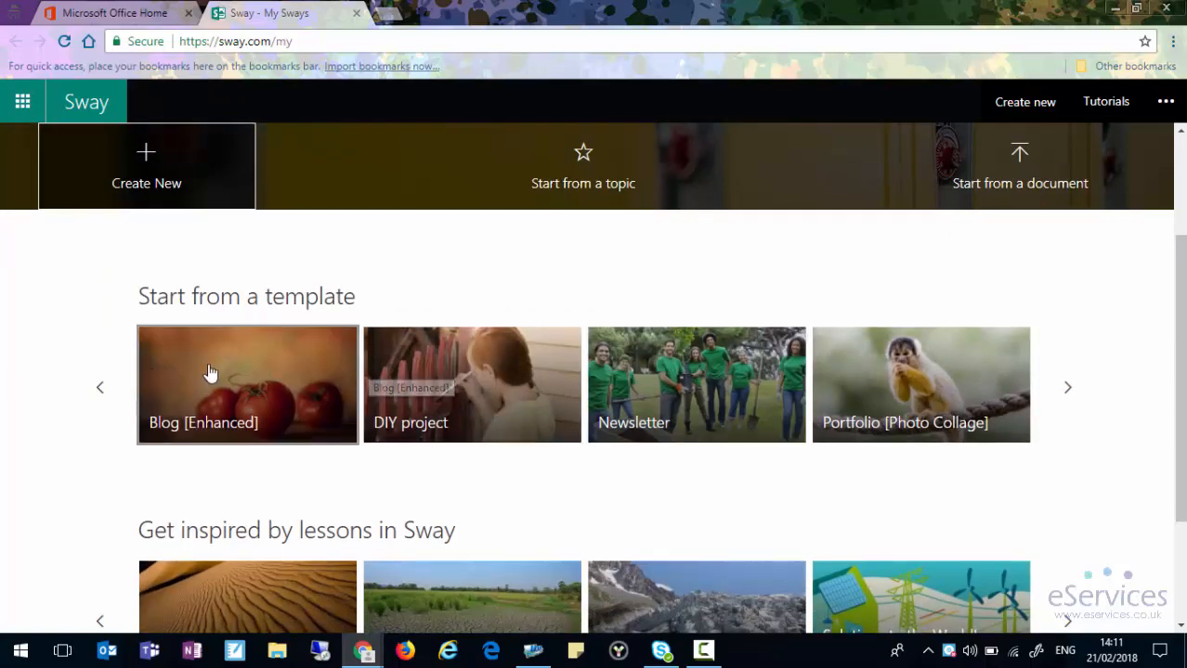
scroll(453, 358, up, 2)
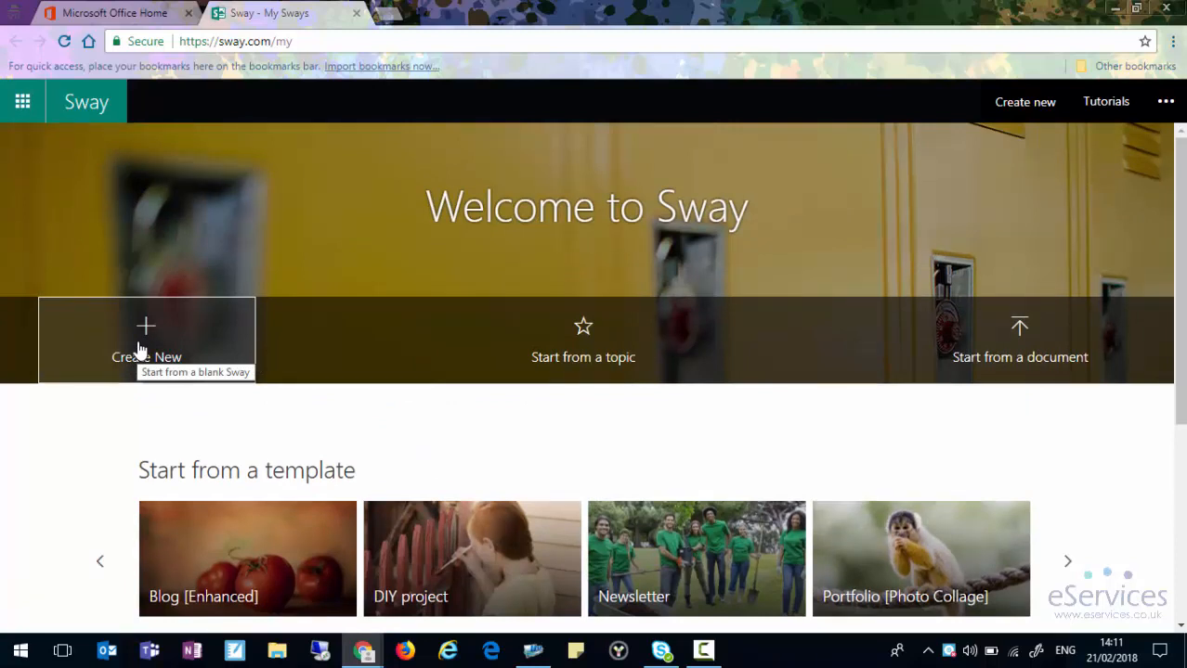
click(141, 348)
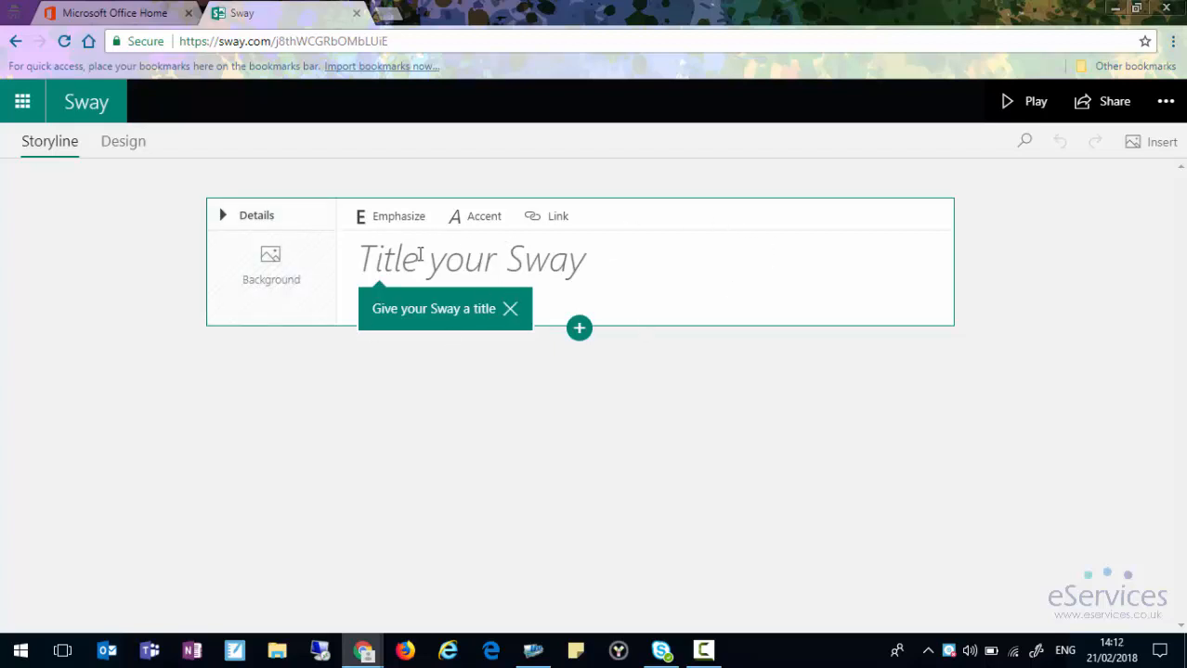
click(588, 267)
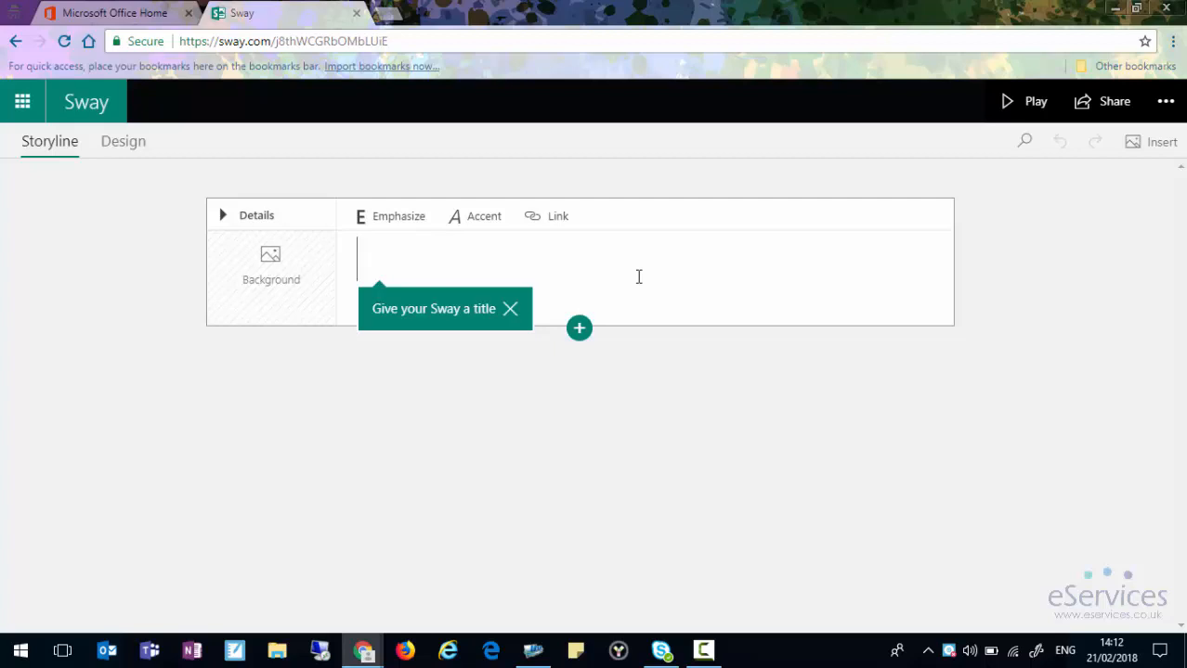
text(Autum)
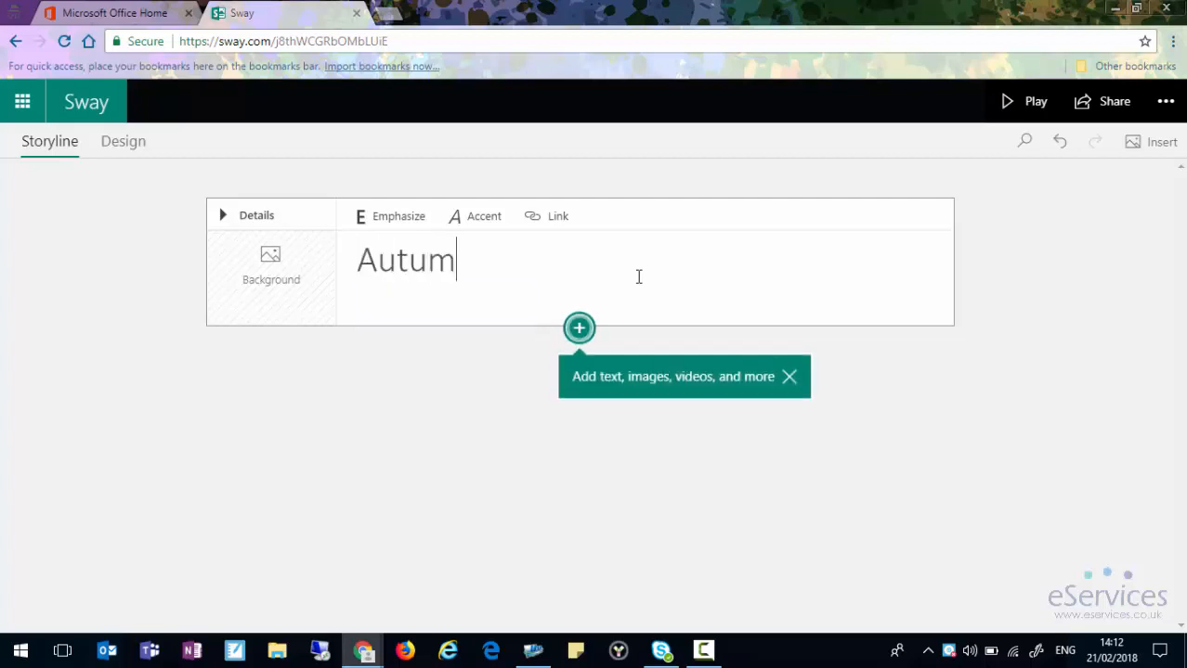
text(n Newsletter)
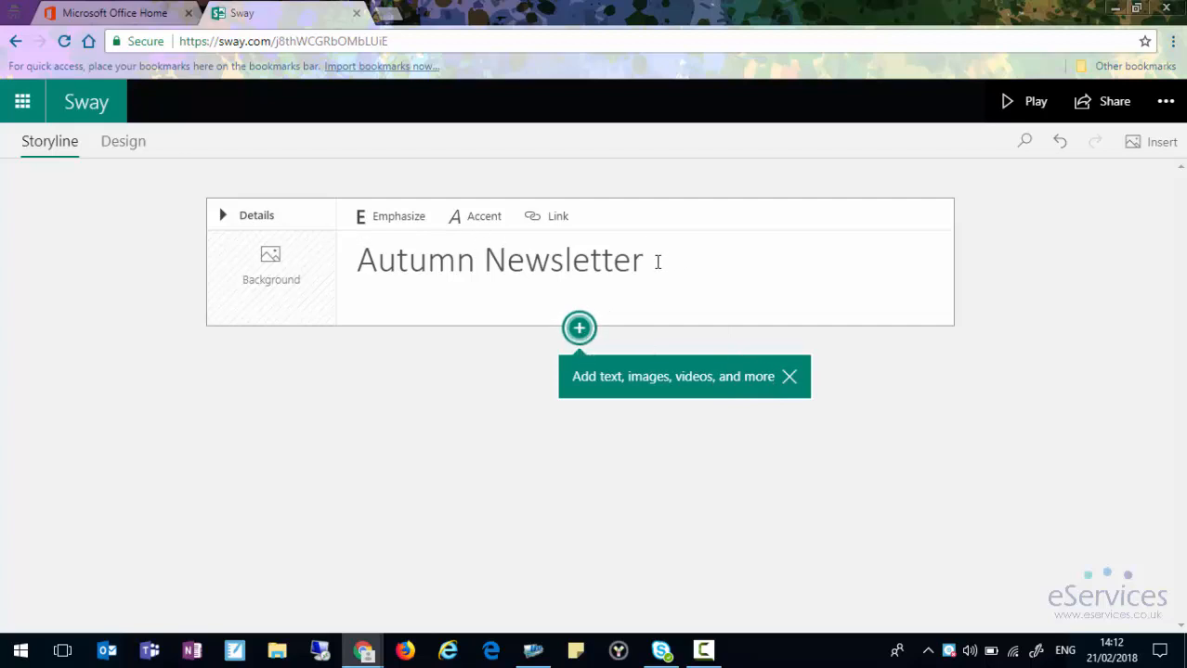
Try the Emphasize and Accent styles on the "Autumn Newsletter" title and look at its link options.
drag(656, 260, 354, 258)
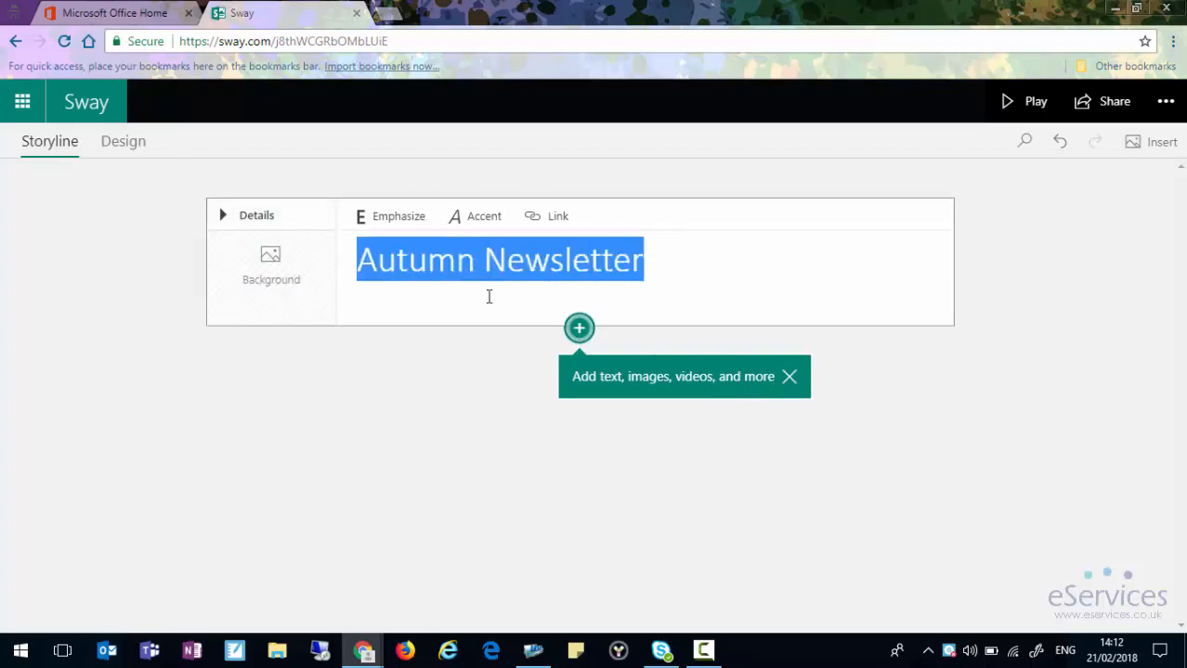
click(393, 221)
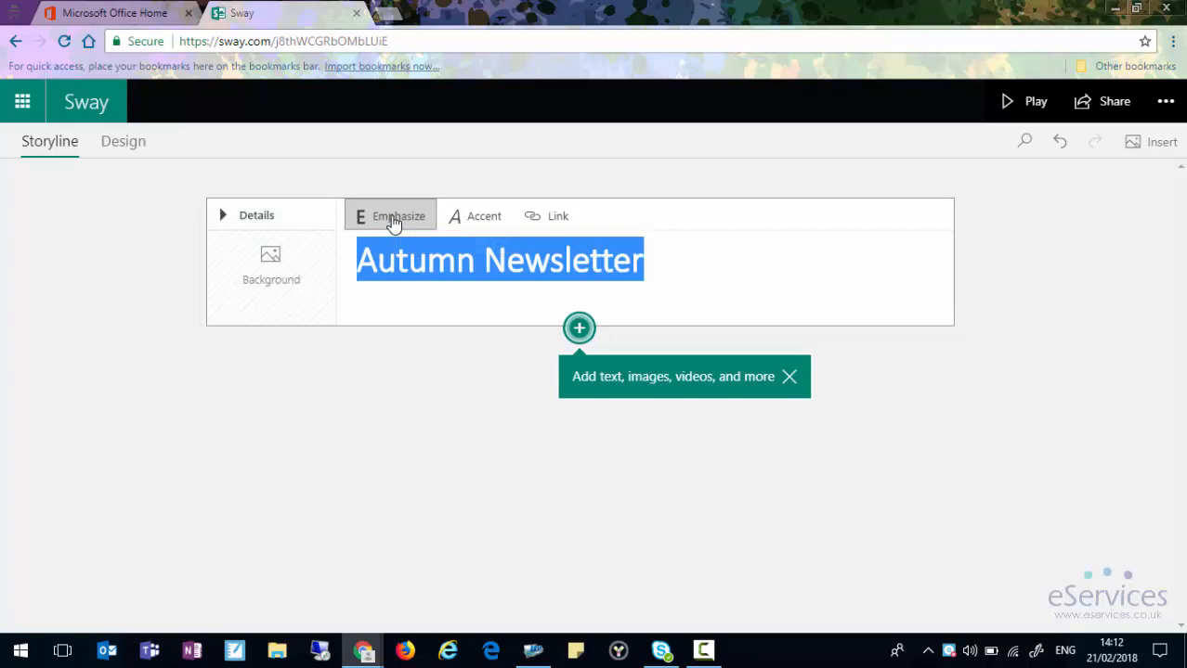
click(484, 219)
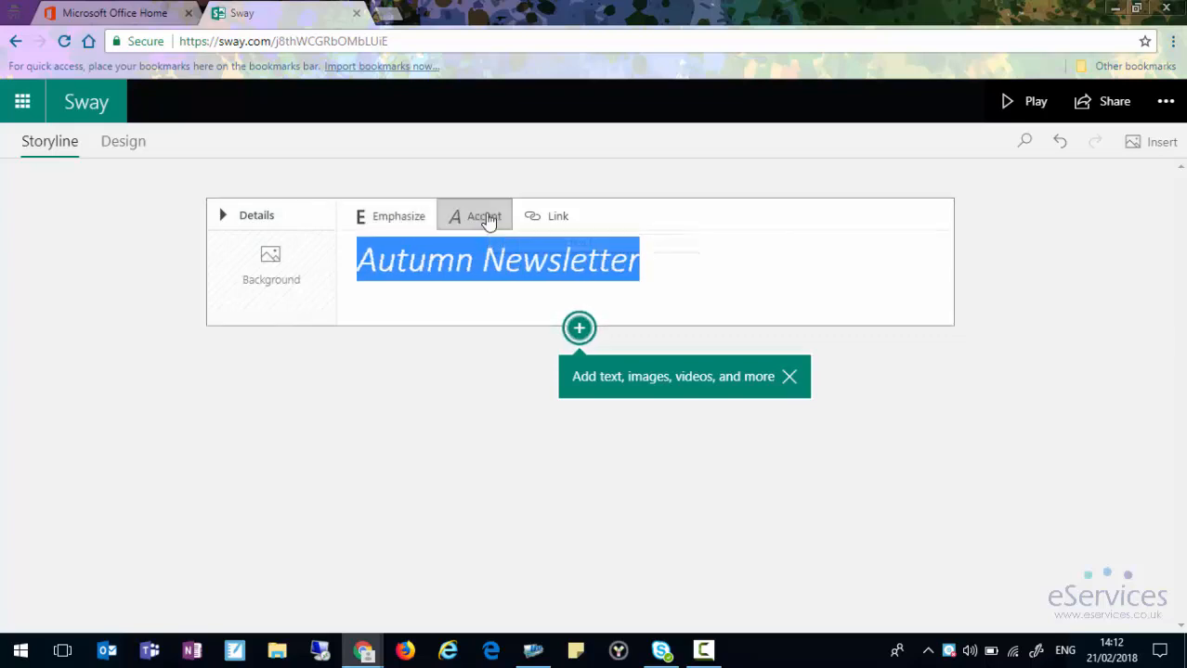
click(569, 218)
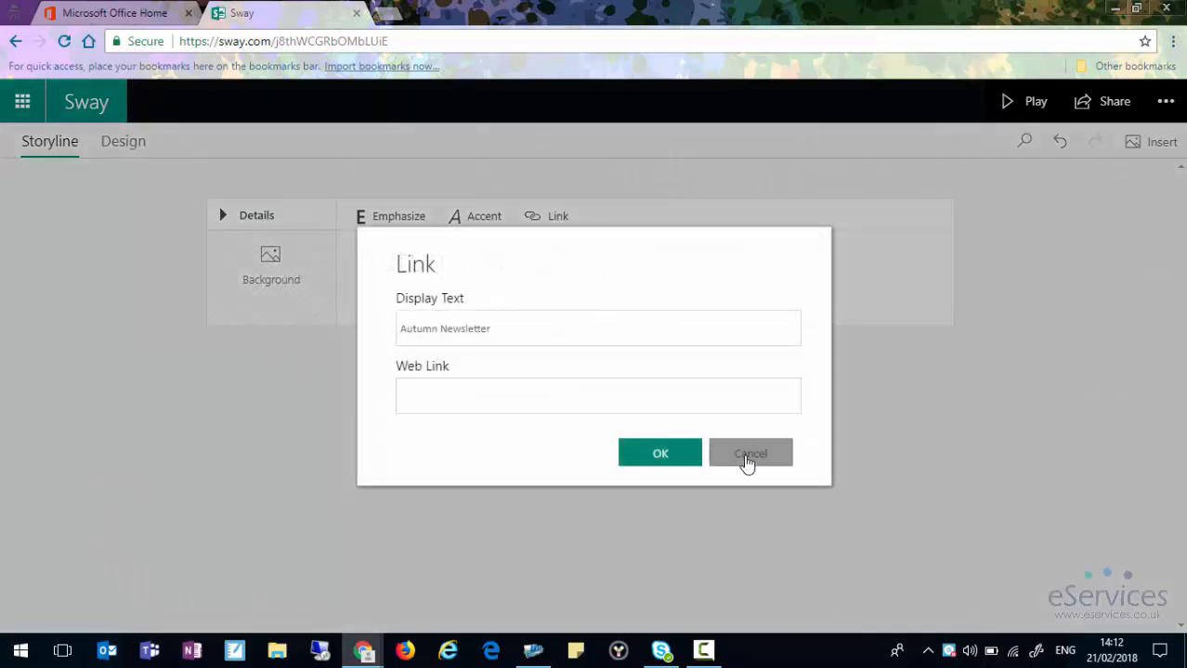
click(746, 464)
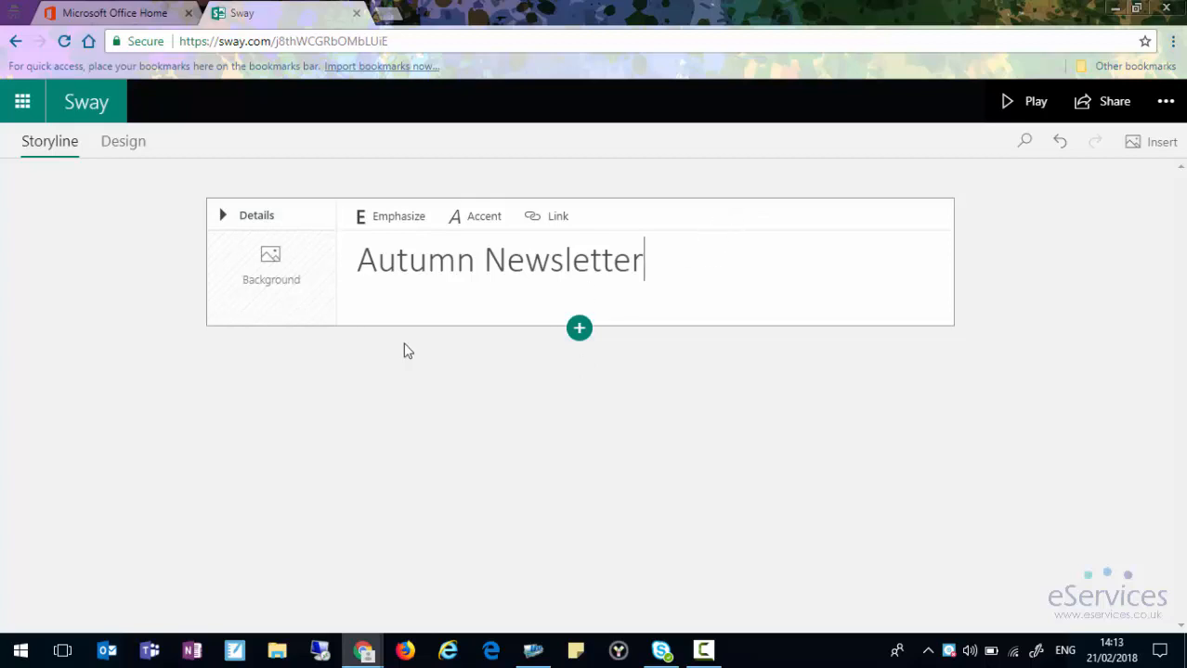
Expand the title card, add a background to it and search the suggested images for "Autumn".
click(252, 225)
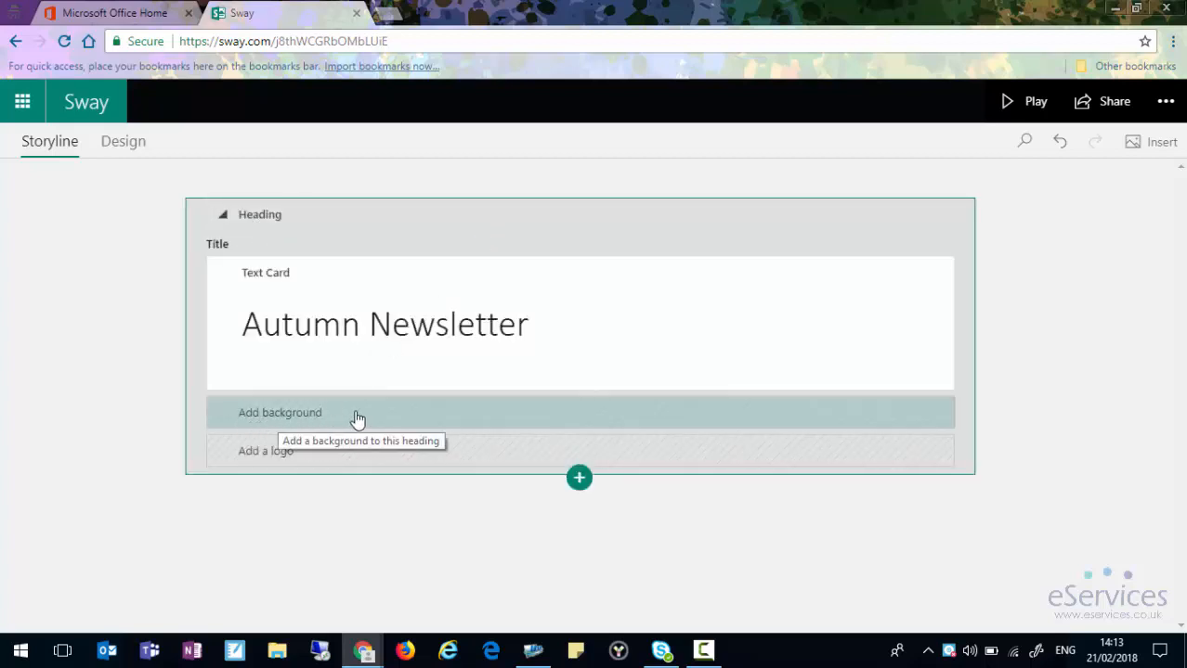
click(282, 418)
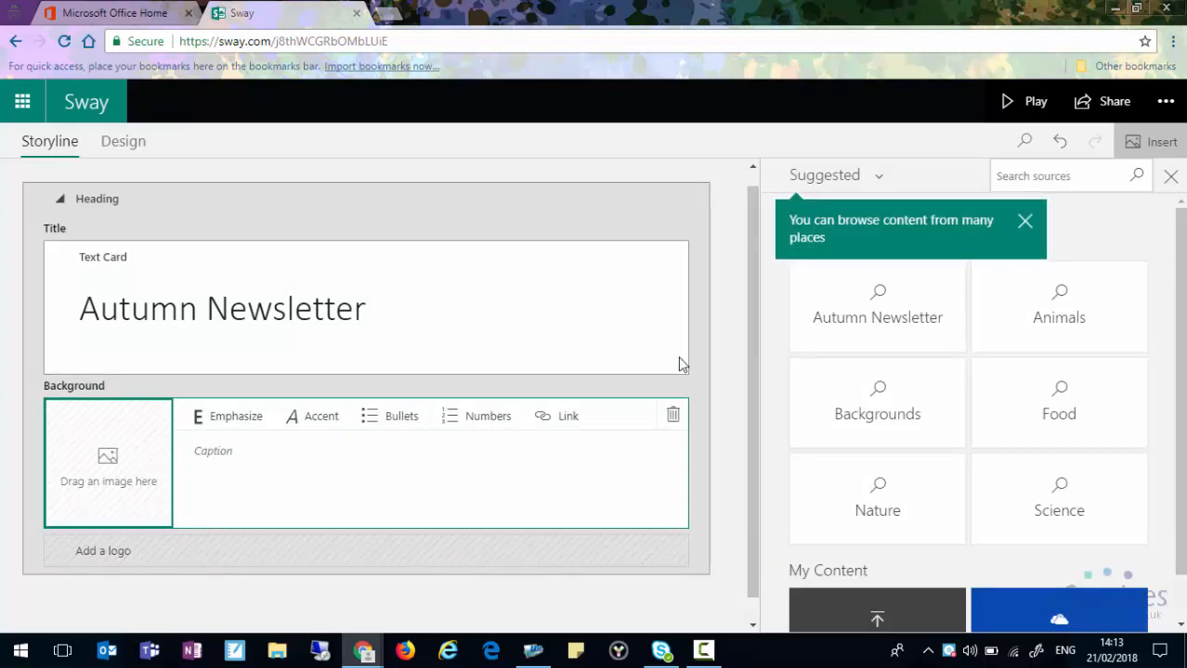
click(878, 312)
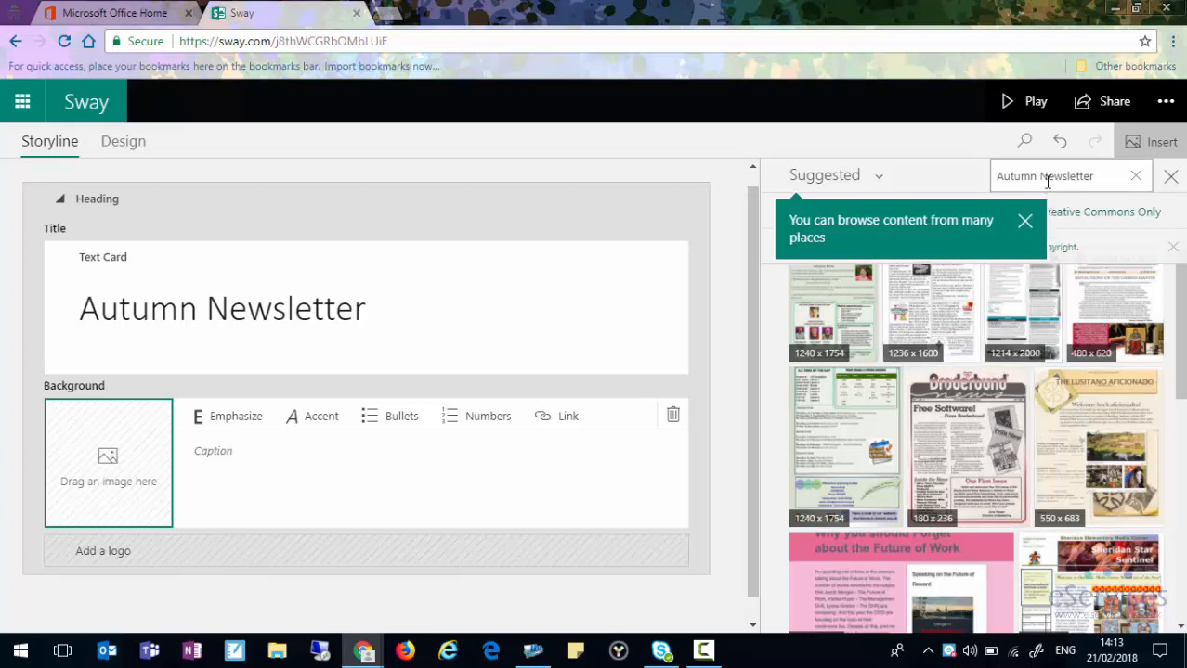
click(1024, 221)
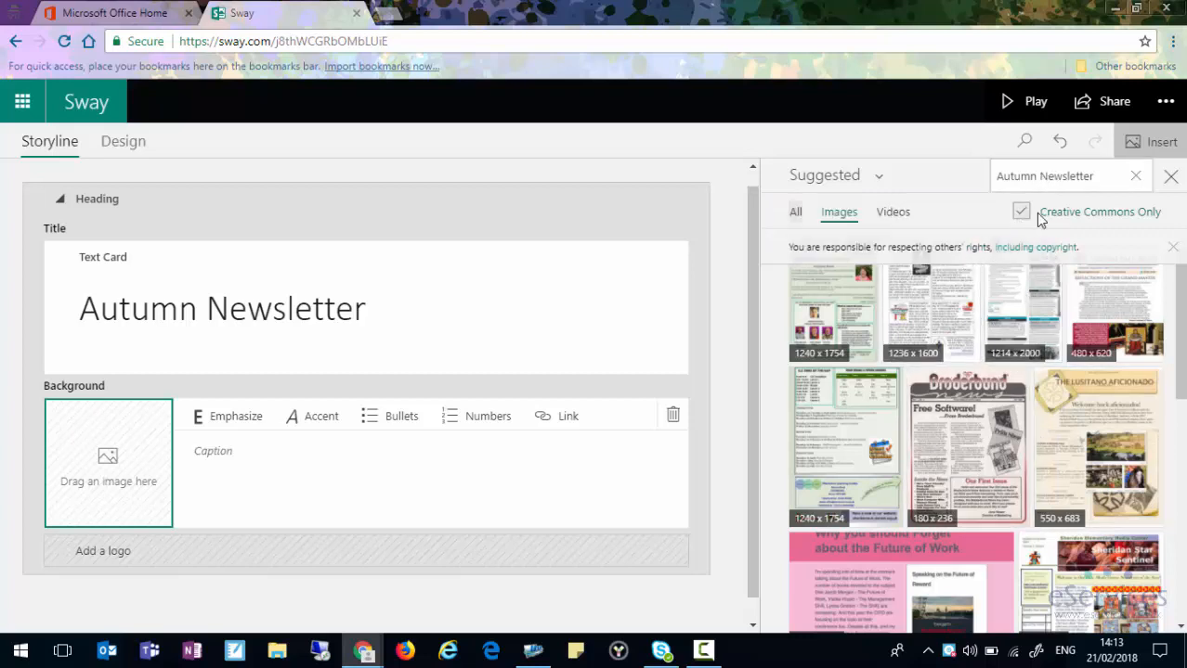
click(1036, 180)
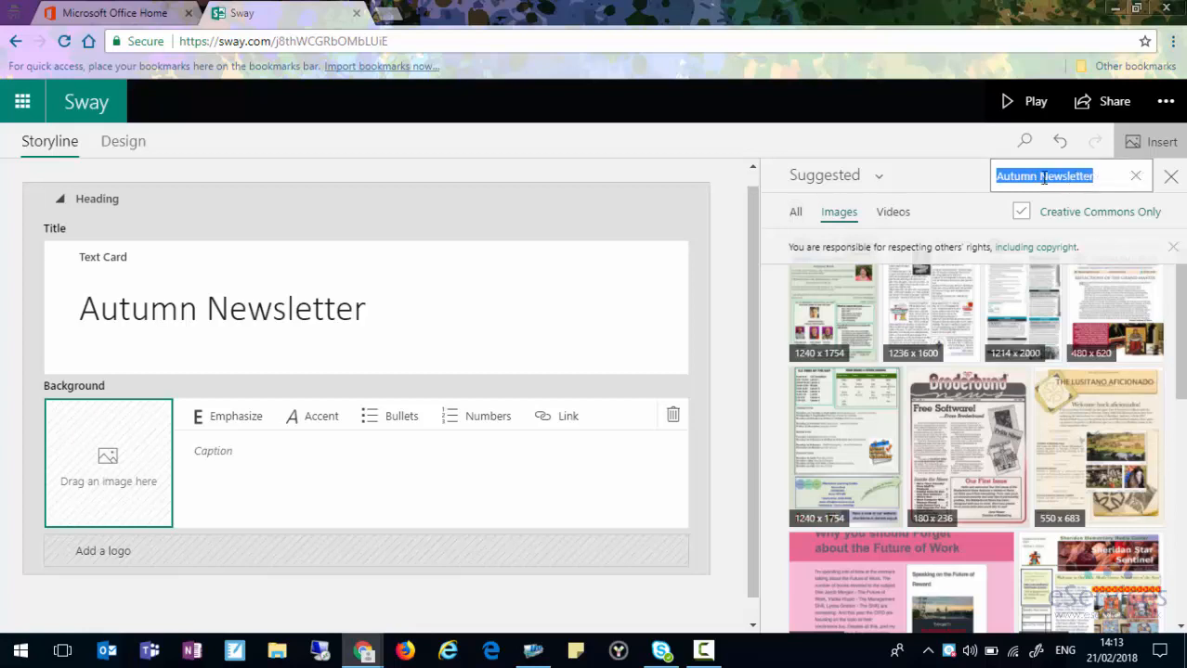
drag(1036, 177, 1092, 175)
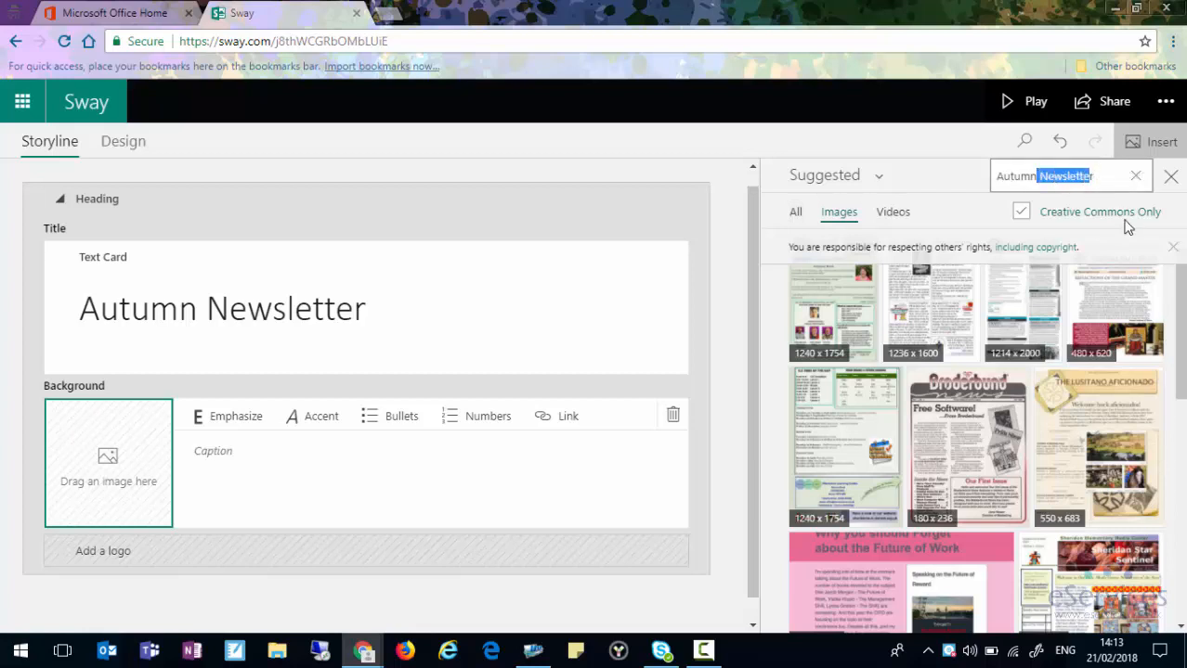
key(BackSpace)
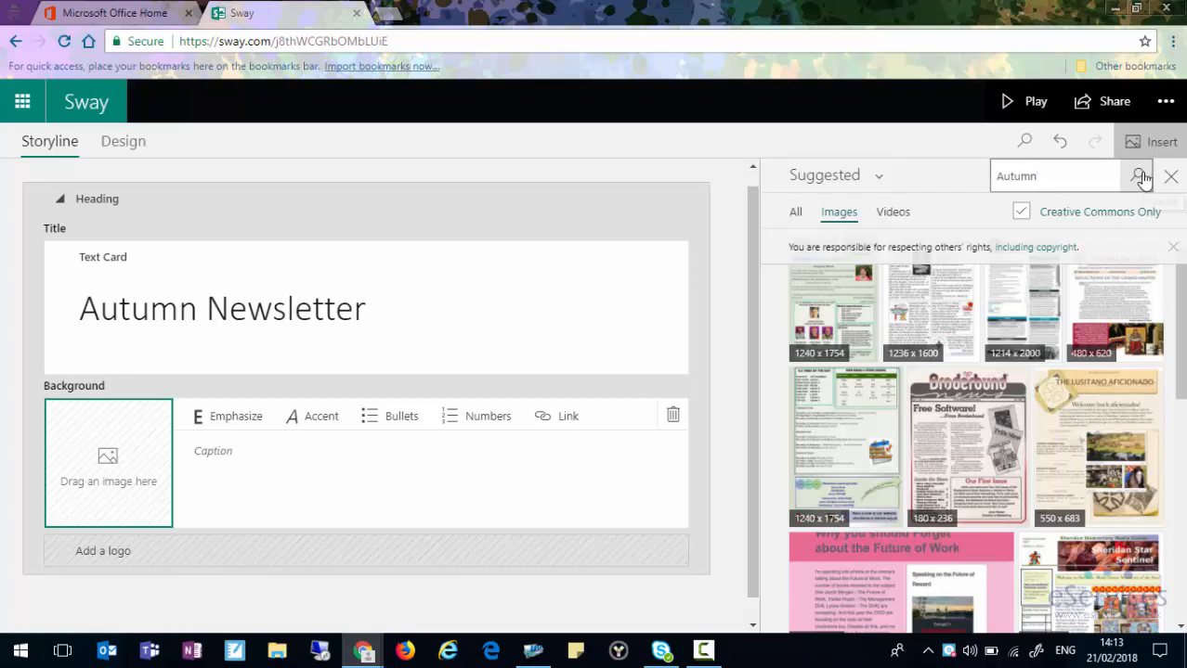
click(1138, 178)
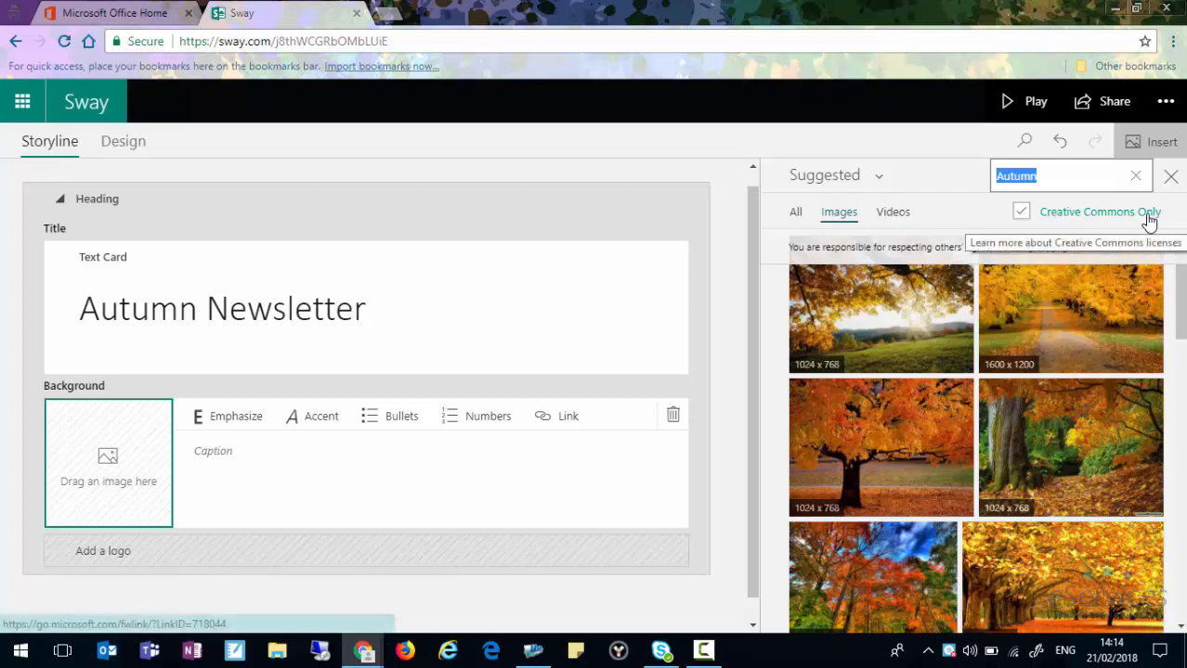
Use the 1000 x 625 image of a leaf-covered forest path as the title background, preview the Sway and return to editing.
click(1174, 249)
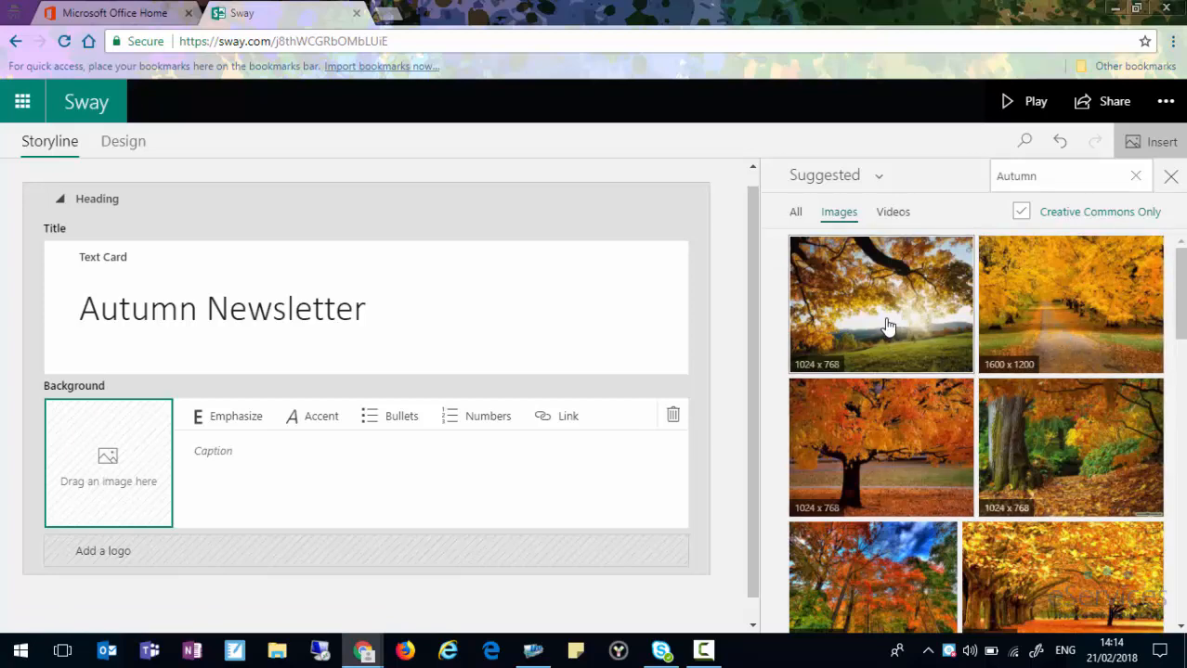
scroll(893, 367, down, 3)
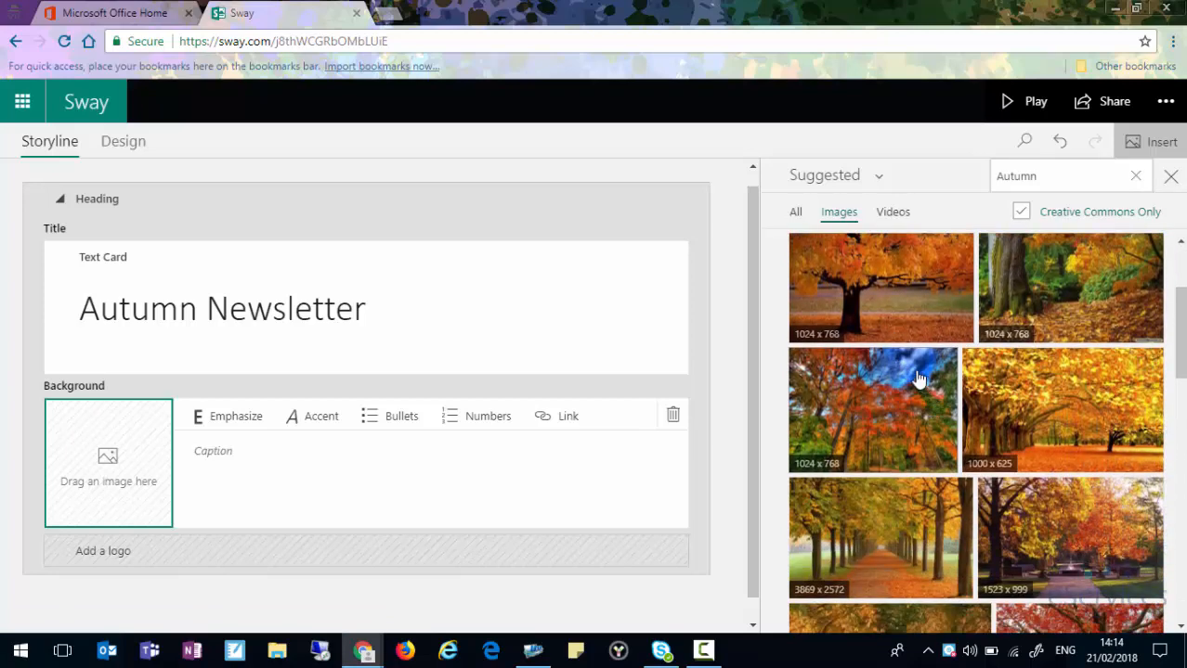
scroll(917, 379, up, 2)
scroll(892, 371, down, 6)
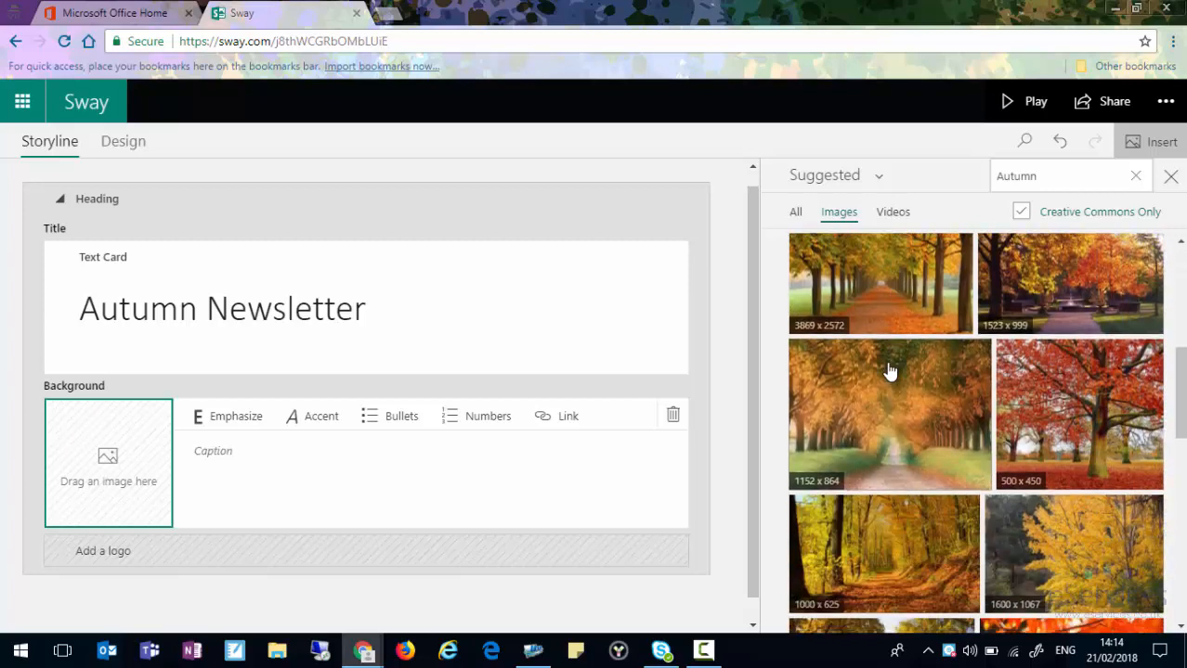
scroll(890, 372, down, 4)
scroll(870, 415, up, 2)
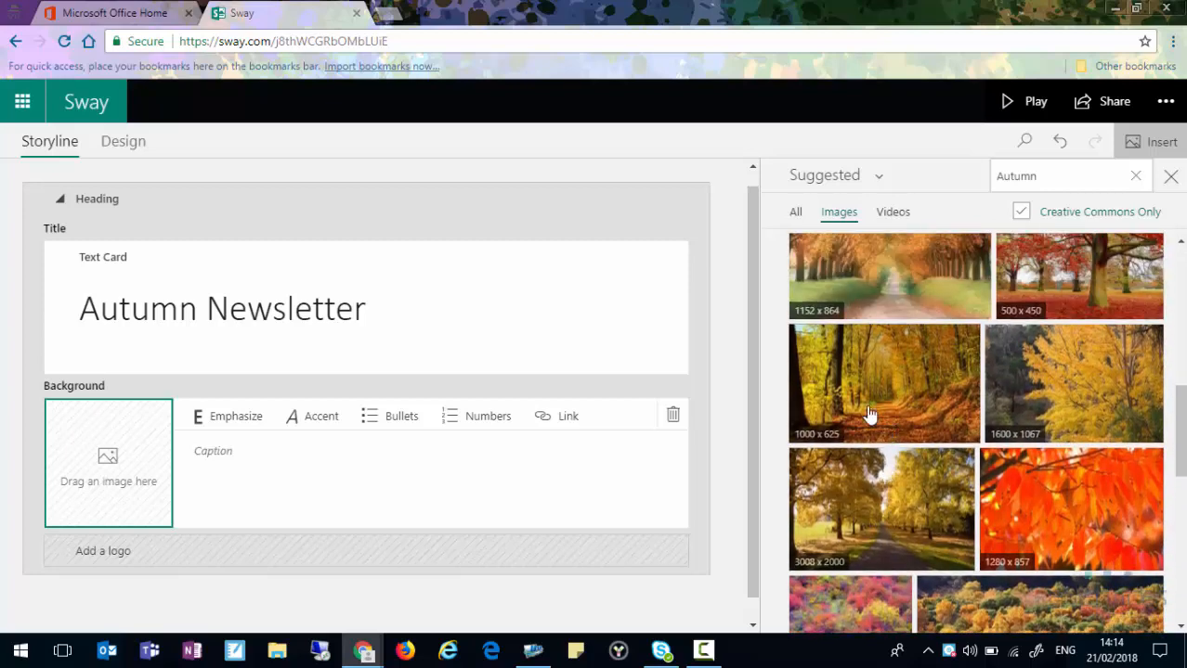
drag(906, 380, 121, 464)
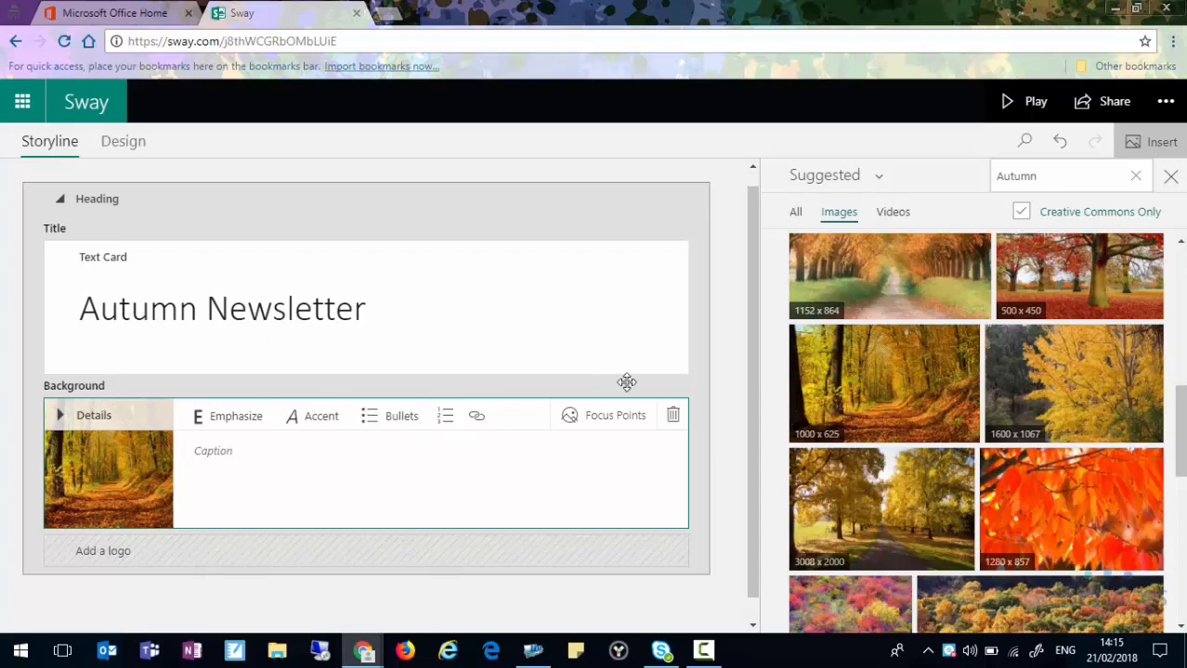
click(1035, 104)
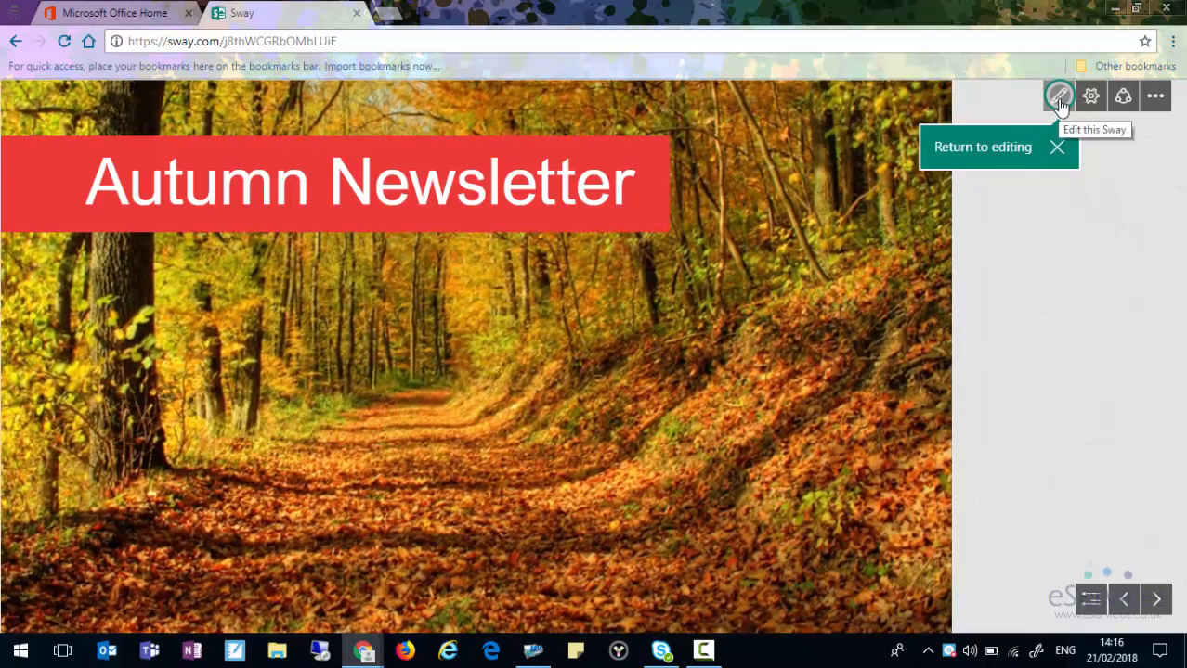
click(1059, 99)
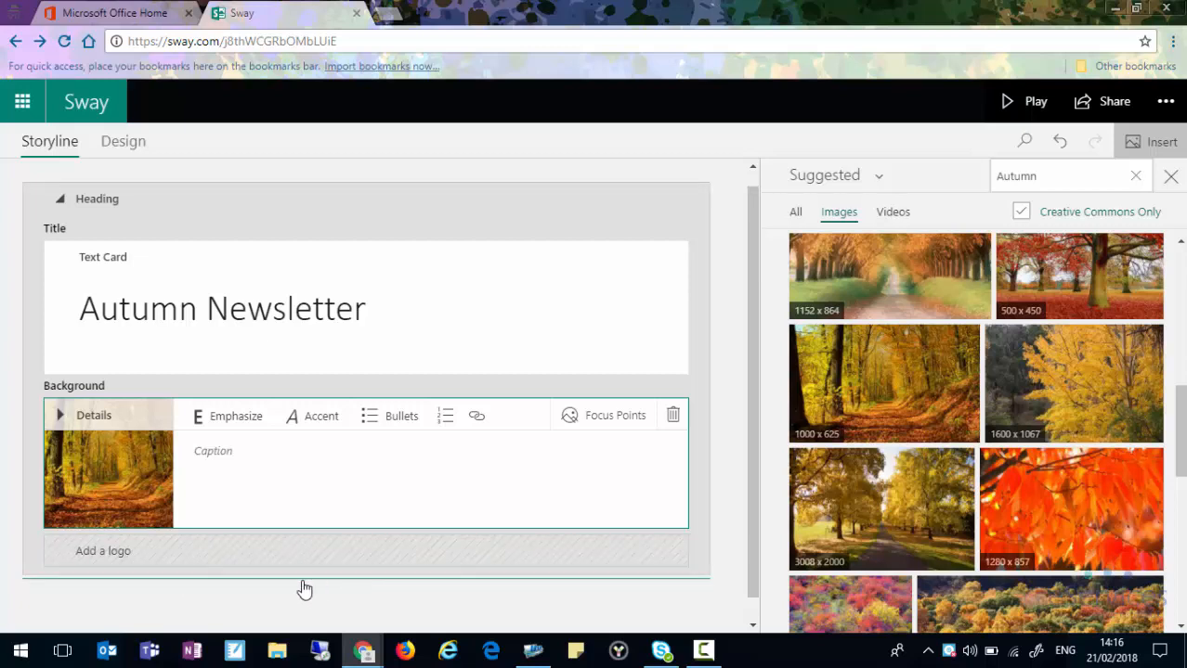
Add a Heading 1 card below the title card with the text "Year 6 Trip to Peak District".
click(353, 580)
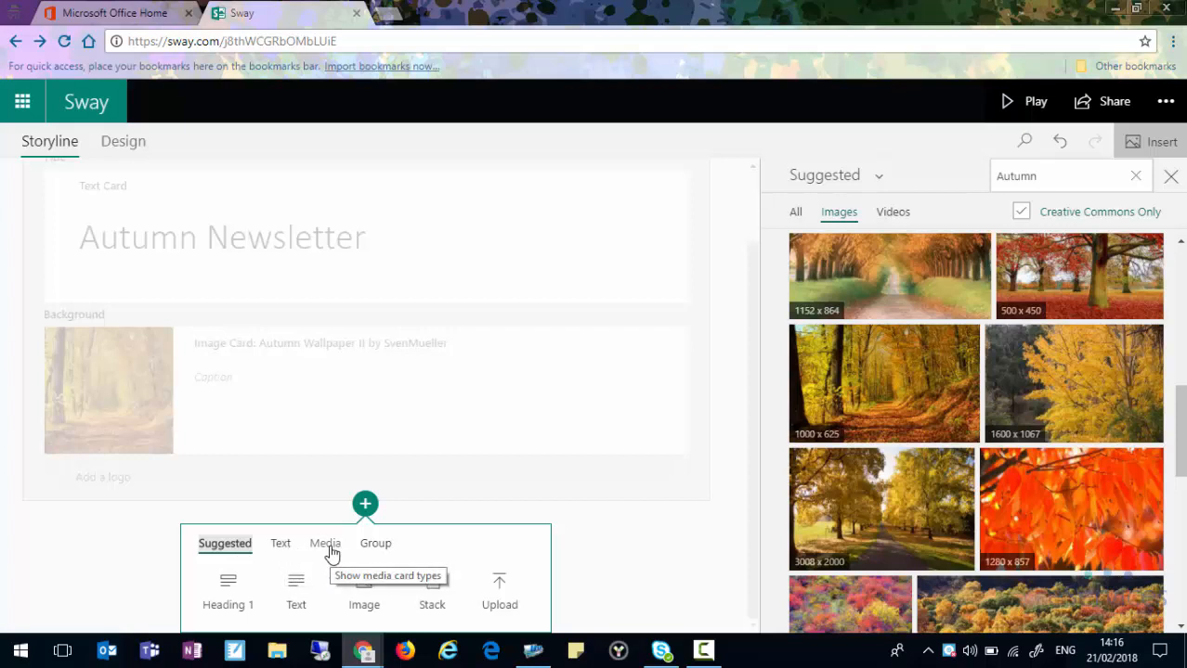
click(281, 548)
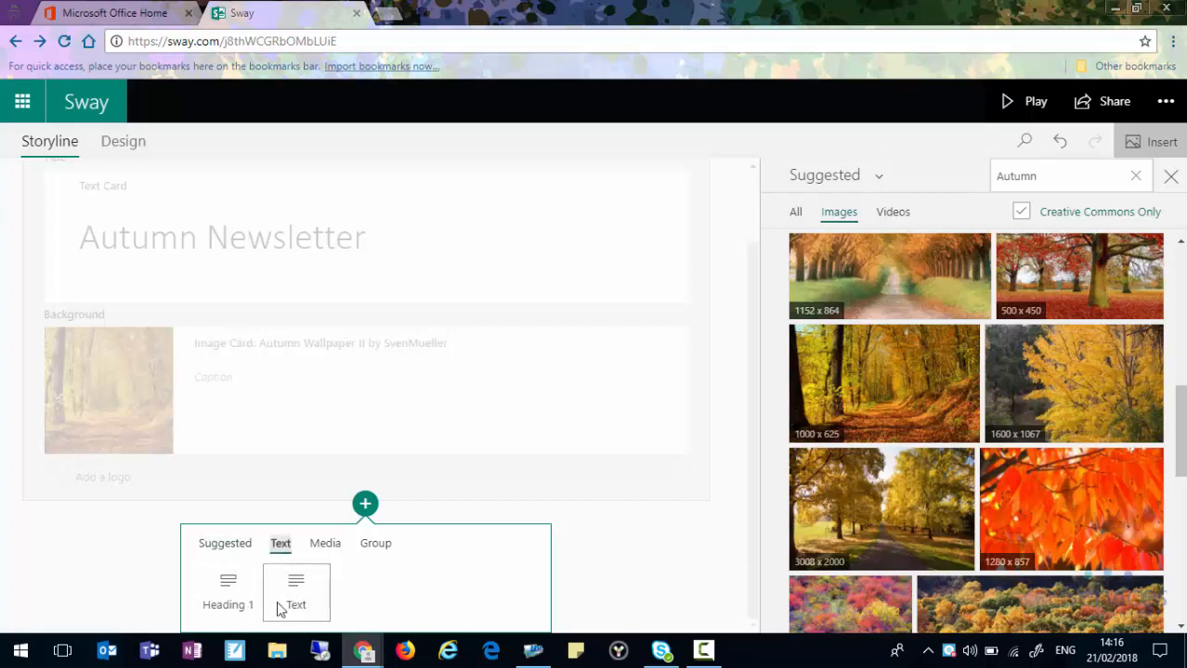
click(228, 595)
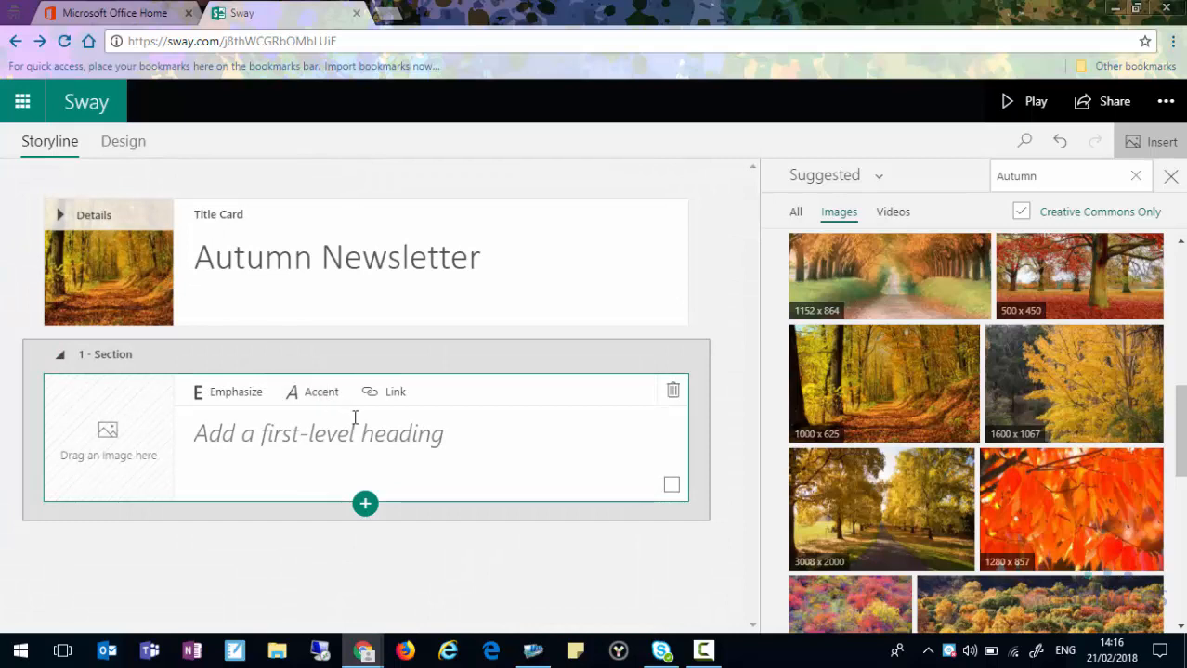
click(334, 438)
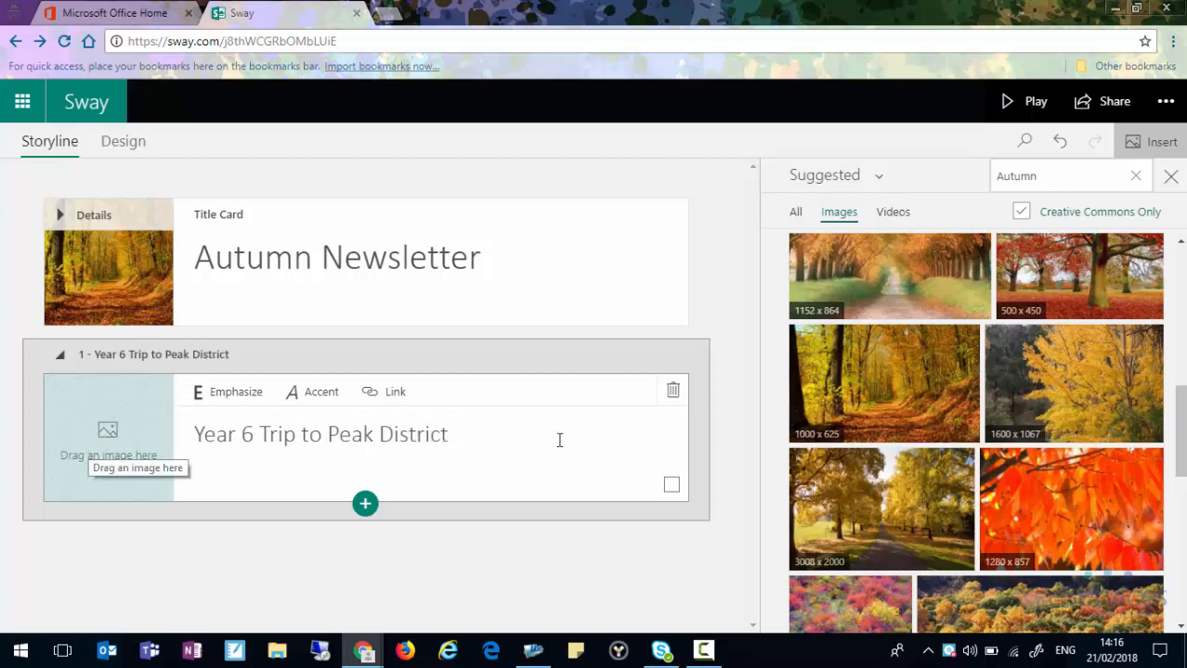
Search the suggested images for "peak district" and use the 1600 x 1200 rocky ridge image as the Year 6 trip heading's background.
double_click(1046, 174)
text(peak district)
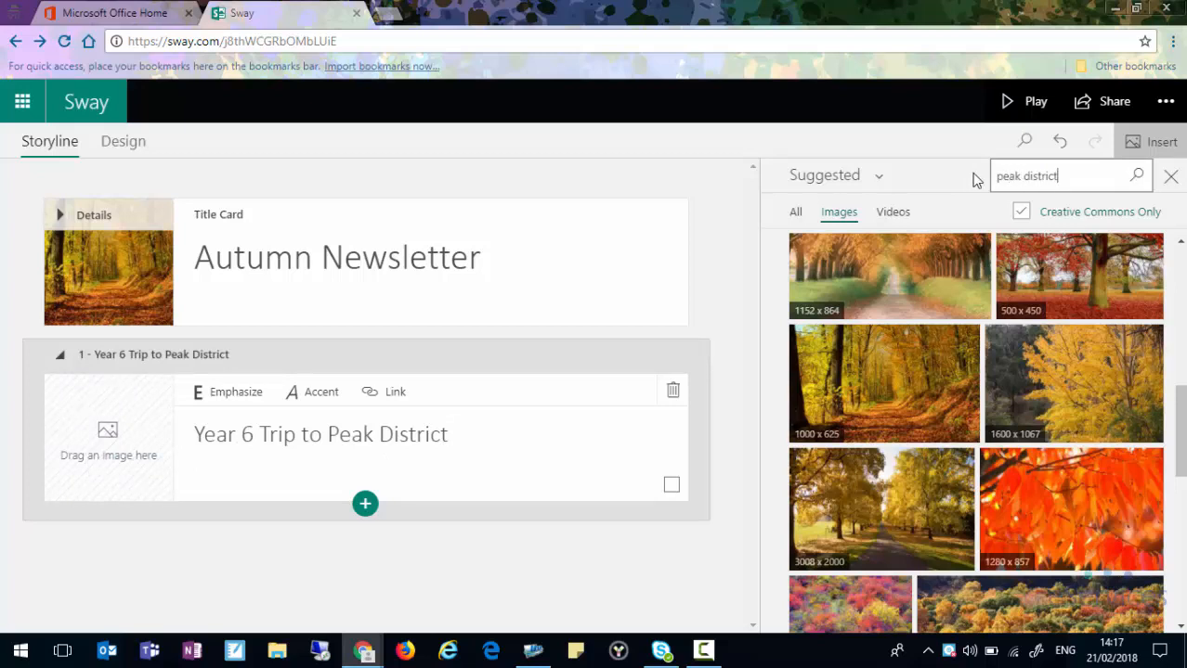
click(1136, 175)
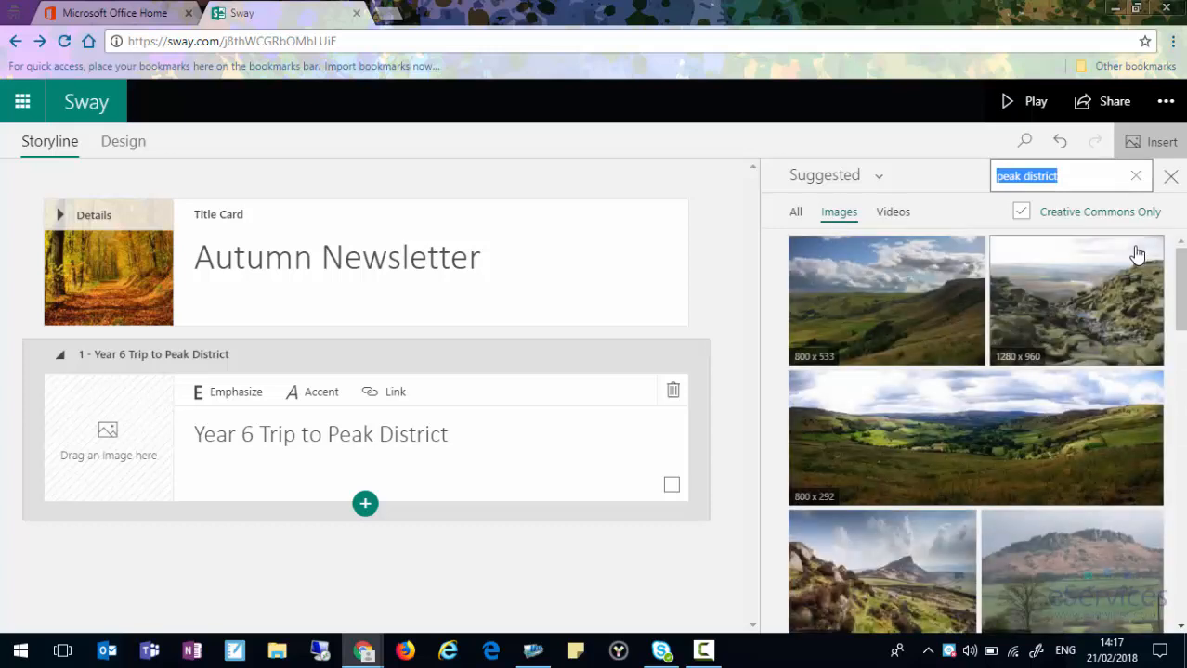
scroll(1041, 344, down, 3)
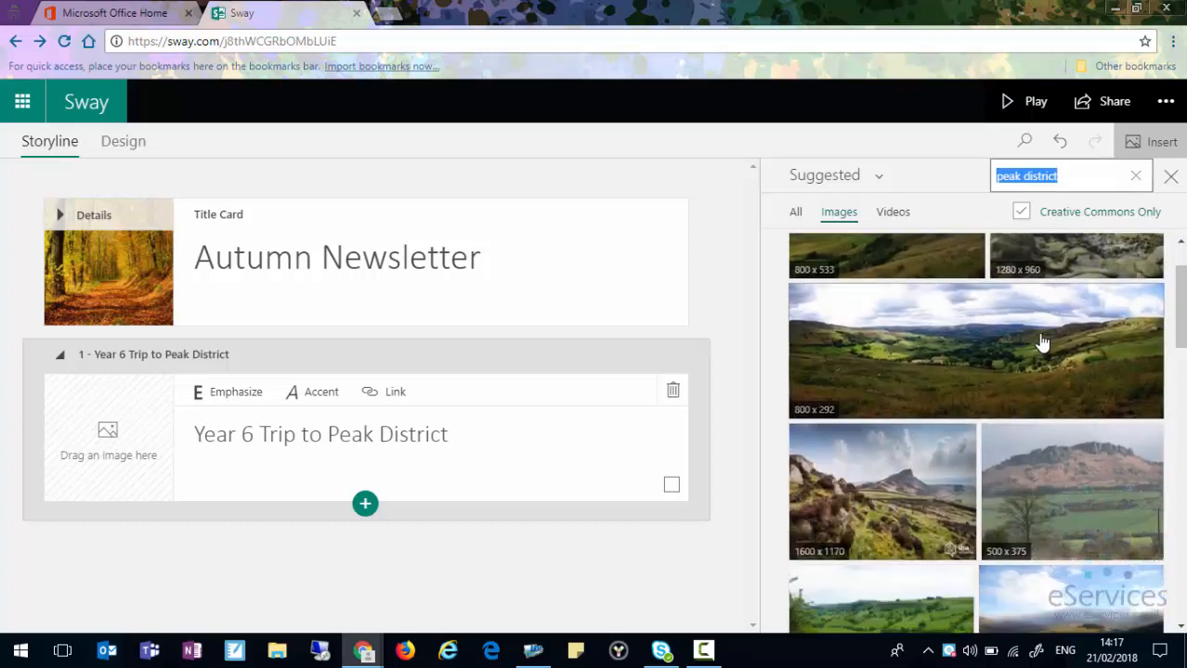
scroll(1078, 347, down, 3)
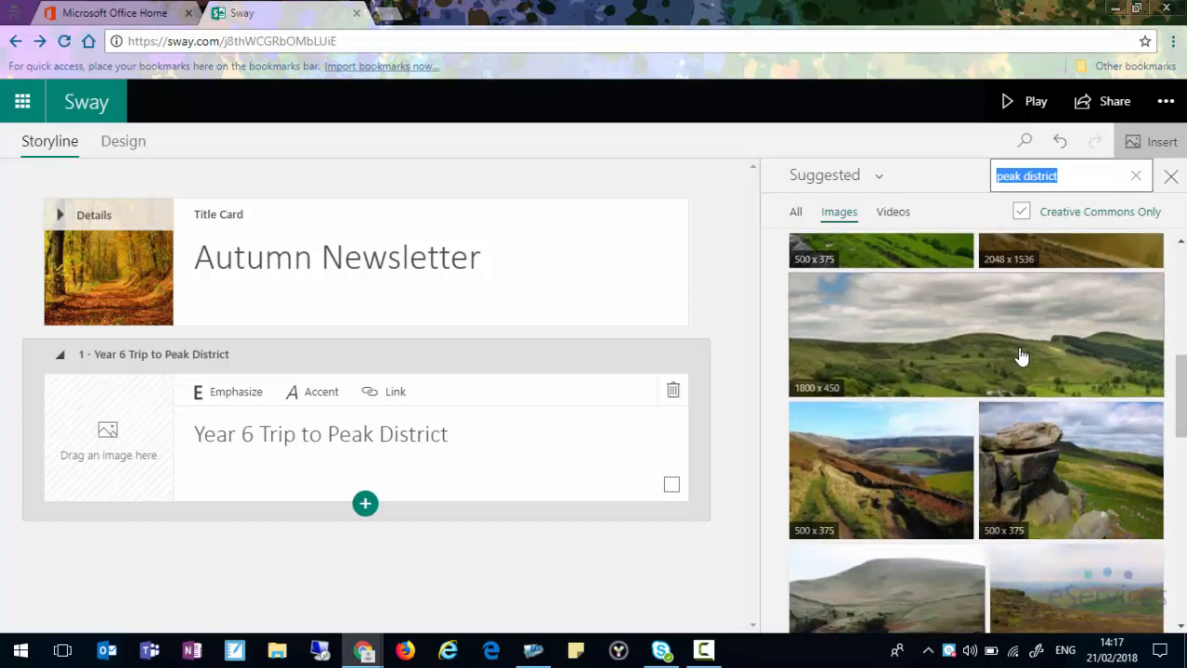
scroll(1020, 356, down, 5)
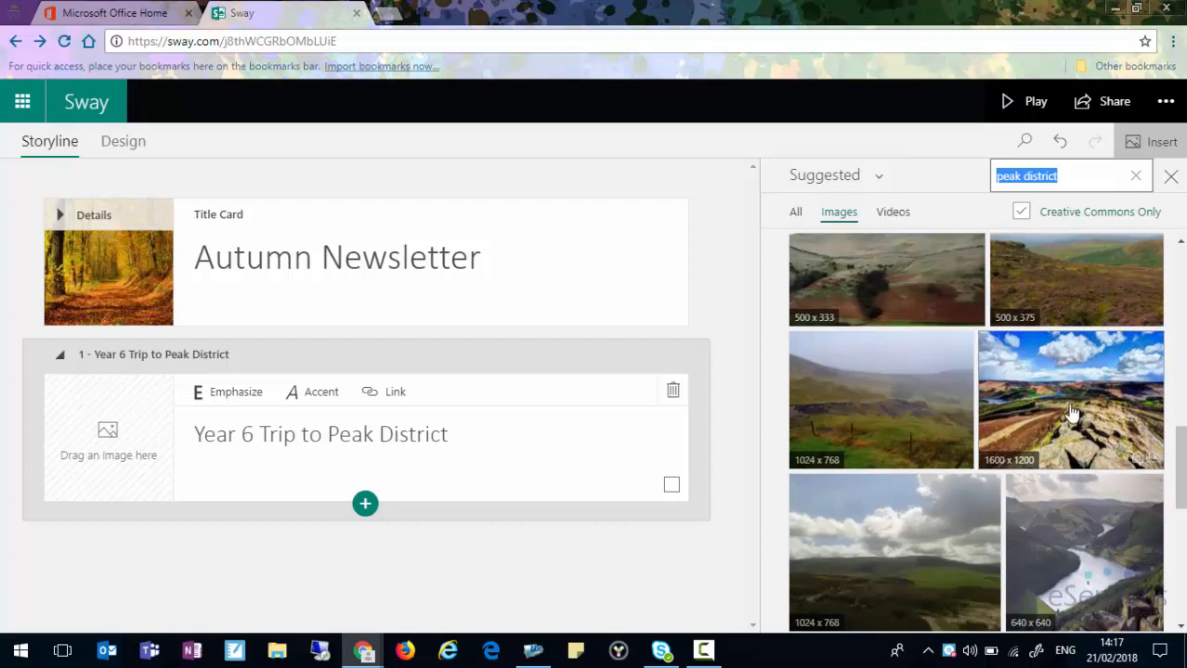
drag(1093, 408, 108, 435)
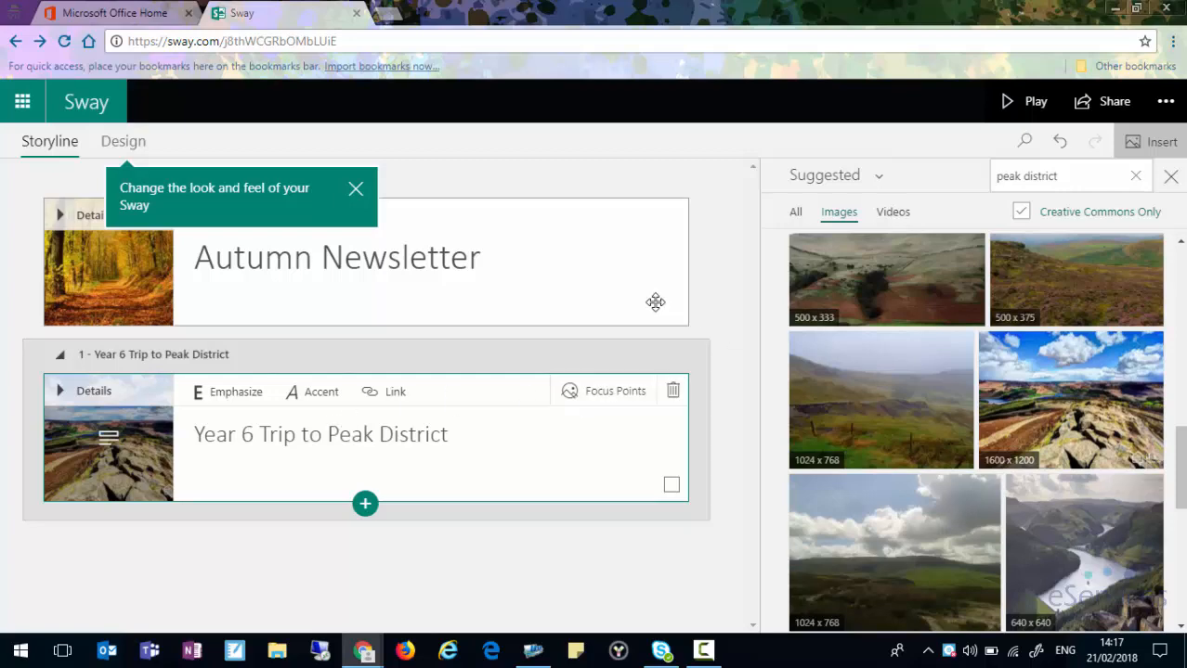
Preview the Sway through to the Peak District section and return to editing.
click(1034, 104)
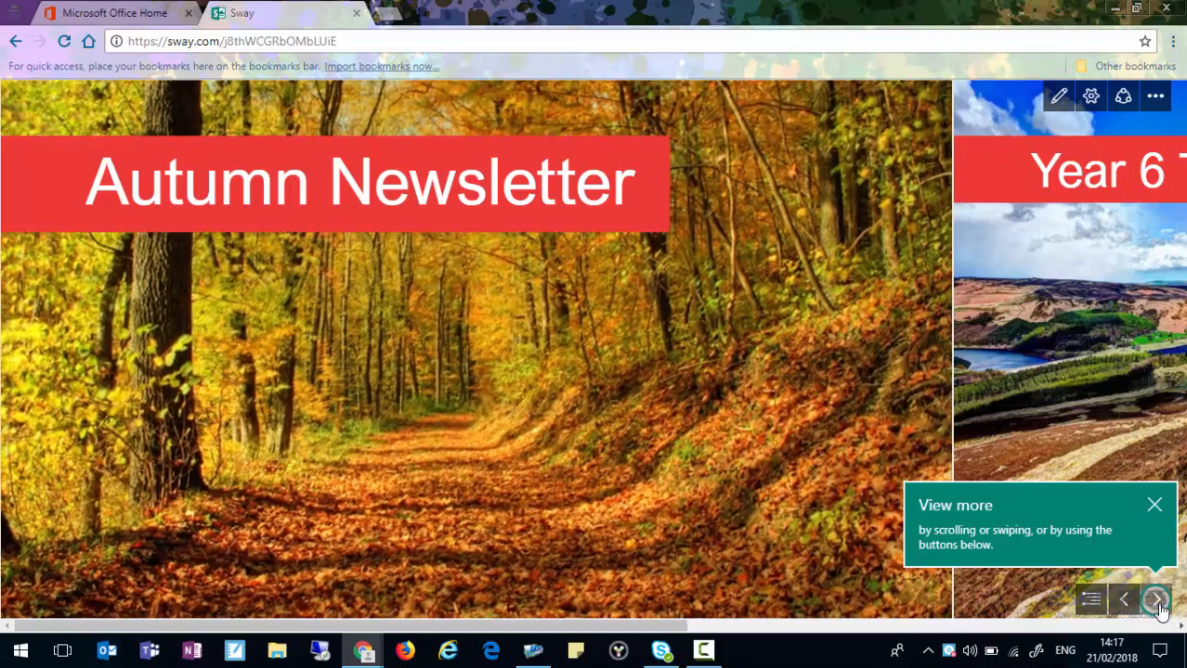
click(1156, 601)
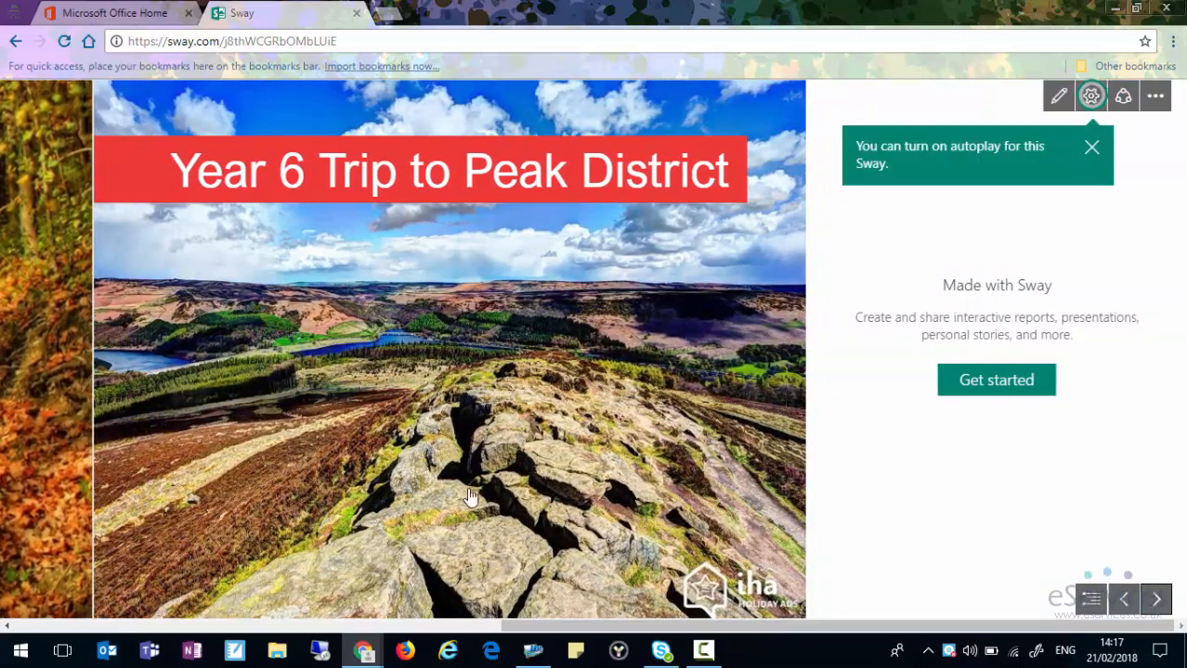
click(1061, 96)
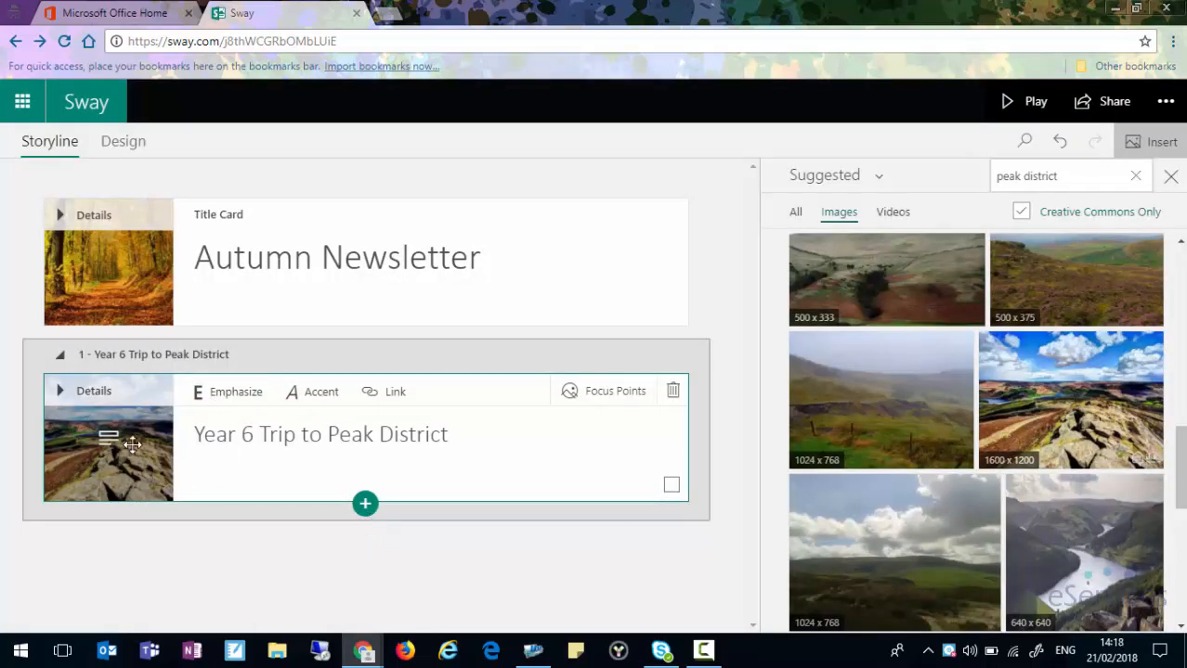
click(323, 258)
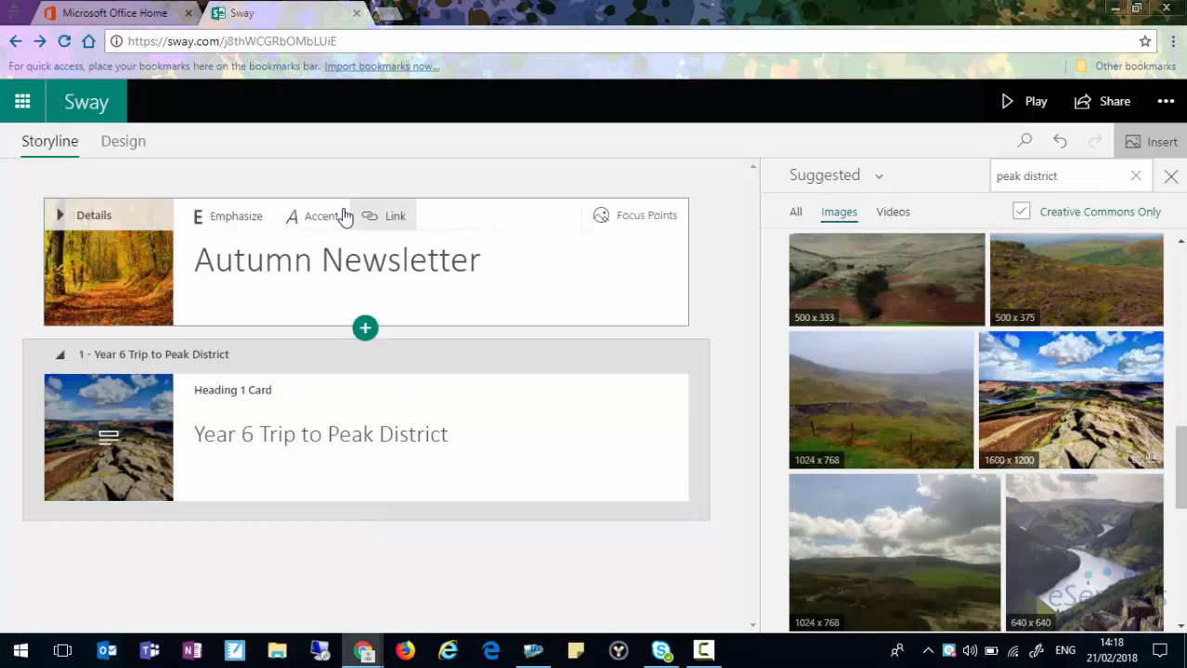
click(402, 260)
click(401, 436)
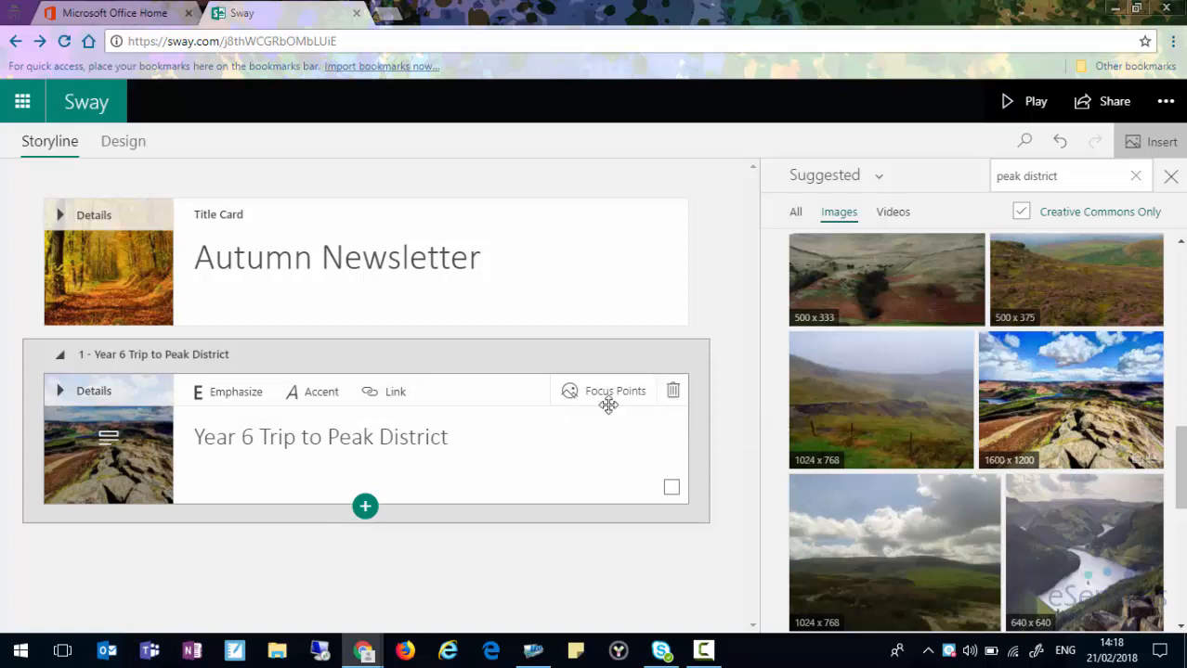
click(429, 258)
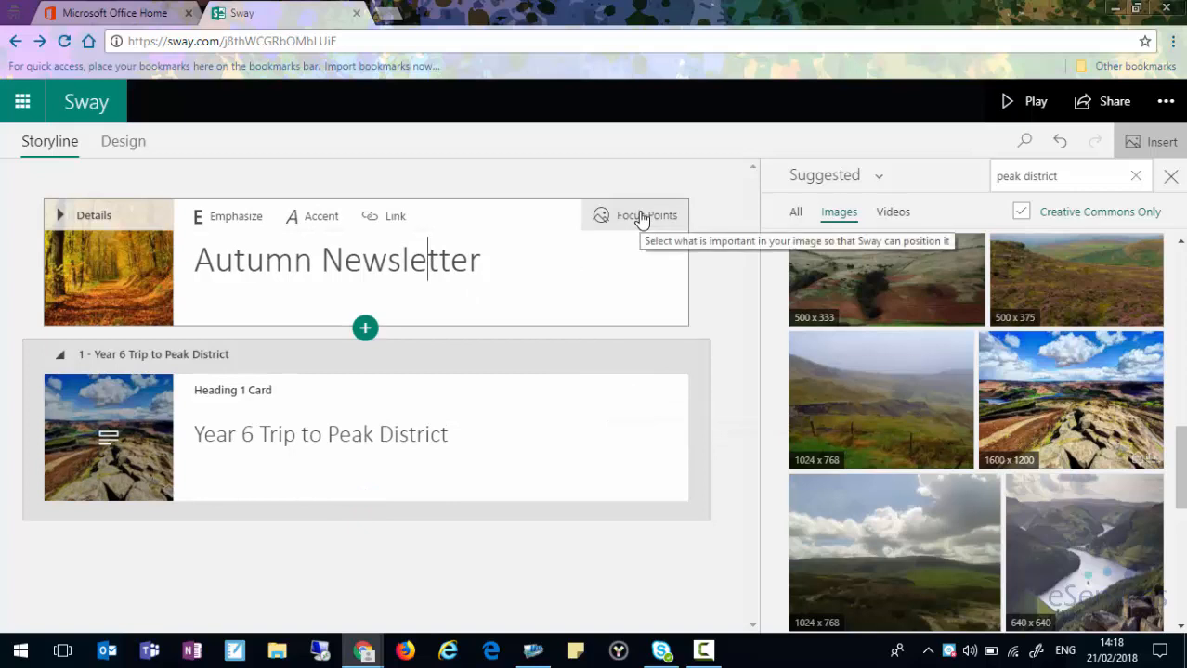
Open the focus points of the Year 6 trip heading's image, try marking the entire image as important and clear that option.
click(474, 430)
click(612, 403)
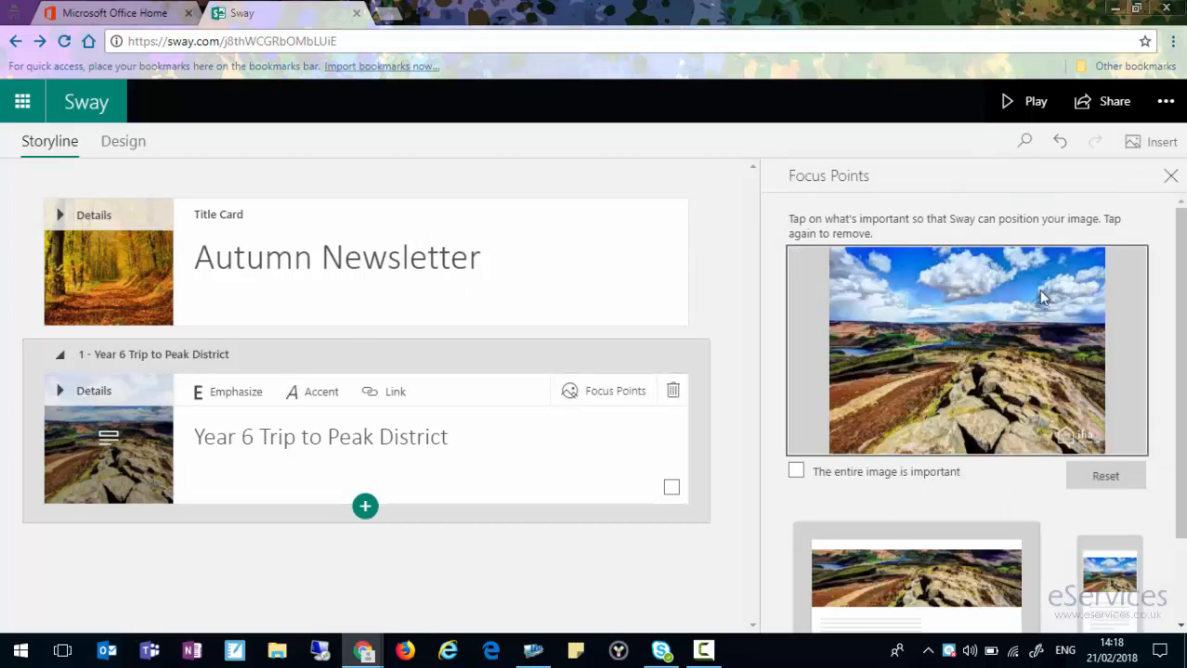
click(796, 472)
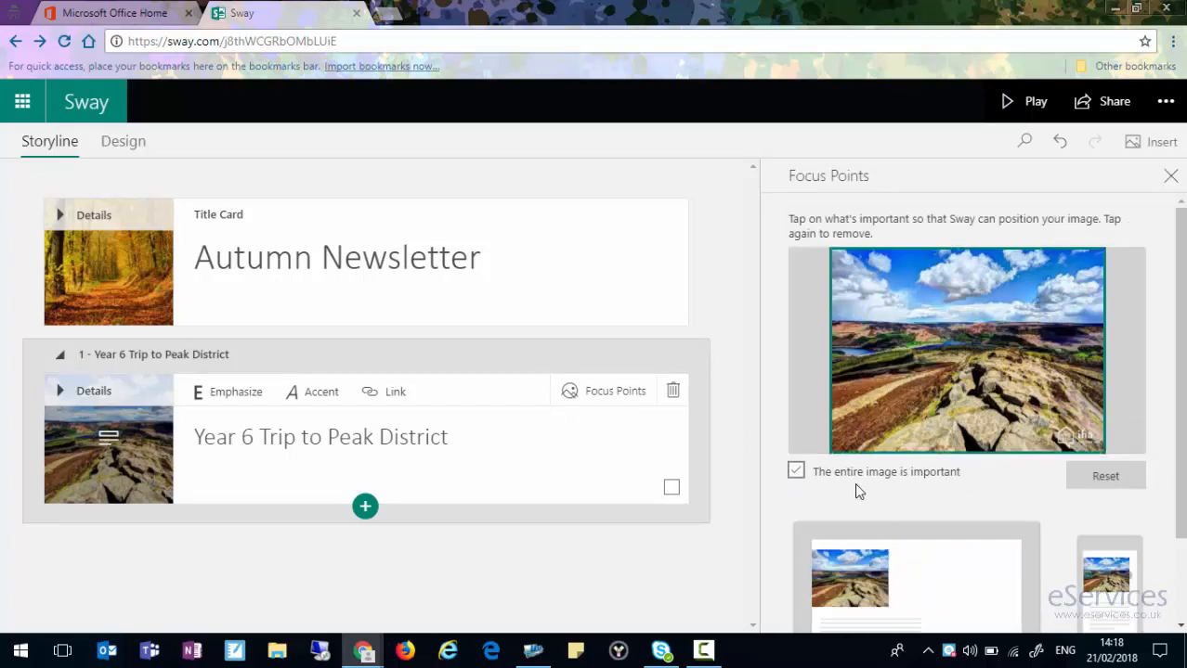
drag(1173, 326, 1173, 407)
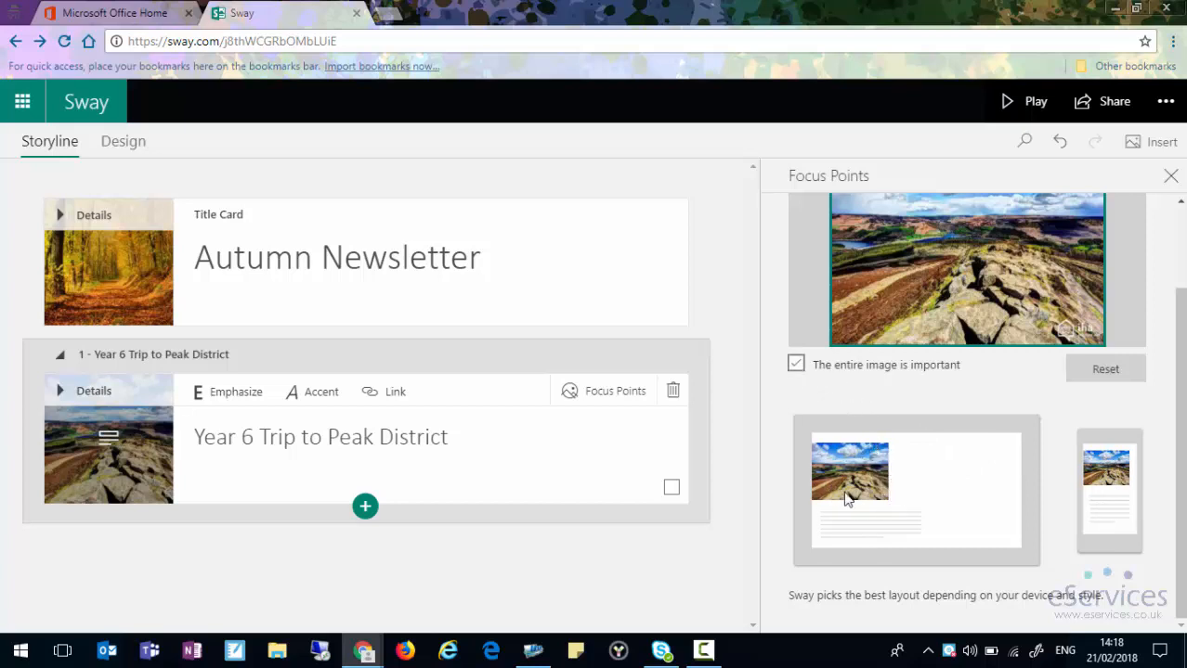
drag(1177, 459, 1178, 419)
click(804, 449)
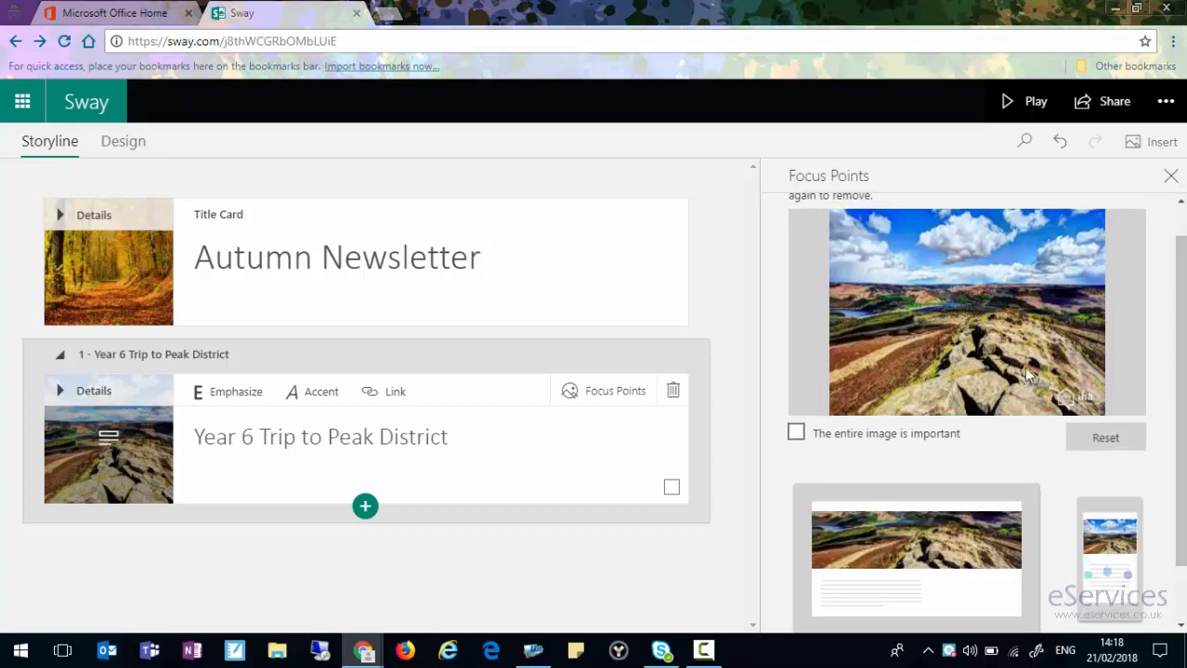
Place focus points on the brown moorland and the top of the rocky ridge in the heading image and close the focus points.
click(895, 342)
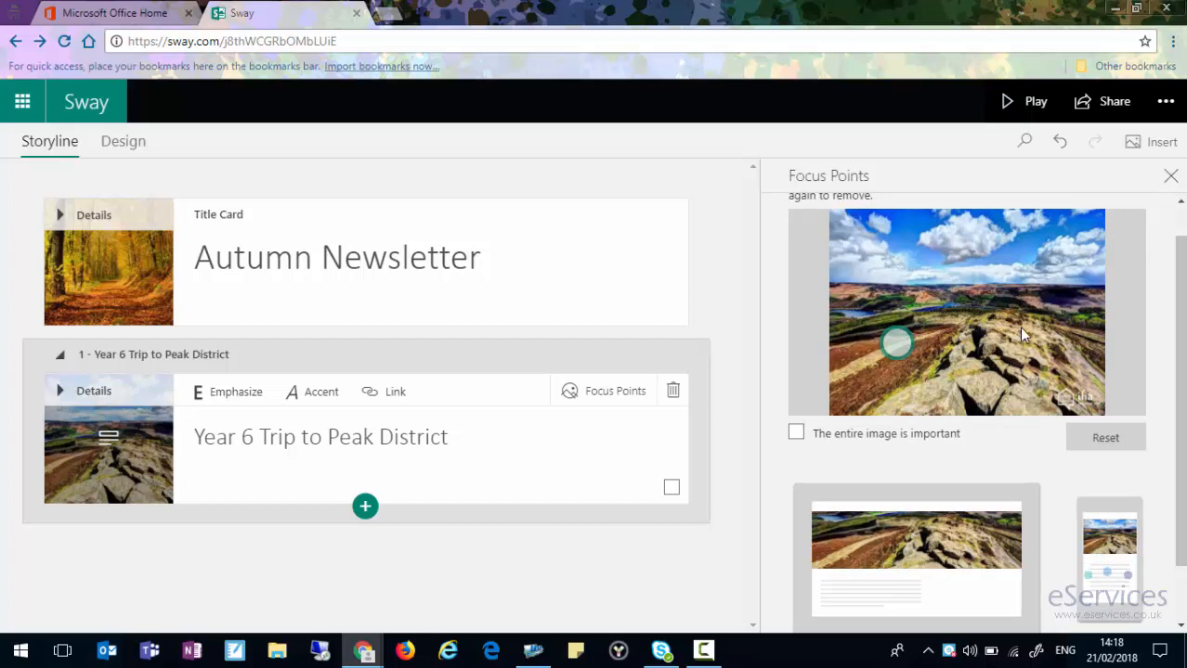
click(1016, 323)
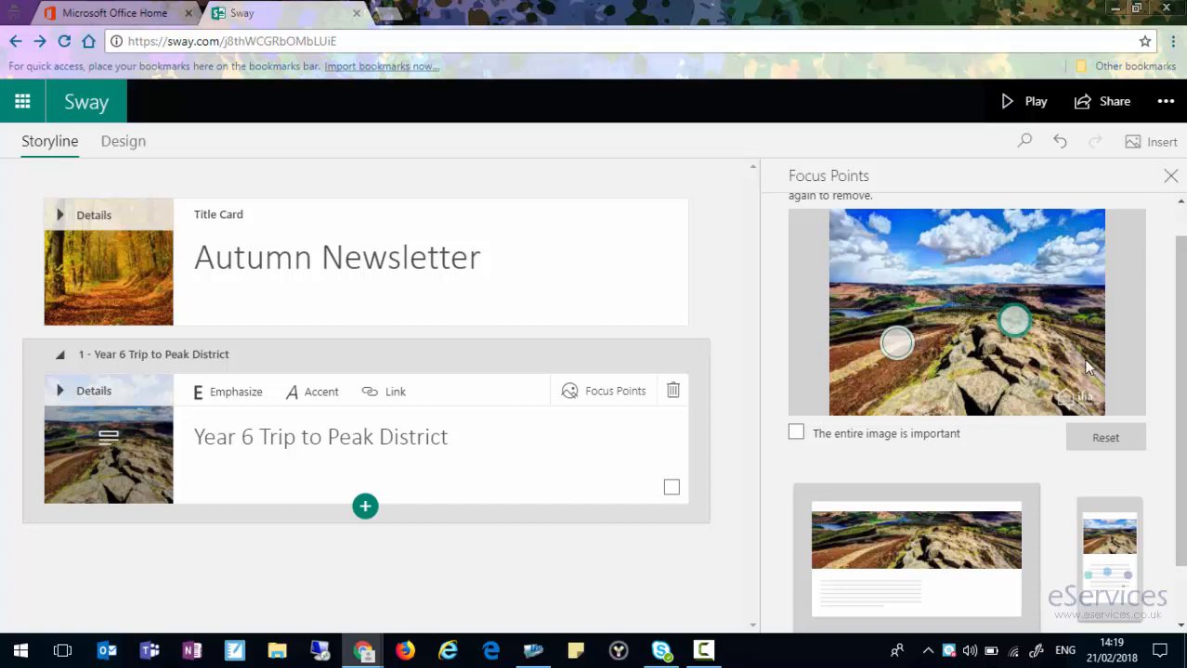
click(1169, 177)
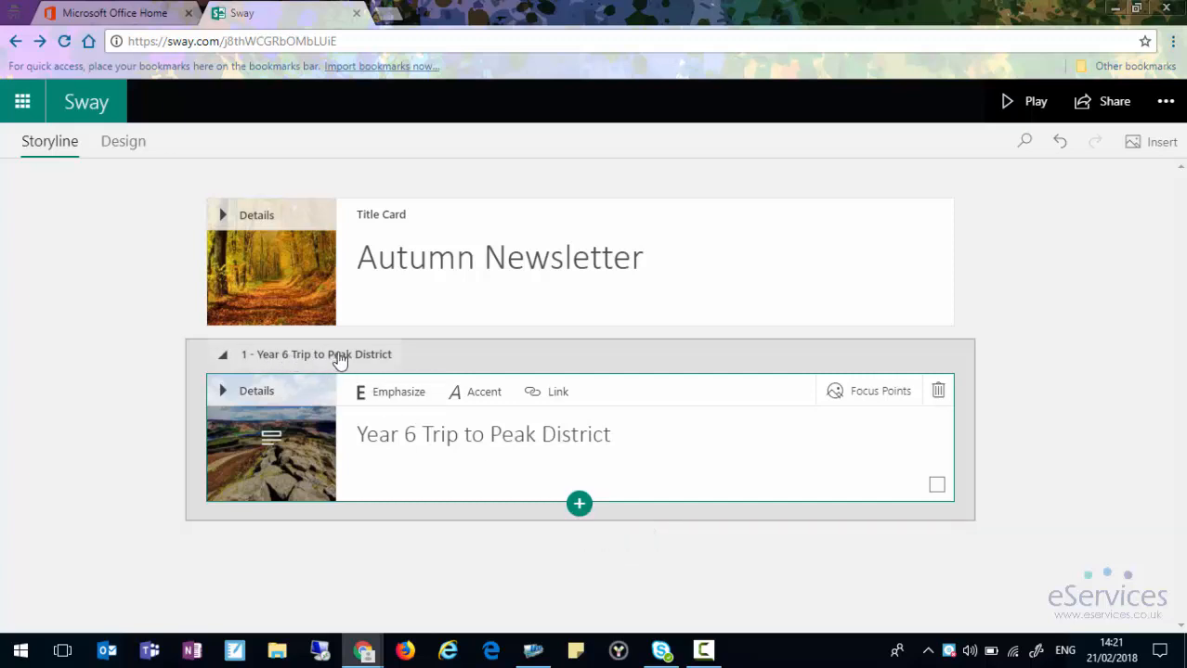
Look through the media, group and text card types and add a Stack group below the Year 6 trip heading card.
click(578, 505)
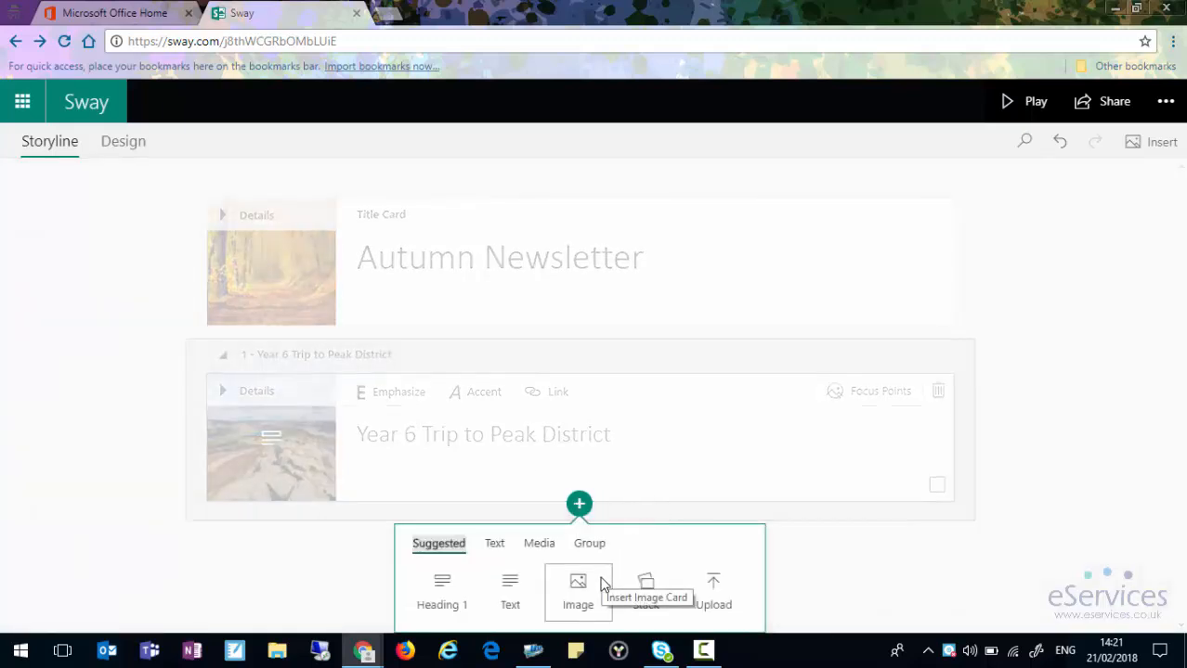
click(539, 548)
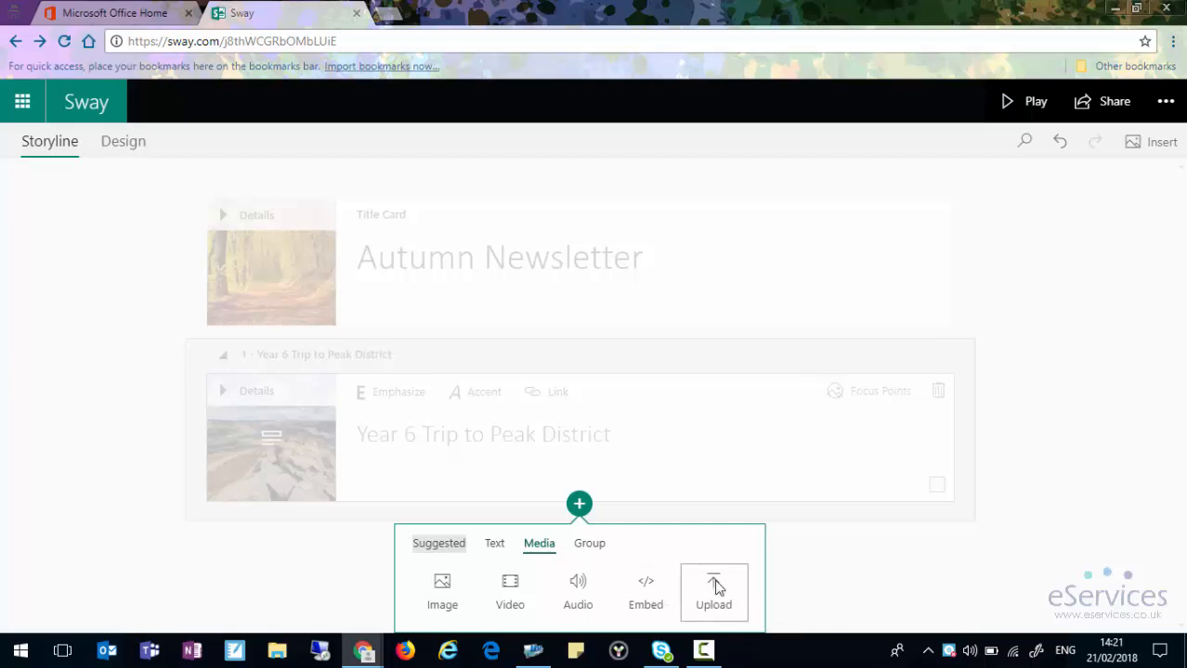
click(594, 548)
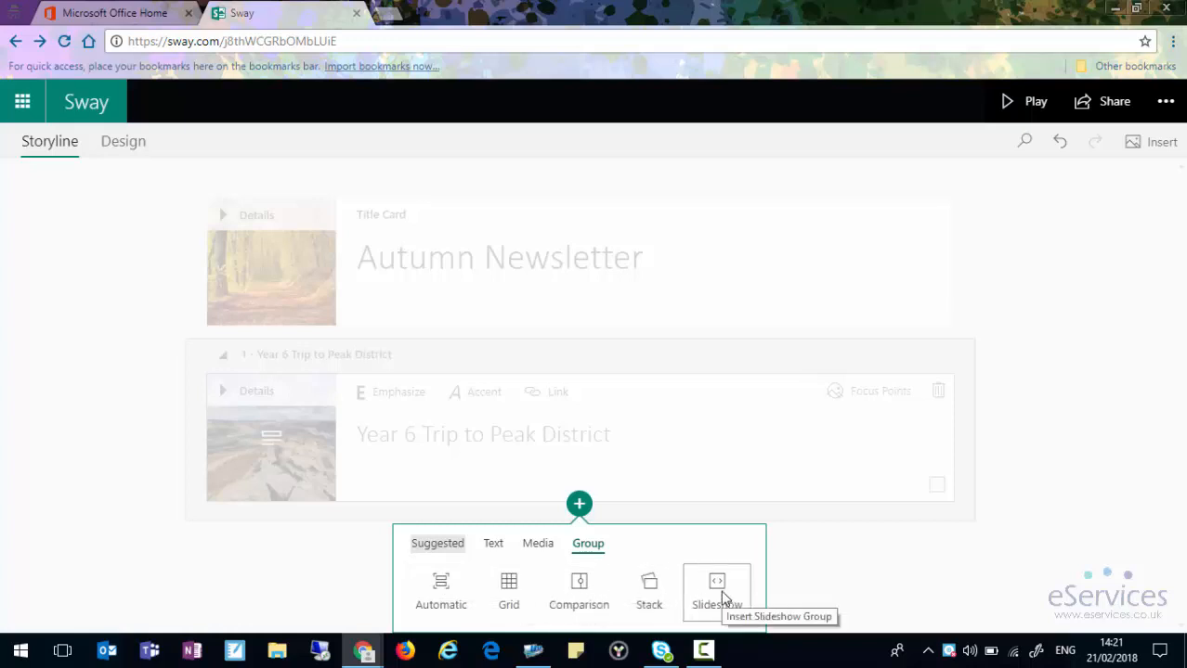
click(538, 546)
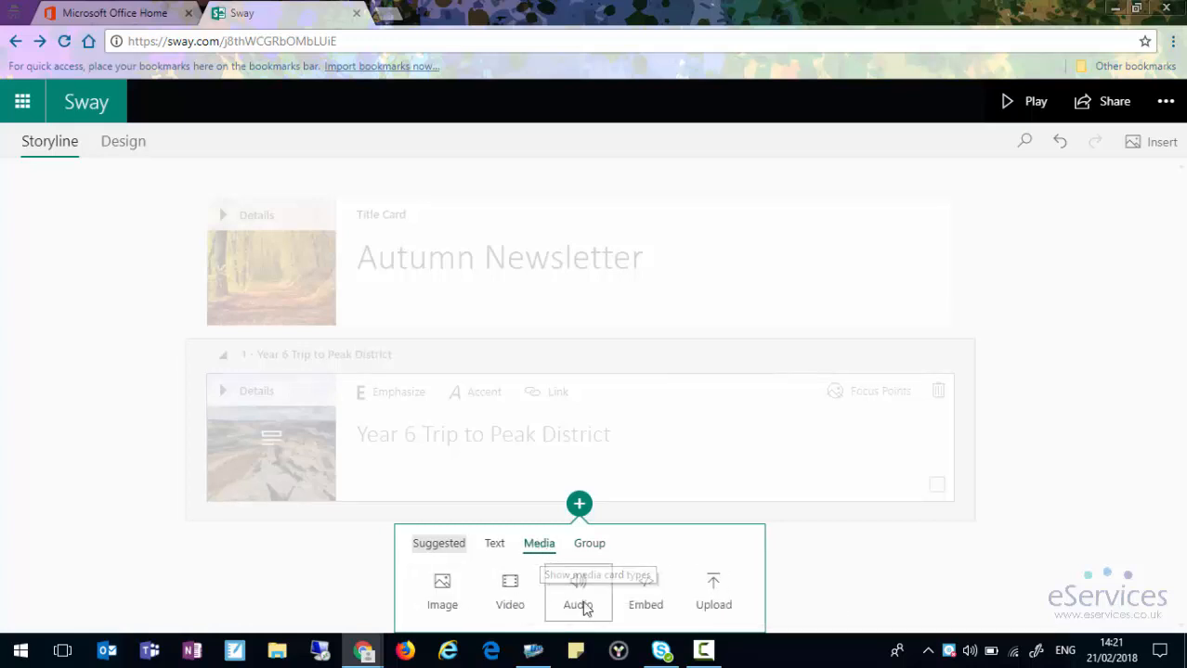
click(492, 544)
click(448, 546)
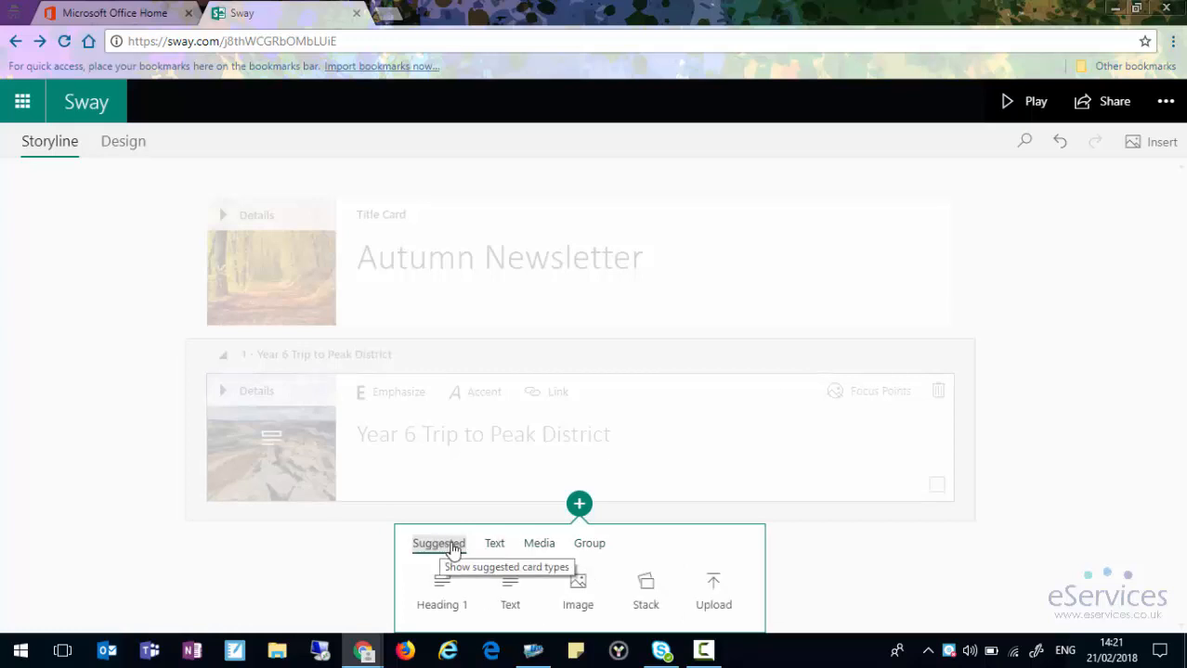
click(648, 600)
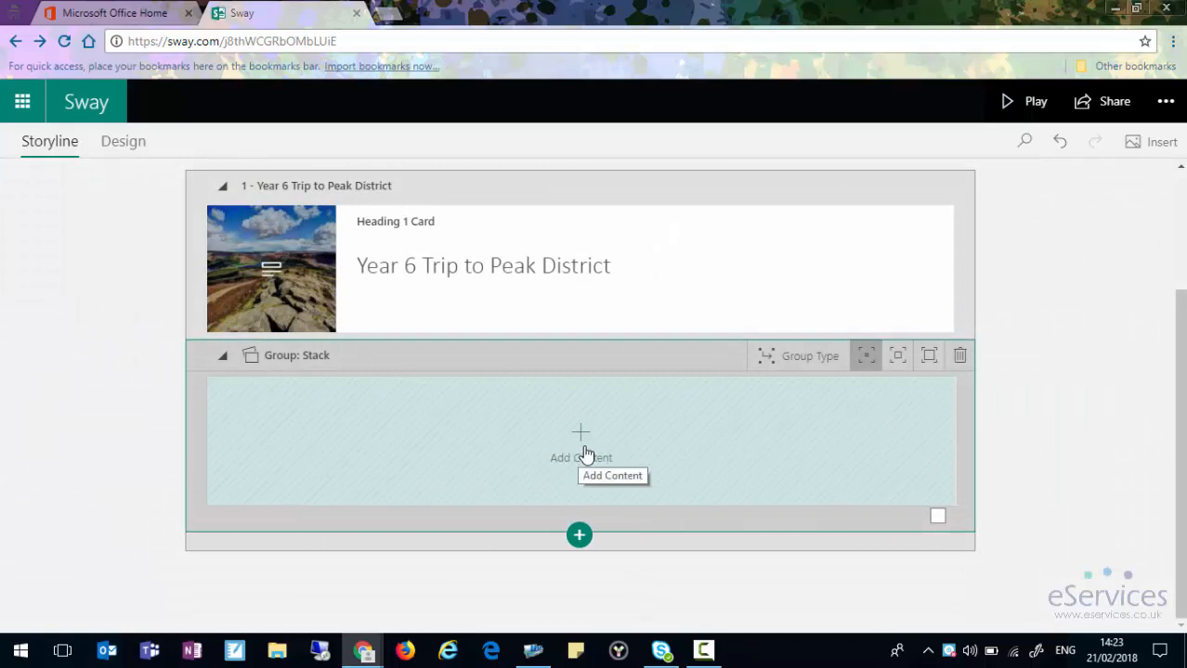
Limit the "peak district" suggestions to images and add the 800 x 533 image of green hills to the Stack group.
click(1149, 144)
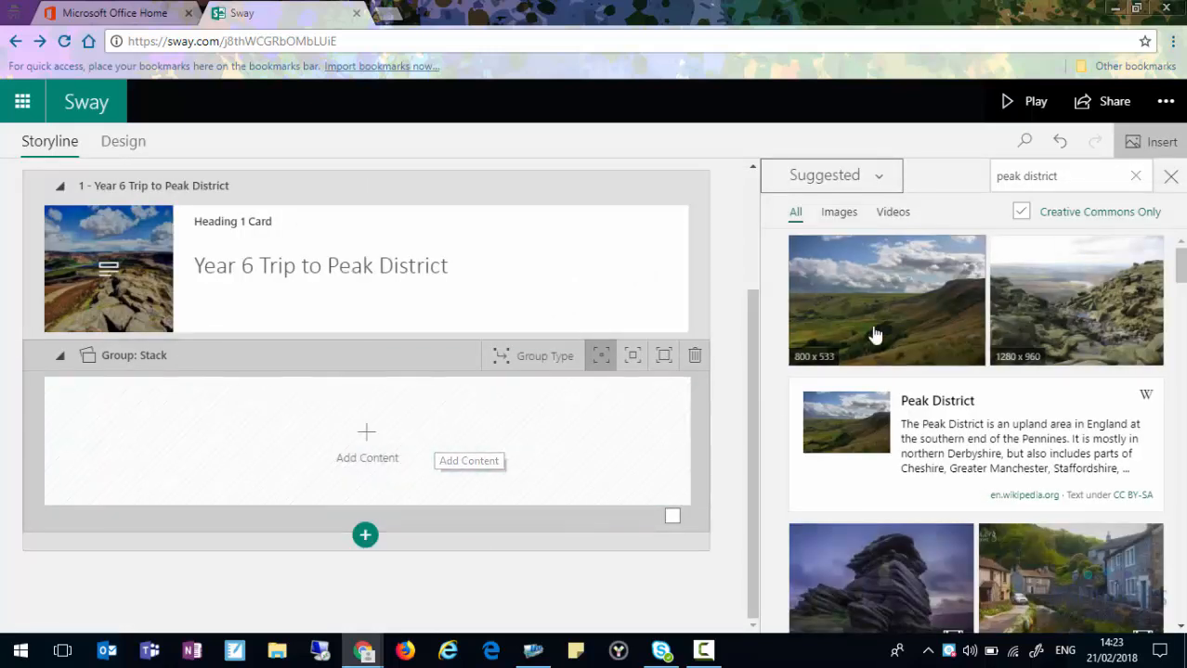
scroll(919, 344, down, 3)
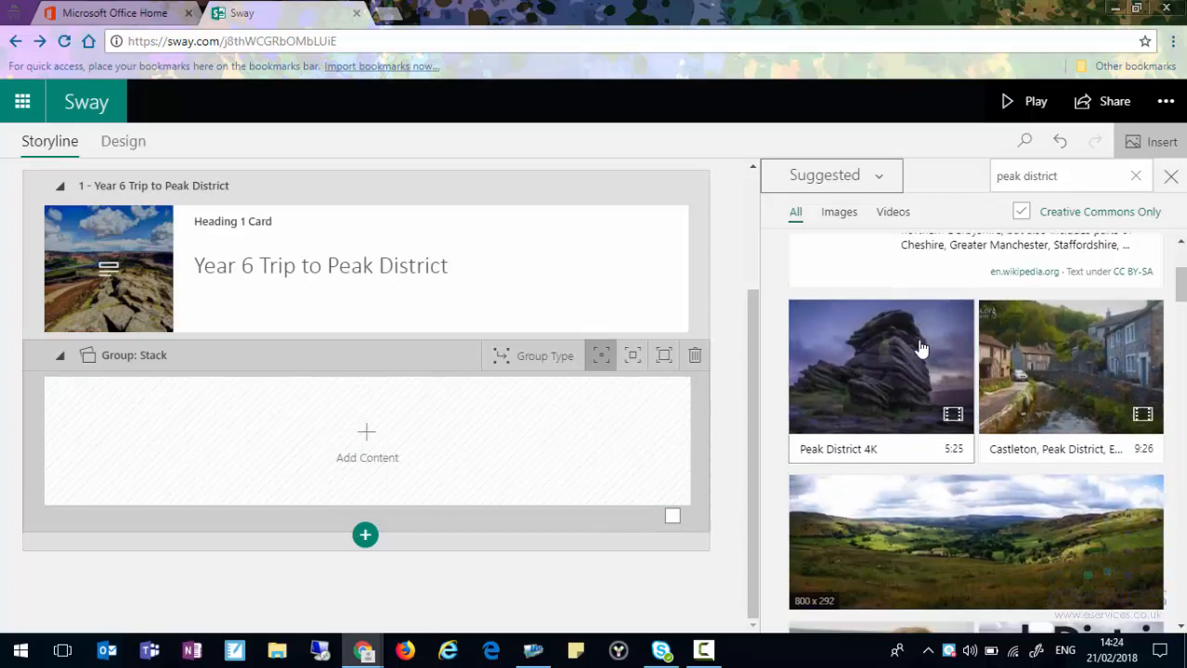
scroll(906, 344, up, 3)
scroll(894, 317, down, 1)
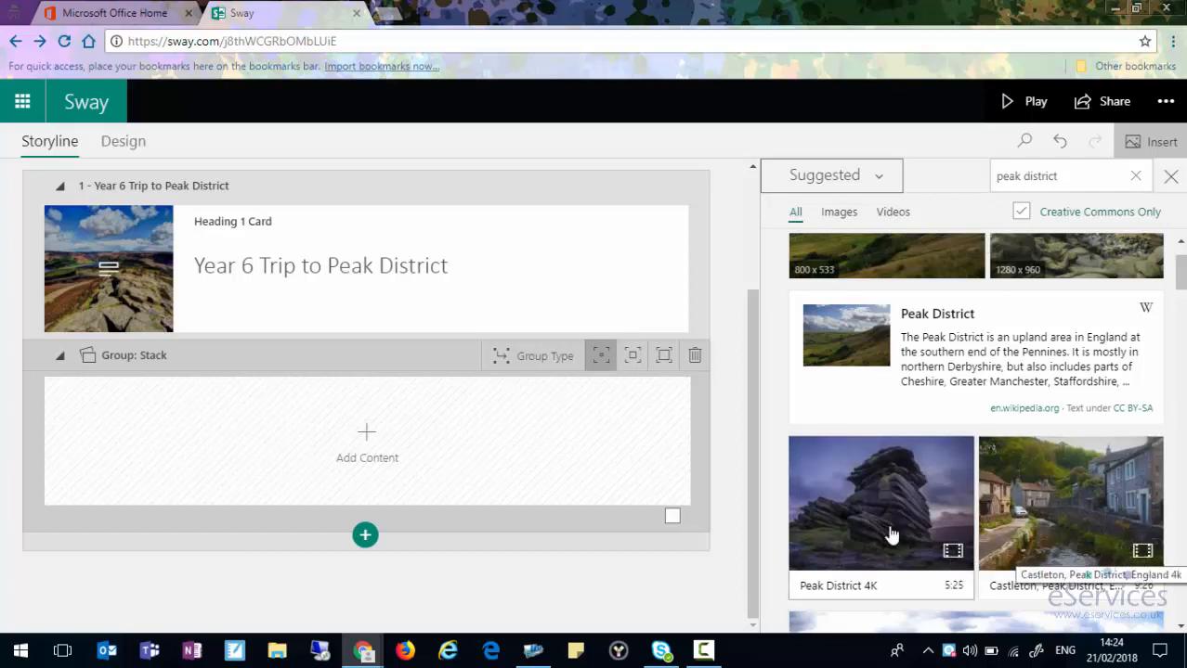
scroll(889, 535, up, 2)
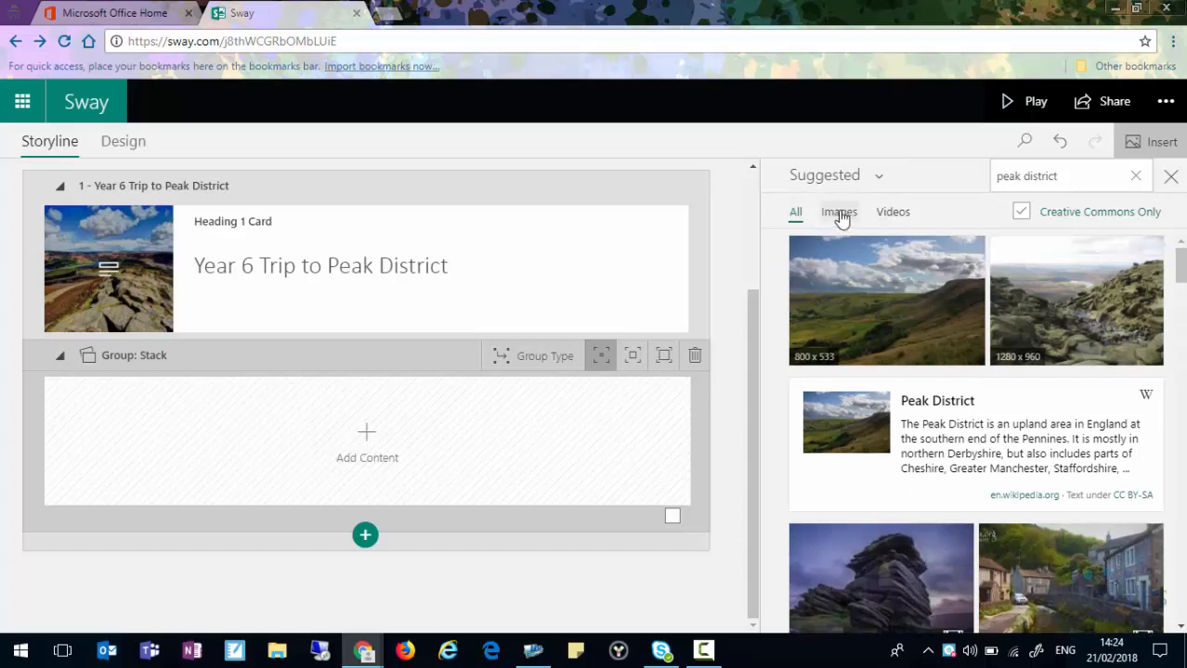
click(839, 213)
drag(883, 319, 390, 455)
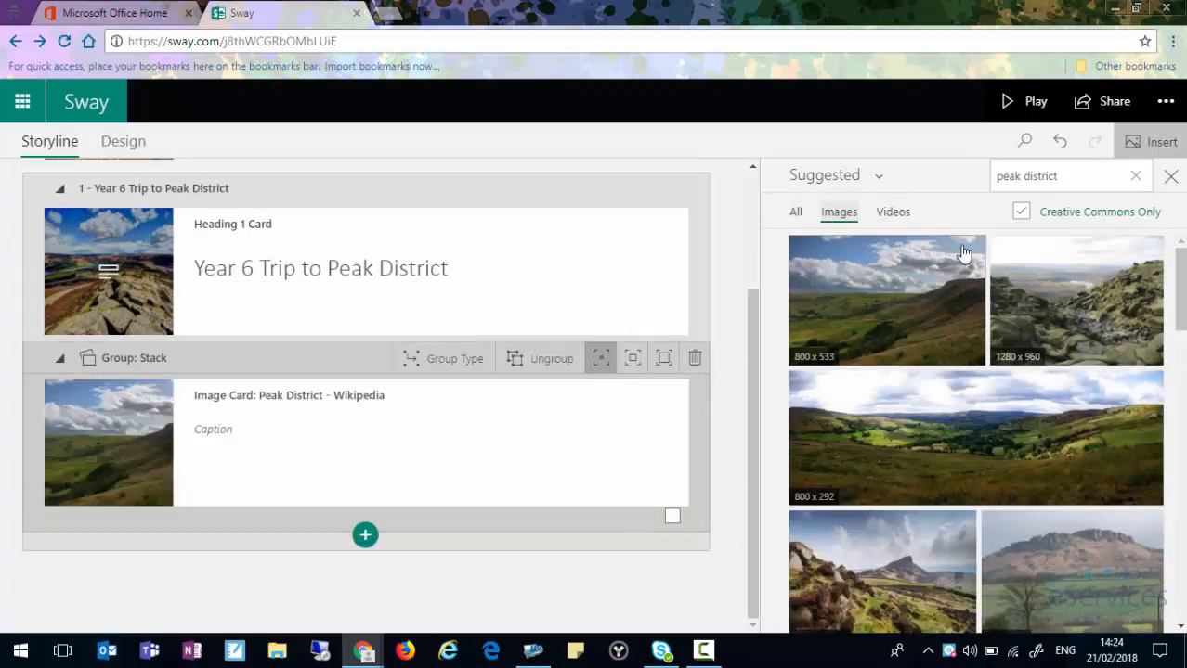
Look at the available content sources and add the 1280 x 960 rocks, 2048 x 1536 reservoir and 500 x 375 green valley images to the stack.
click(840, 178)
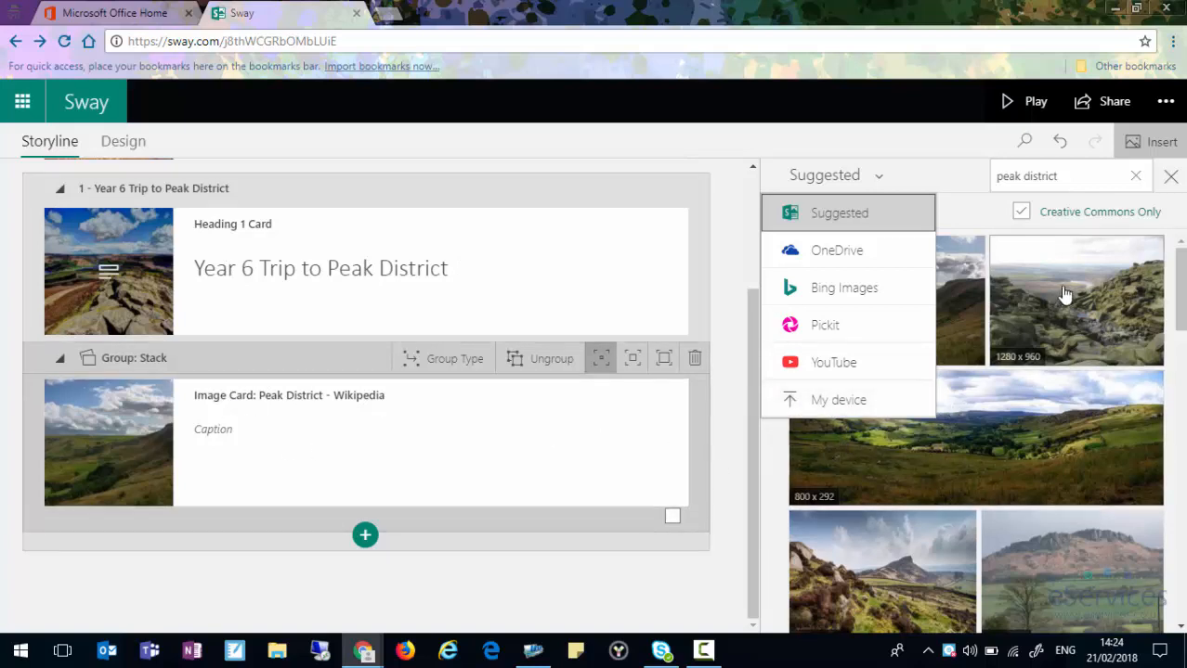
click(1144, 304)
drag(1086, 304, 439, 419)
scroll(1114, 360, down, 3)
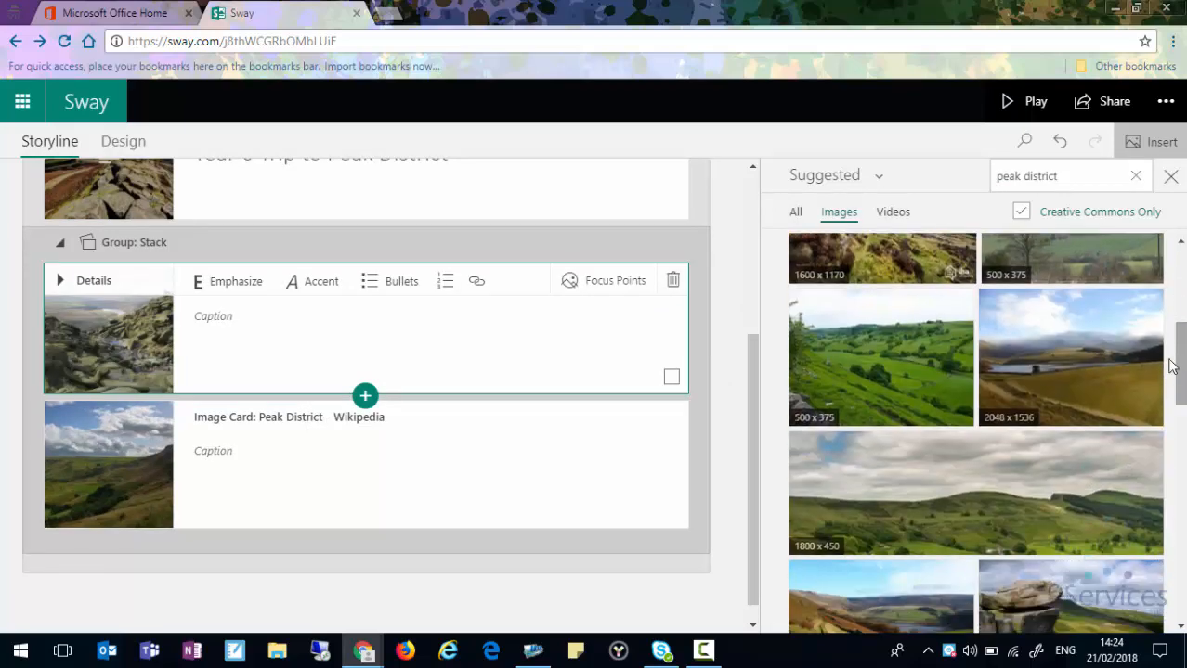
drag(1033, 363, 339, 419)
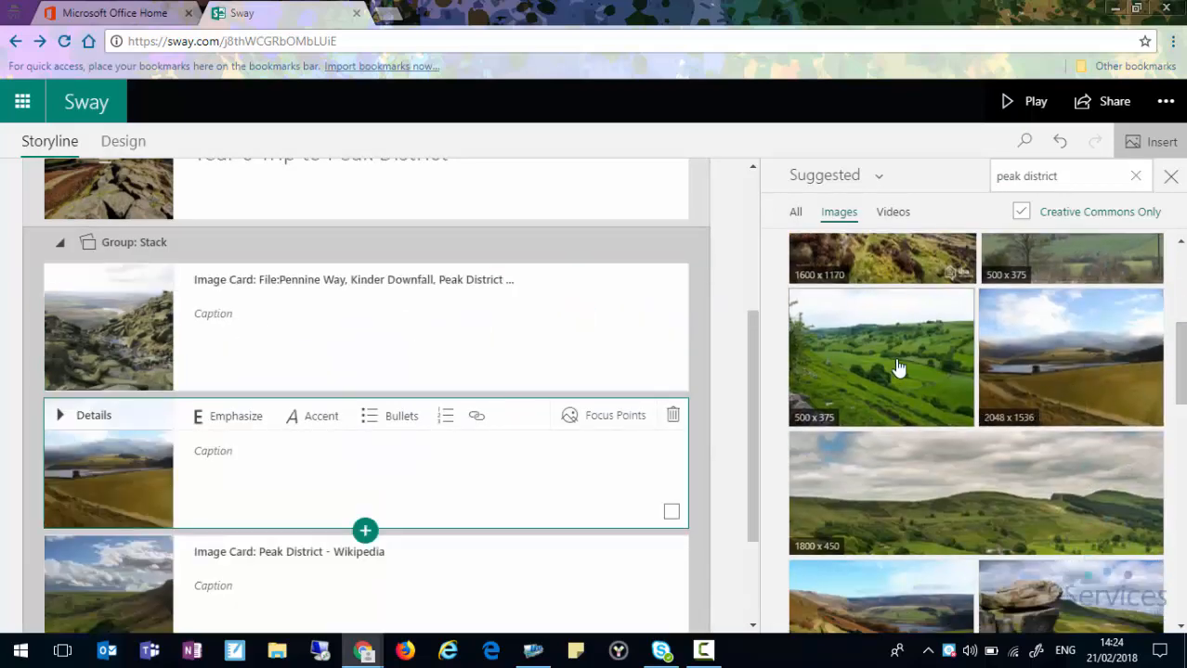
drag(895, 369, 243, 517)
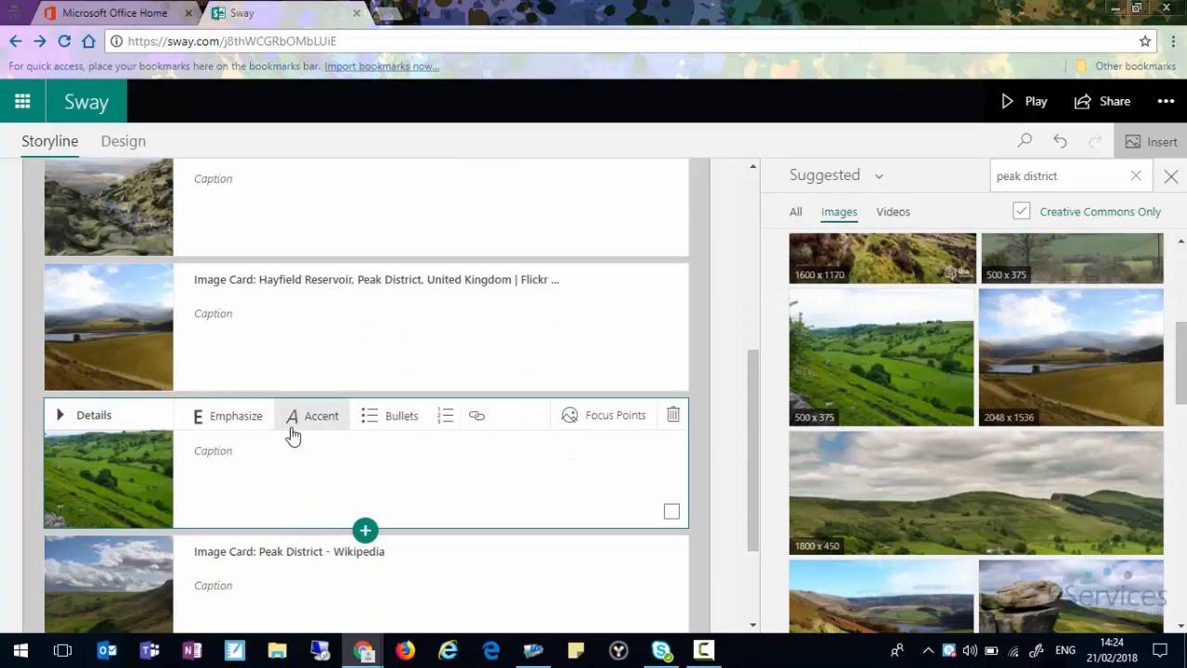
Move the green valley image card above the reservoir image card in the stack.
drag(524, 424, 506, 329)
click(590, 420)
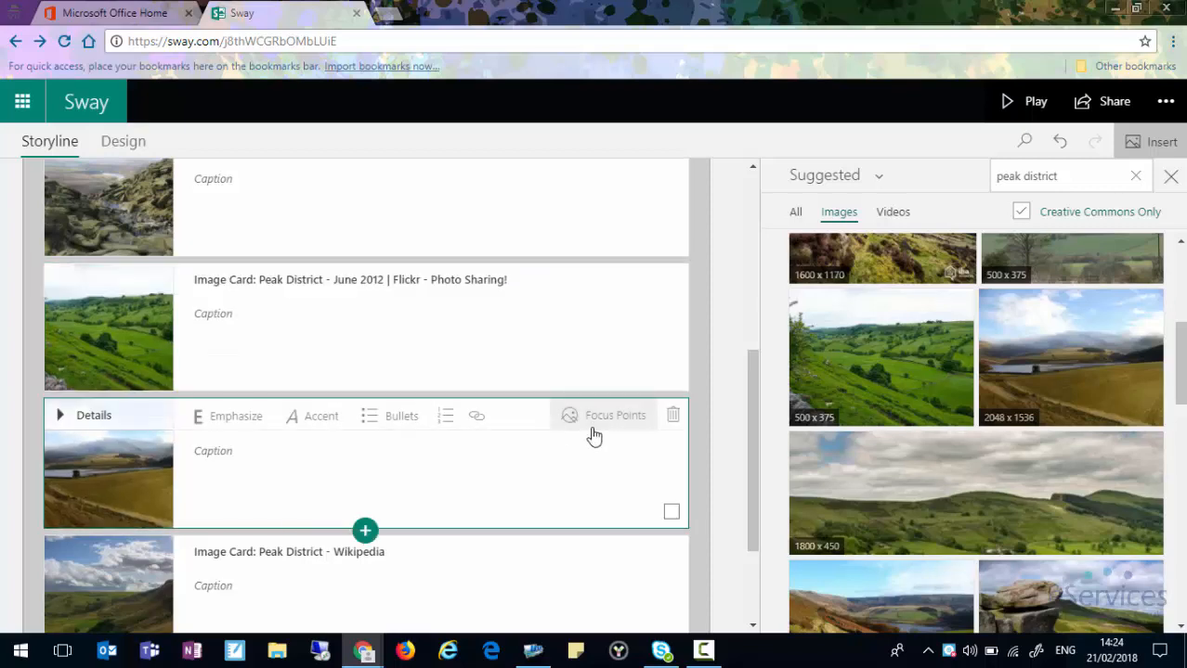
Move the reservoir image card above the green valley image card in the stack and open the rocks image's caption for editing.
drag(527, 414, 529, 274)
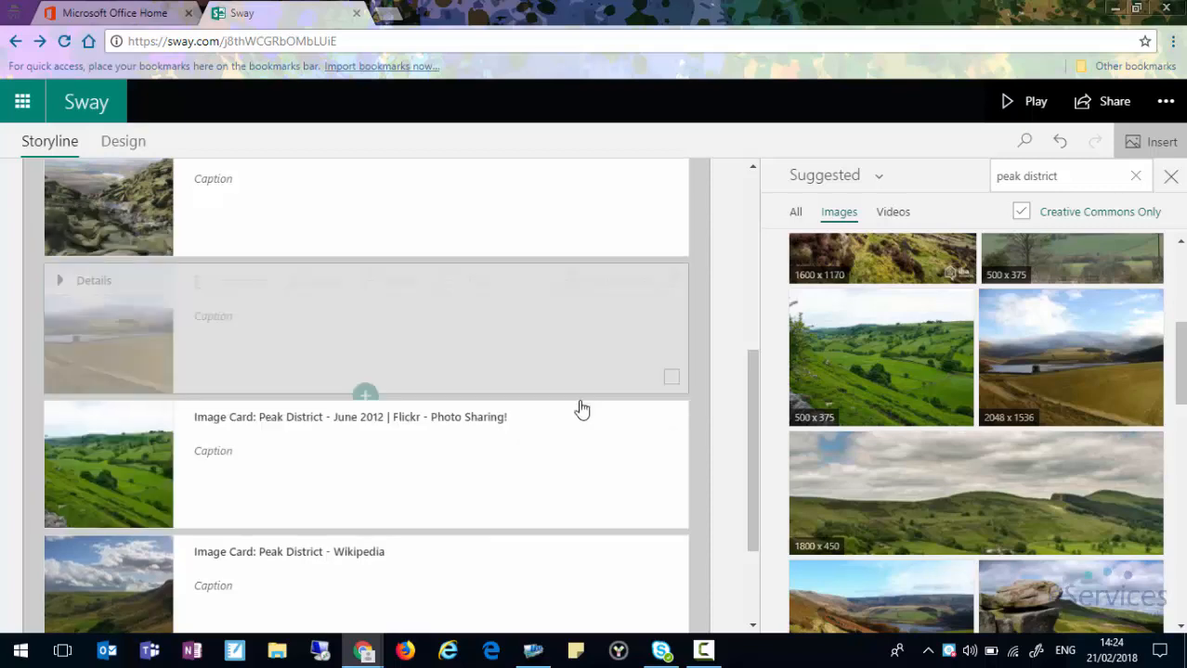
scroll(269, 406, up, 2)
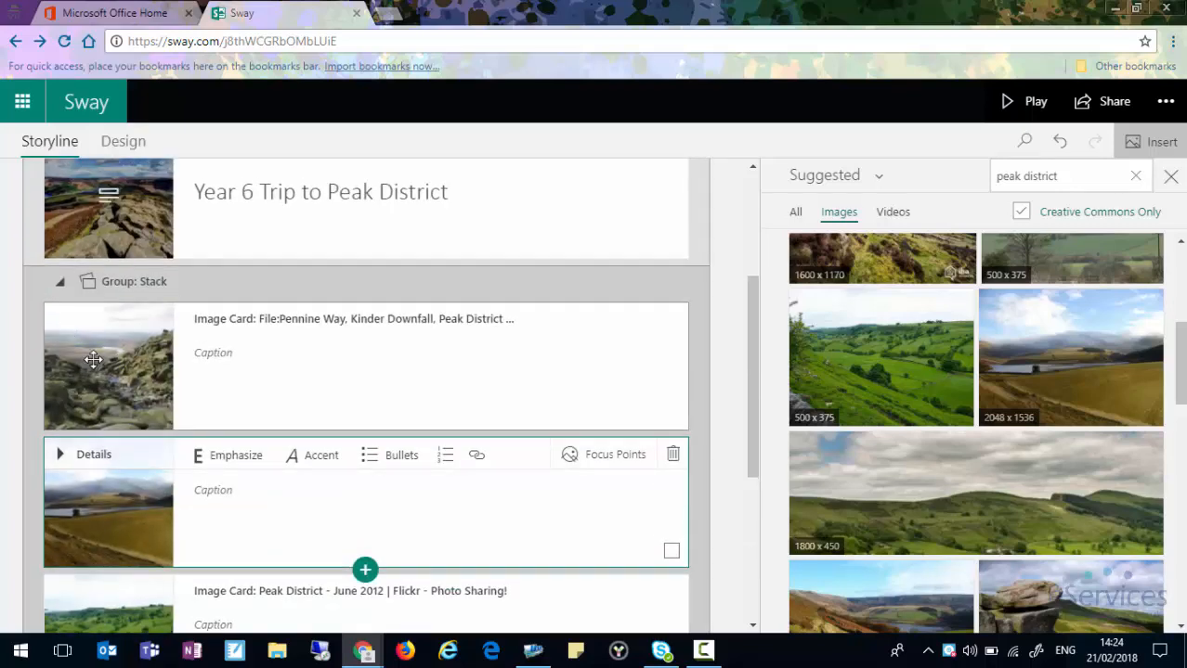
click(371, 385)
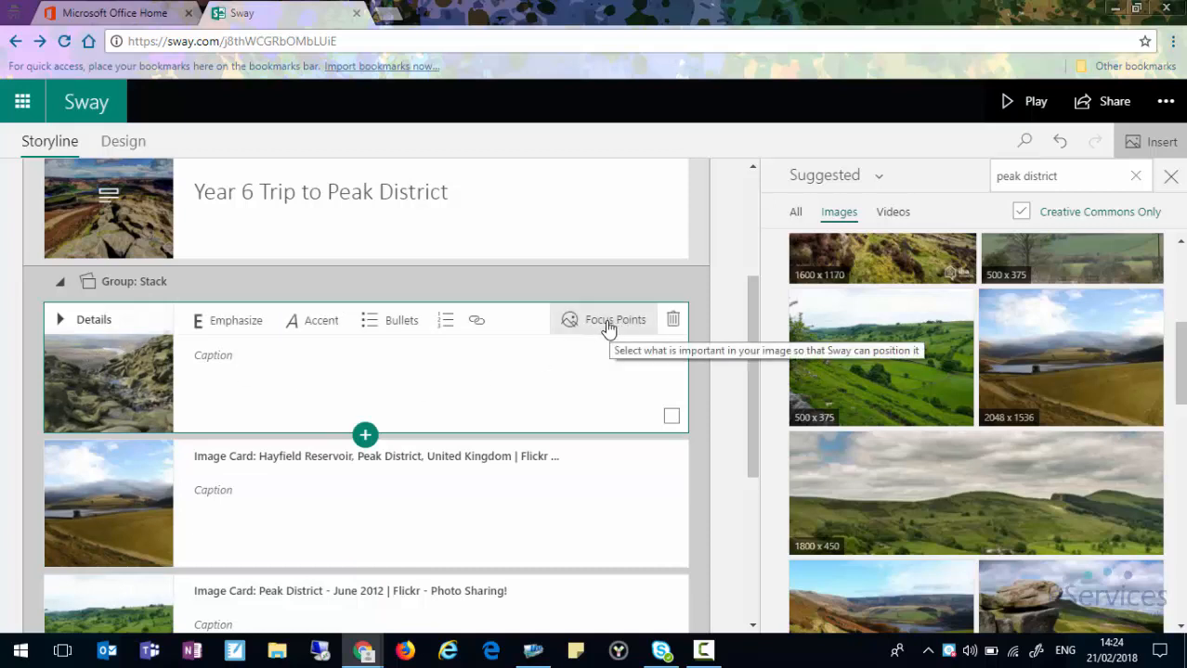
click(244, 361)
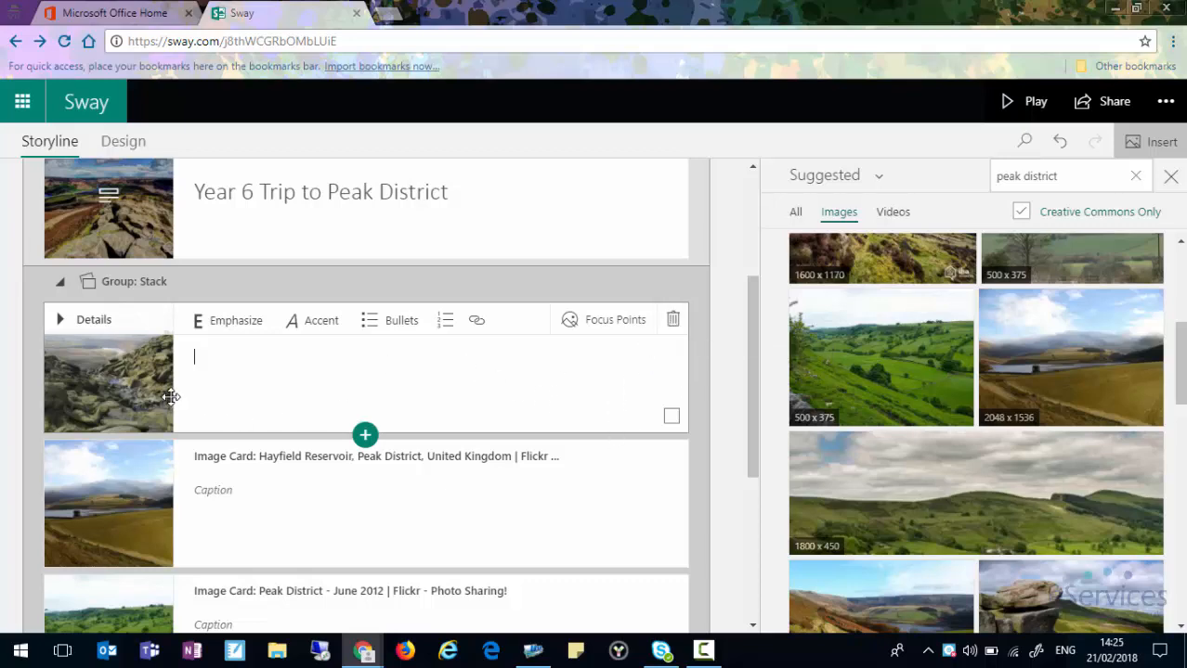
scroll(232, 440, up, 3)
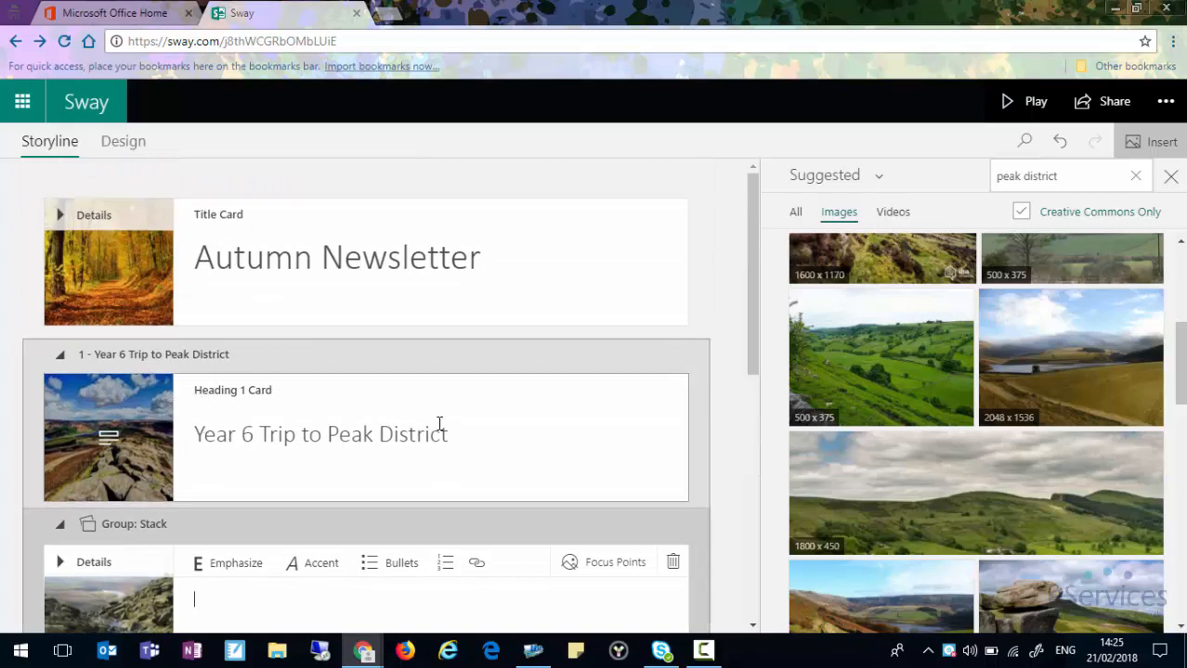
scroll(265, 411, down, 2)
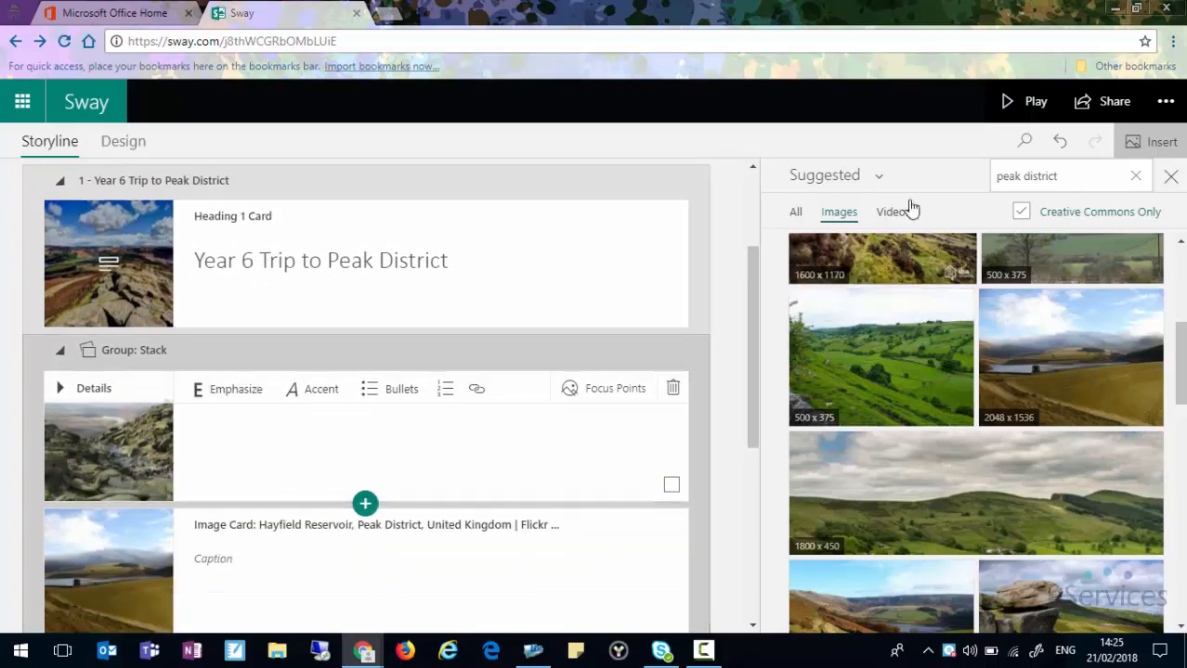
Play the Sway, flip through the pictures in the Peak District stack and return to editing.
click(1023, 105)
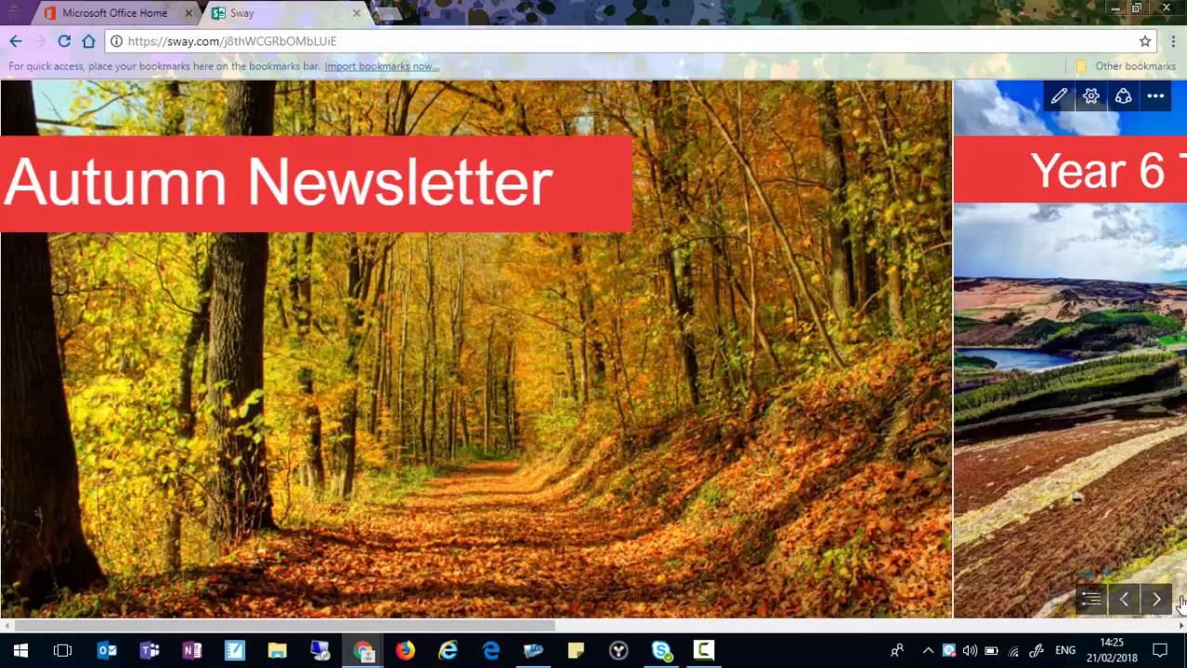
click(1156, 601)
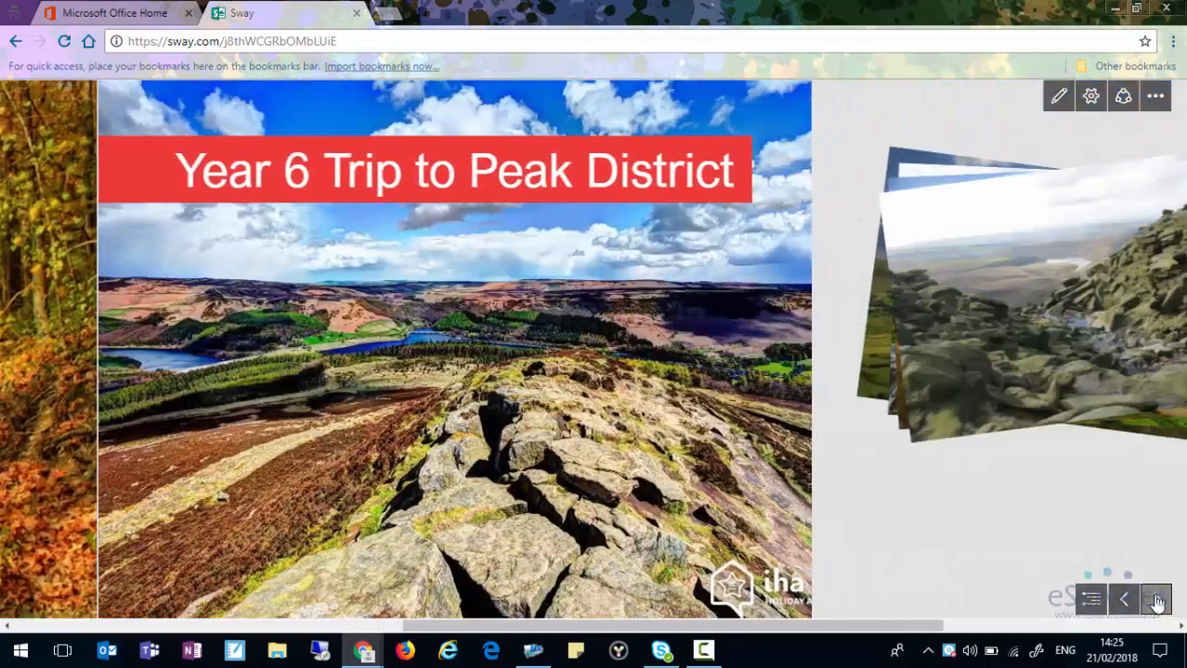
click(1156, 601)
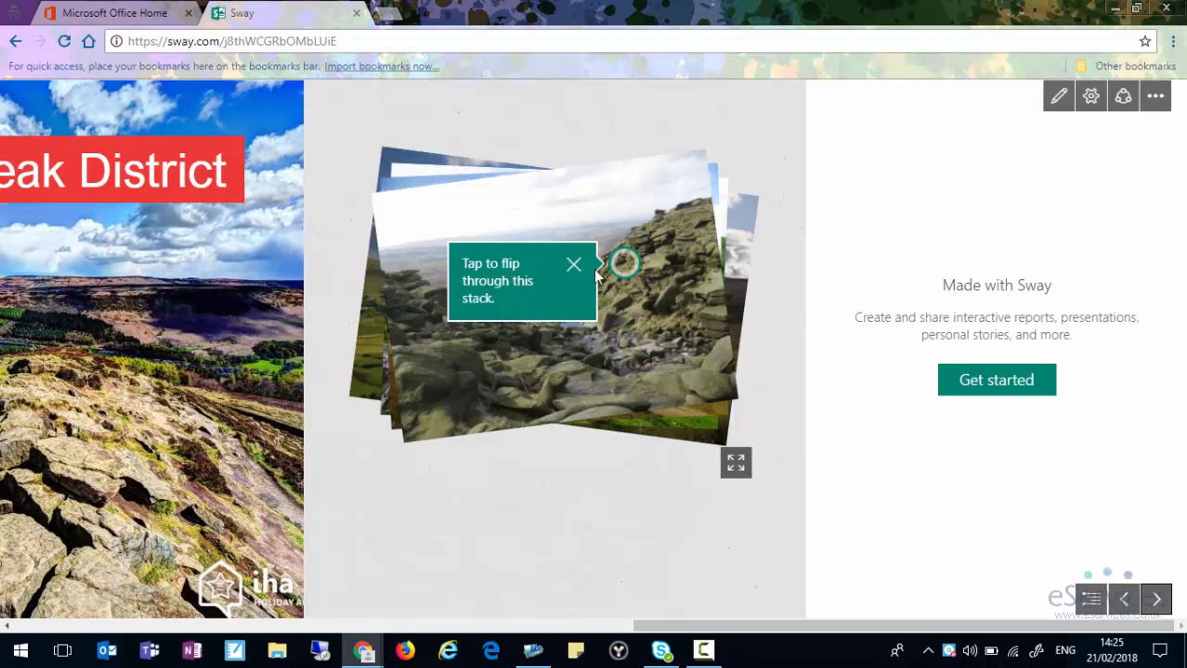
click(631, 276)
click(606, 329)
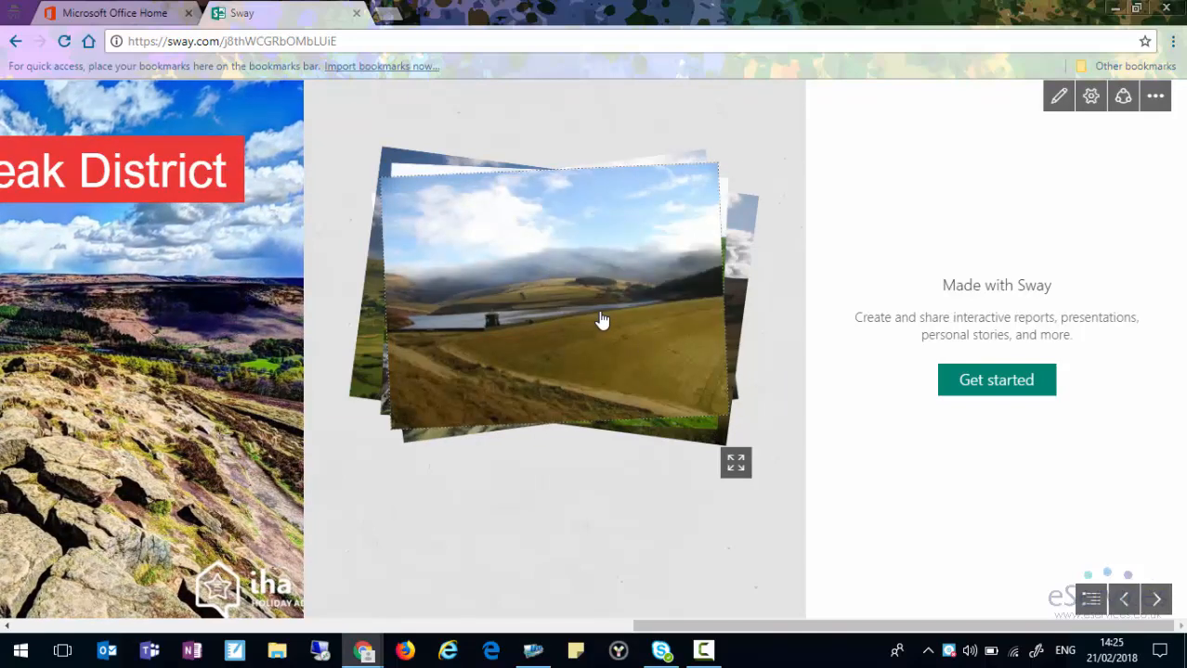
click(602, 322)
click(601, 322)
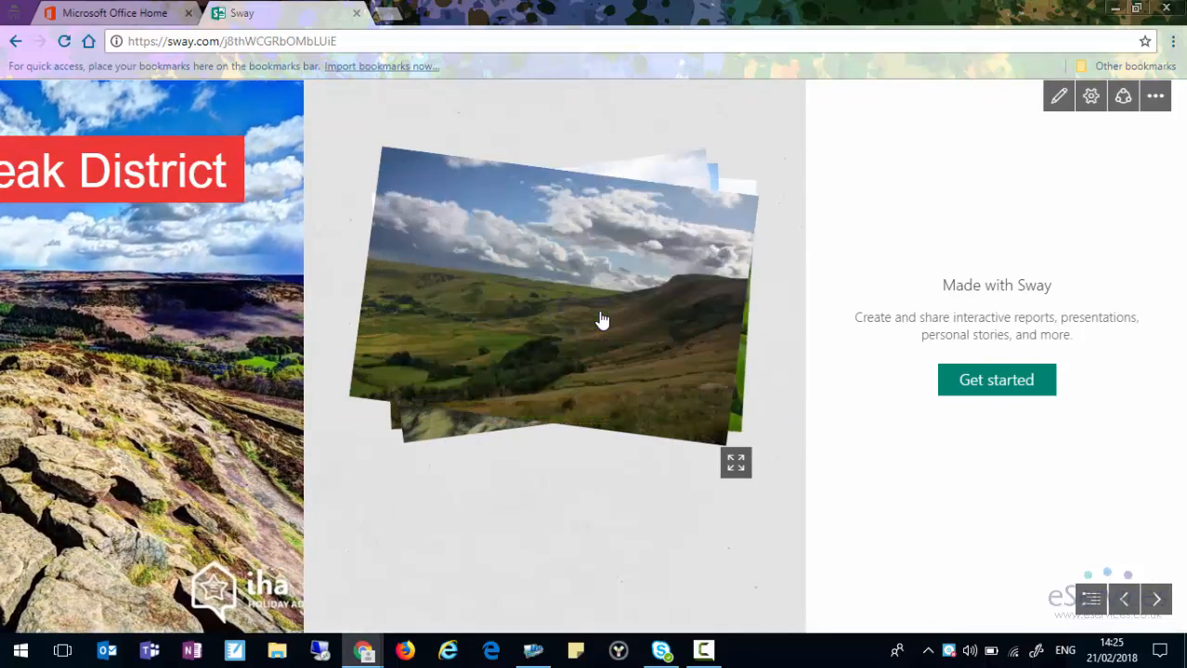
click(602, 321)
click(601, 321)
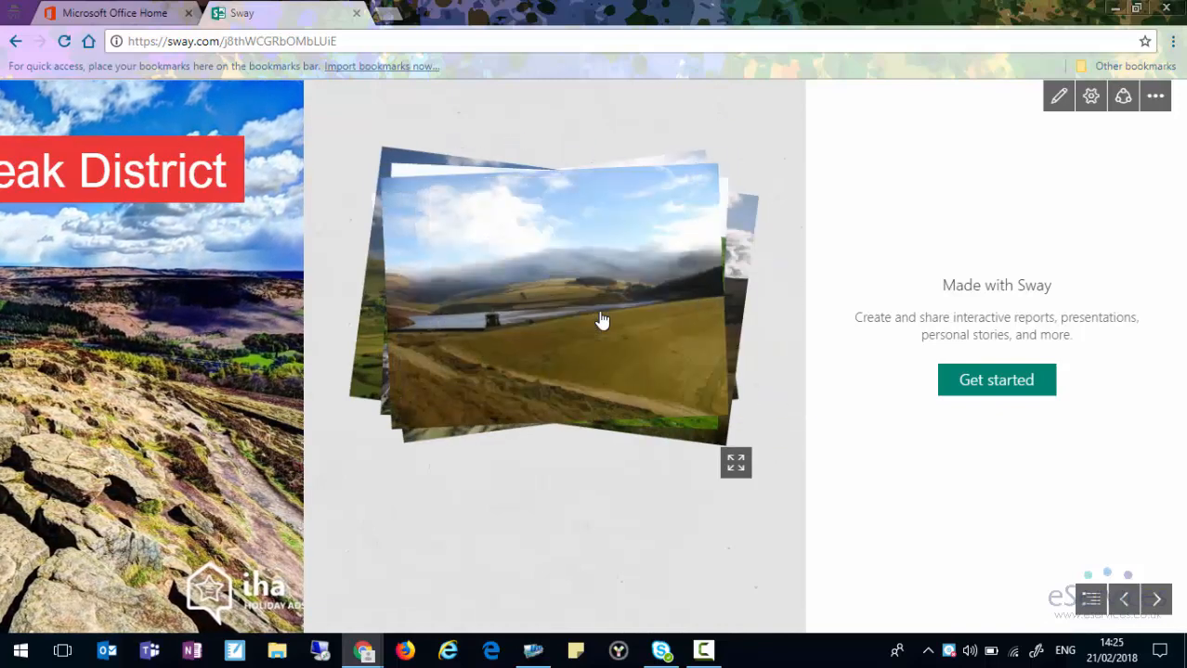
click(601, 321)
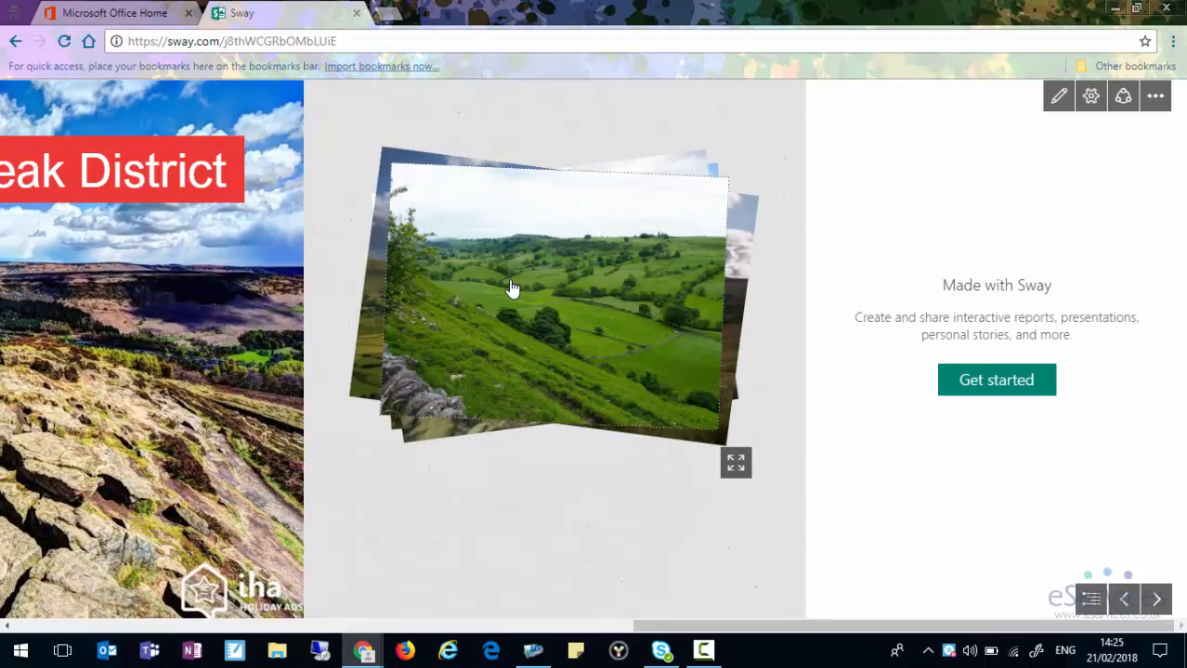
click(1059, 95)
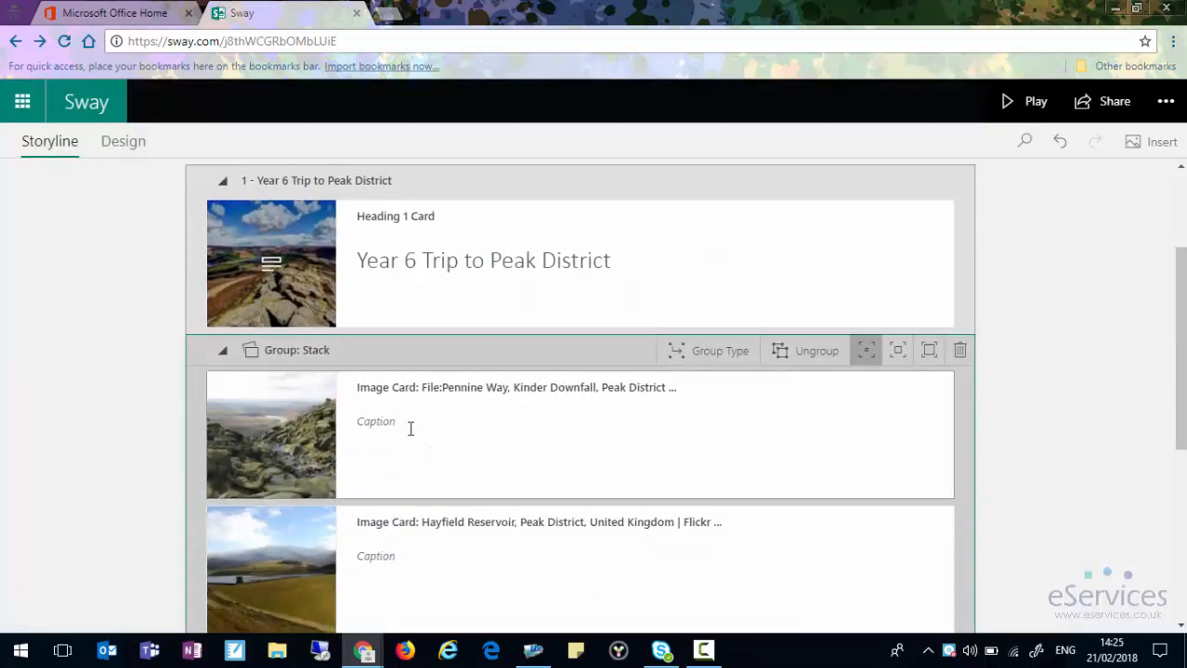
Set the emphasis of the Stack group to Intense.
scroll(451, 459, down, 5)
scroll(436, 418, up, 3)
scroll(434, 420, up, 2)
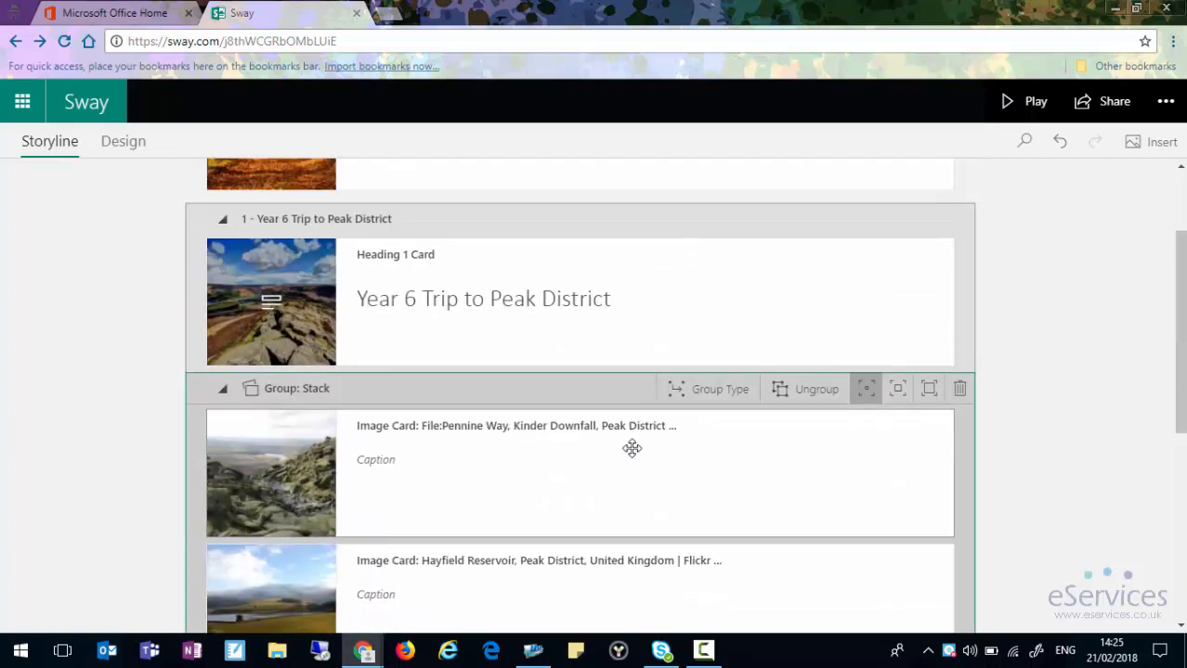
click(578, 457)
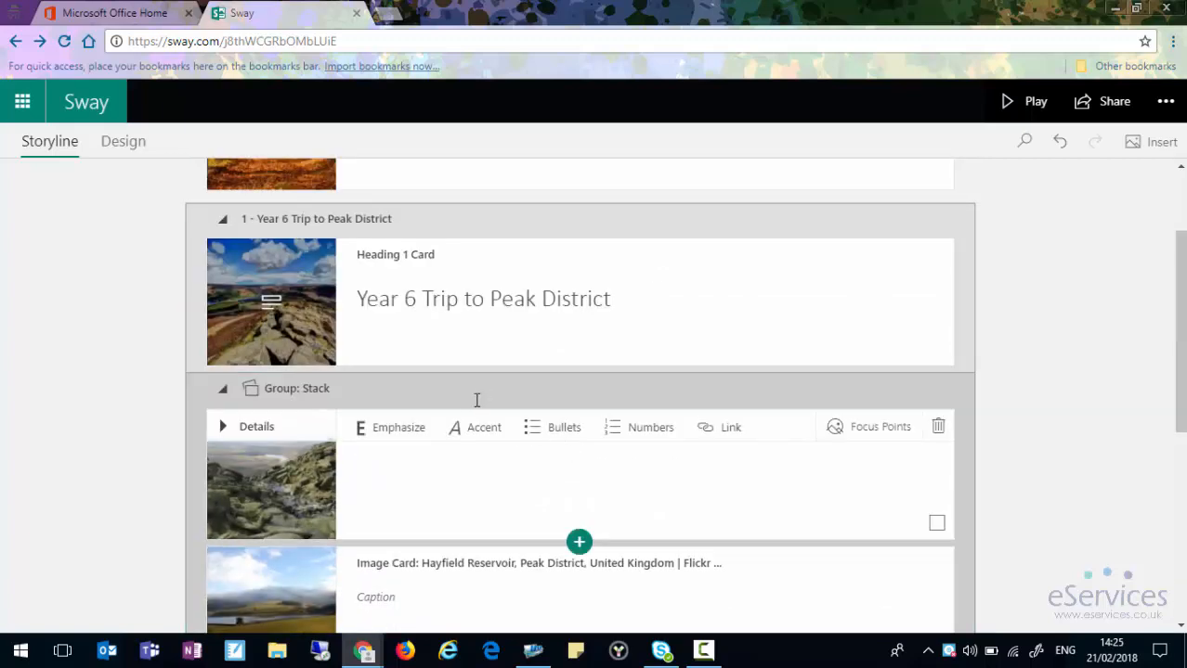
click(476, 400)
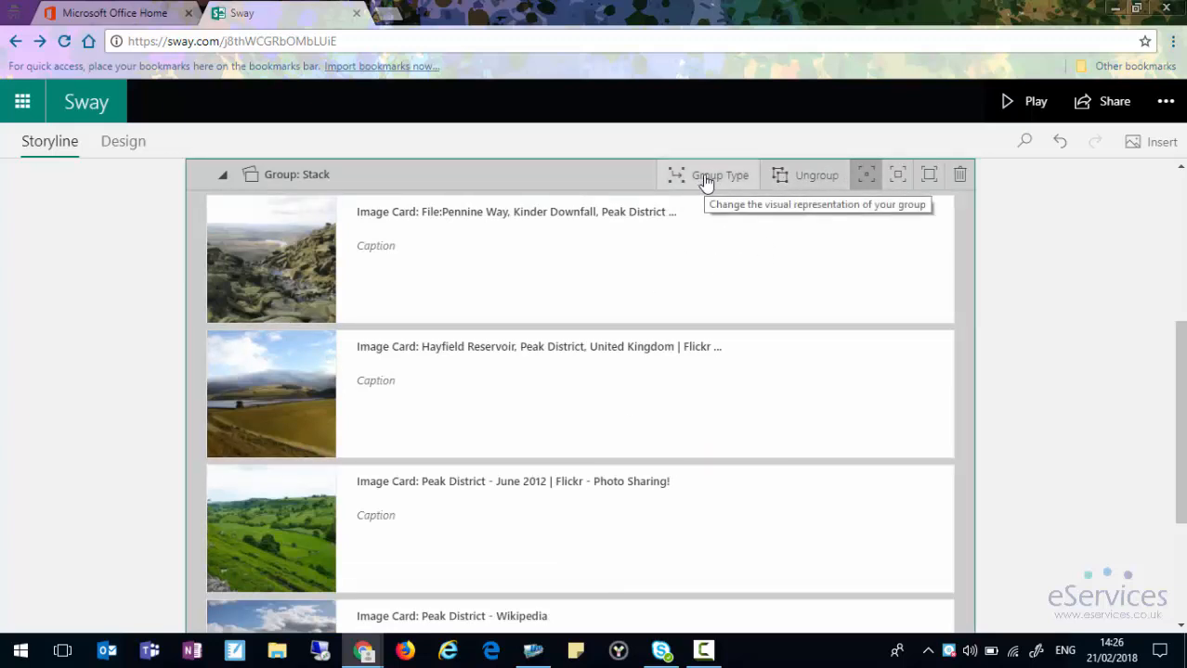
click(898, 176)
click(927, 180)
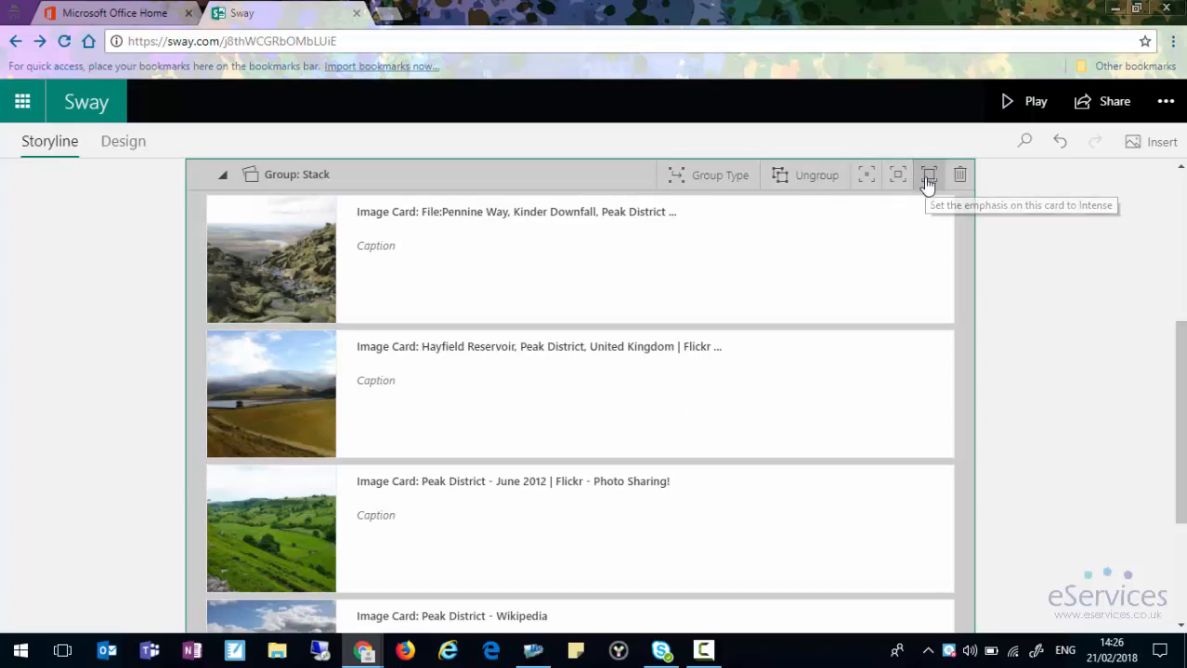
Preview the Sway to examine the picture stack with Intense emphasis, flip through its images and return to the storyline.
click(1035, 104)
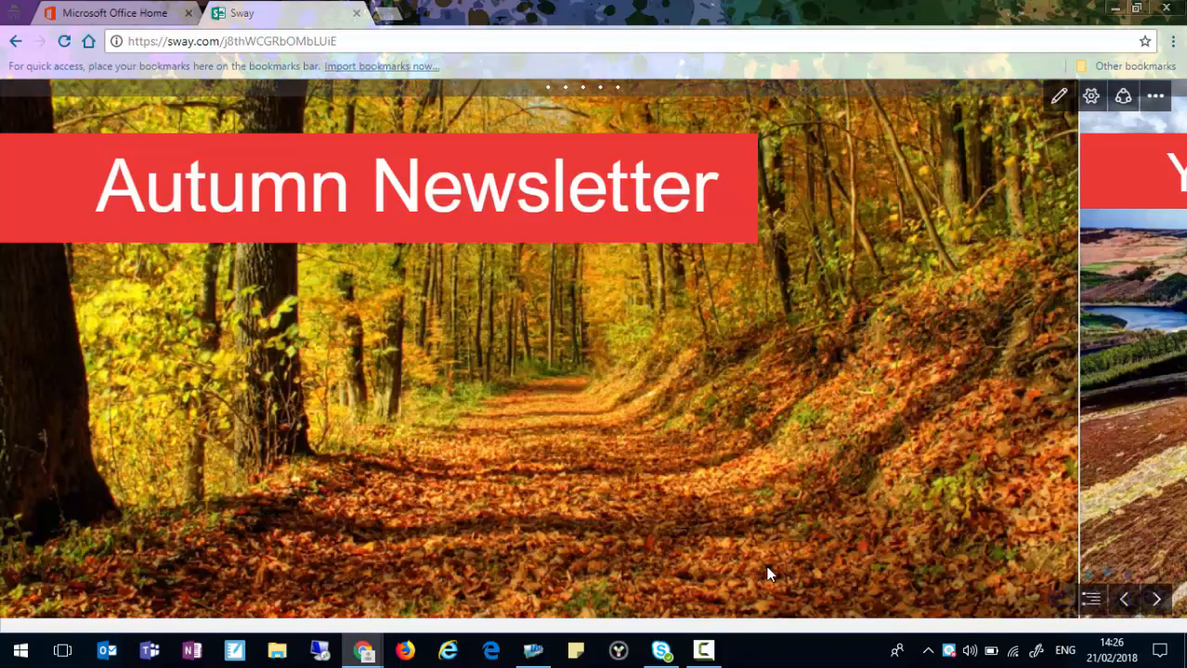
scroll(1112, 583, down, 3)
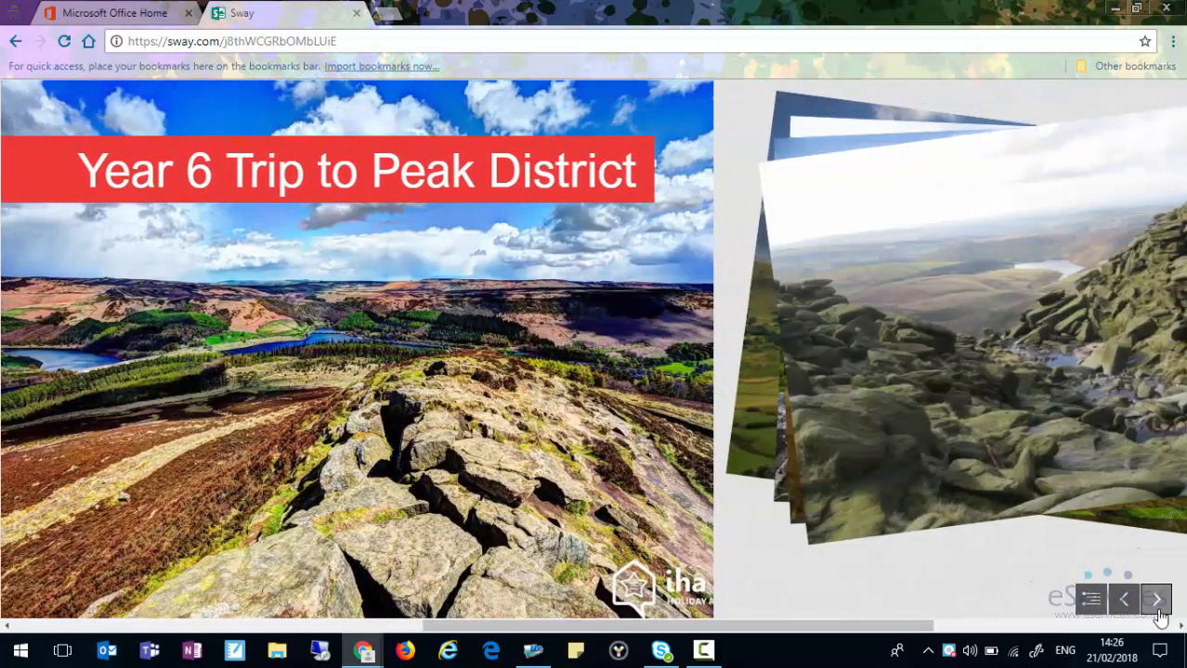
click(1157, 609)
click(824, 393)
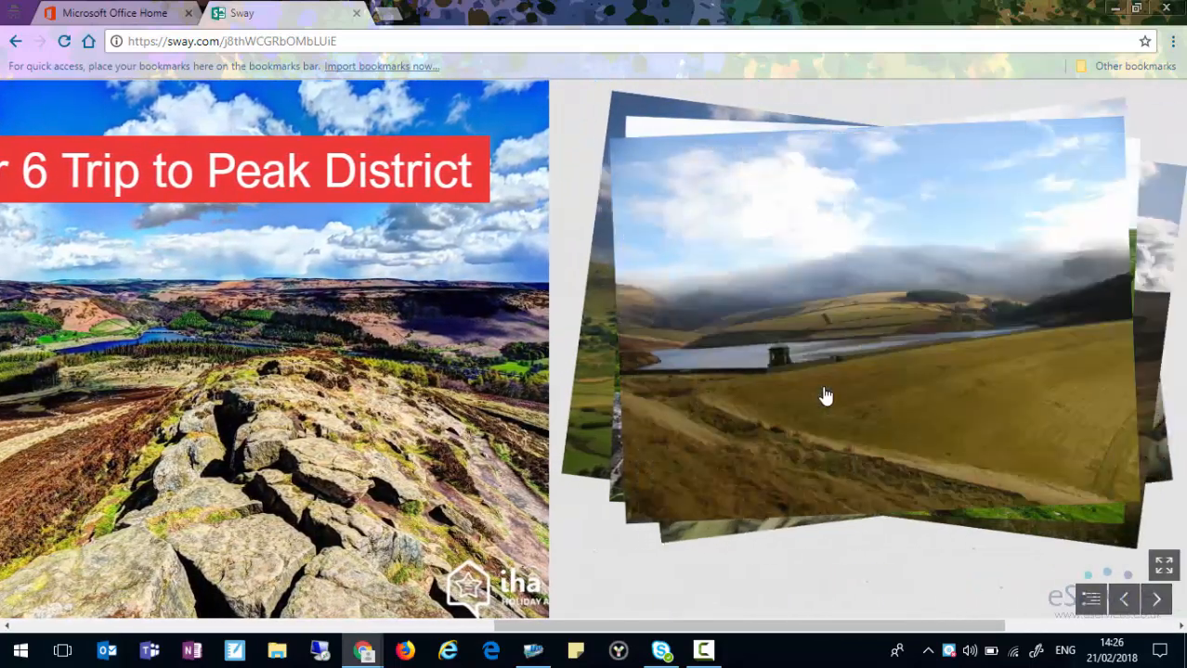
click(822, 394)
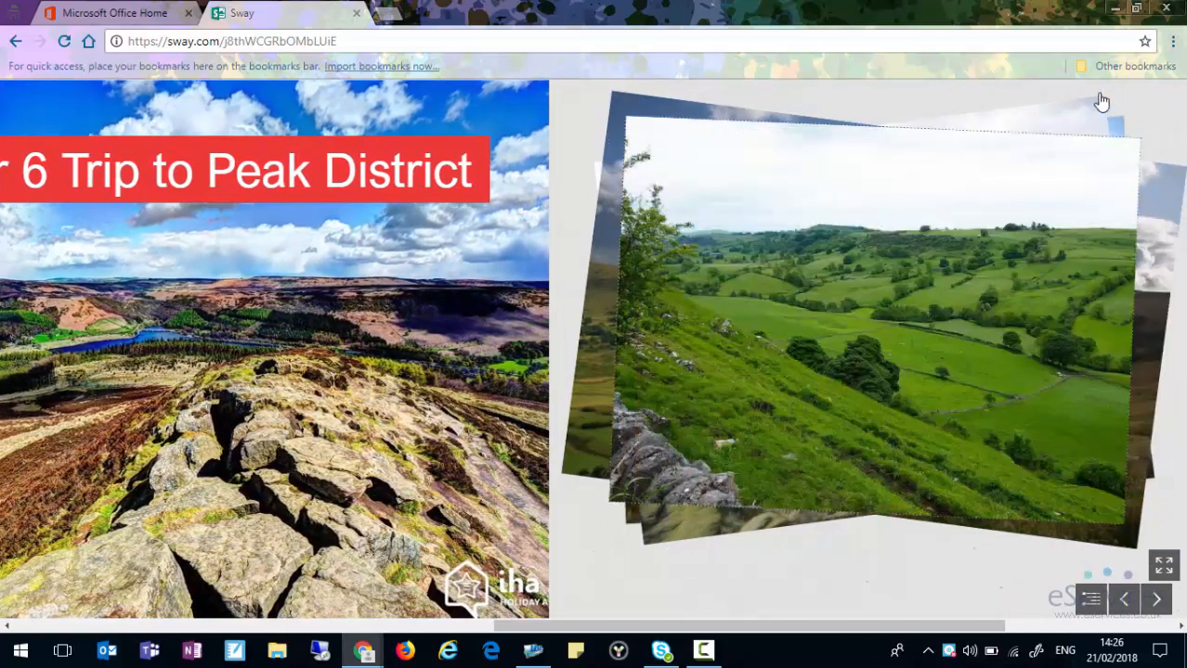
click(1060, 96)
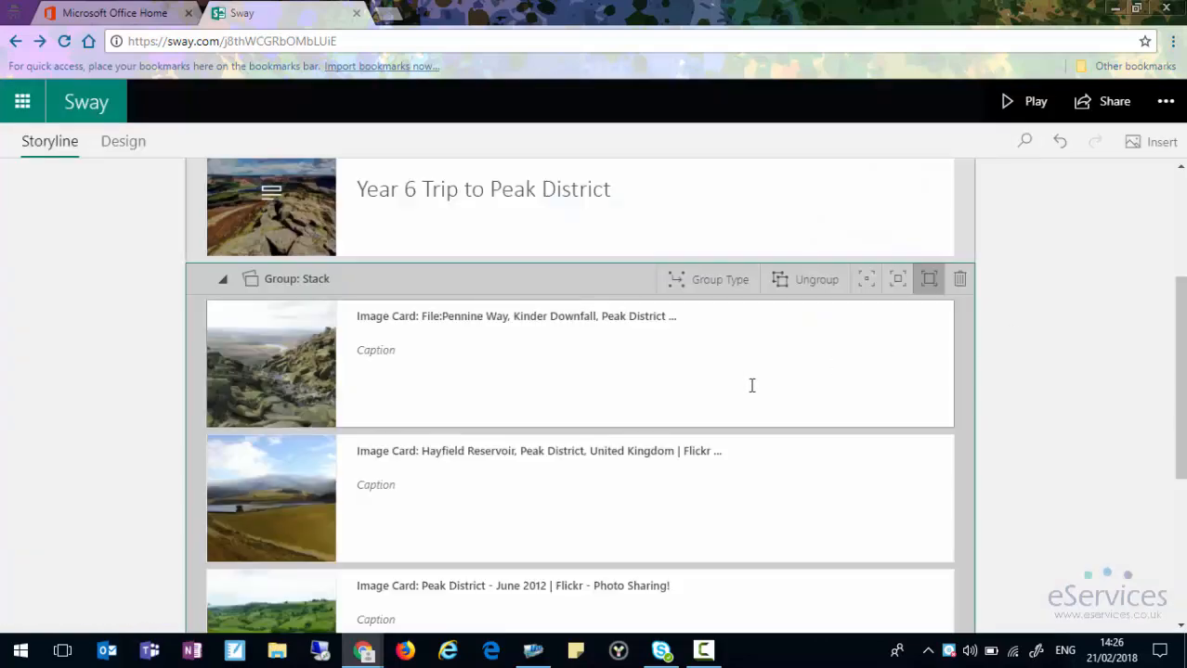
Change the Stack group's type to Automatic and play the Sway through to the group's images.
click(711, 280)
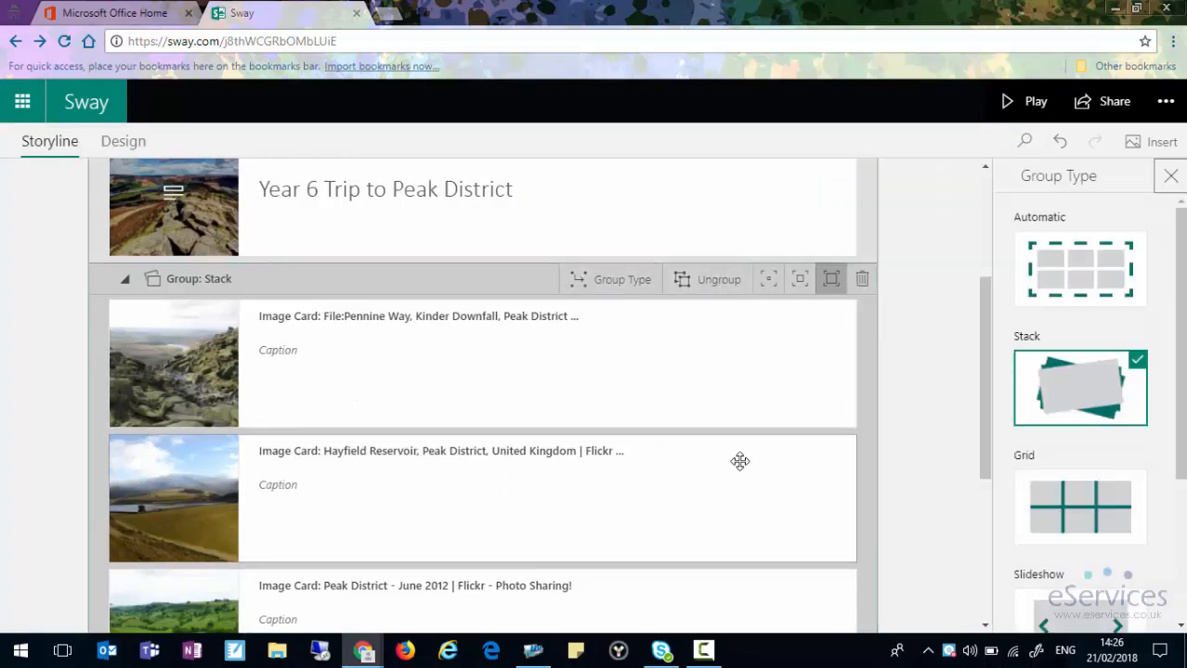
click(1095, 270)
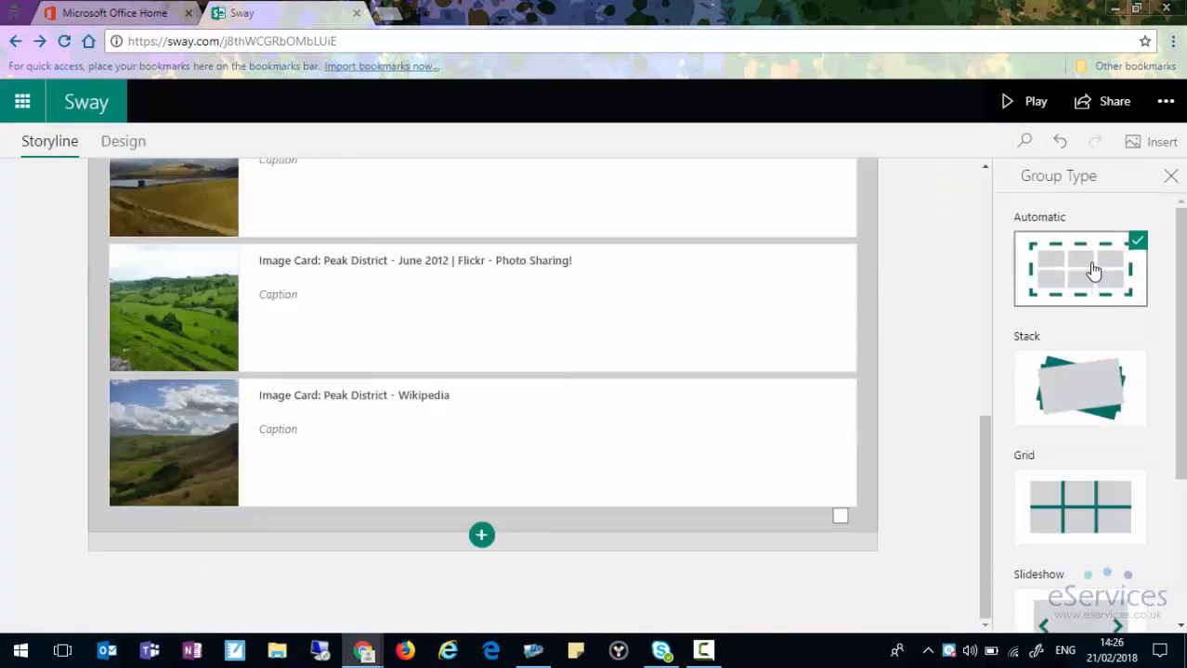
click(1028, 104)
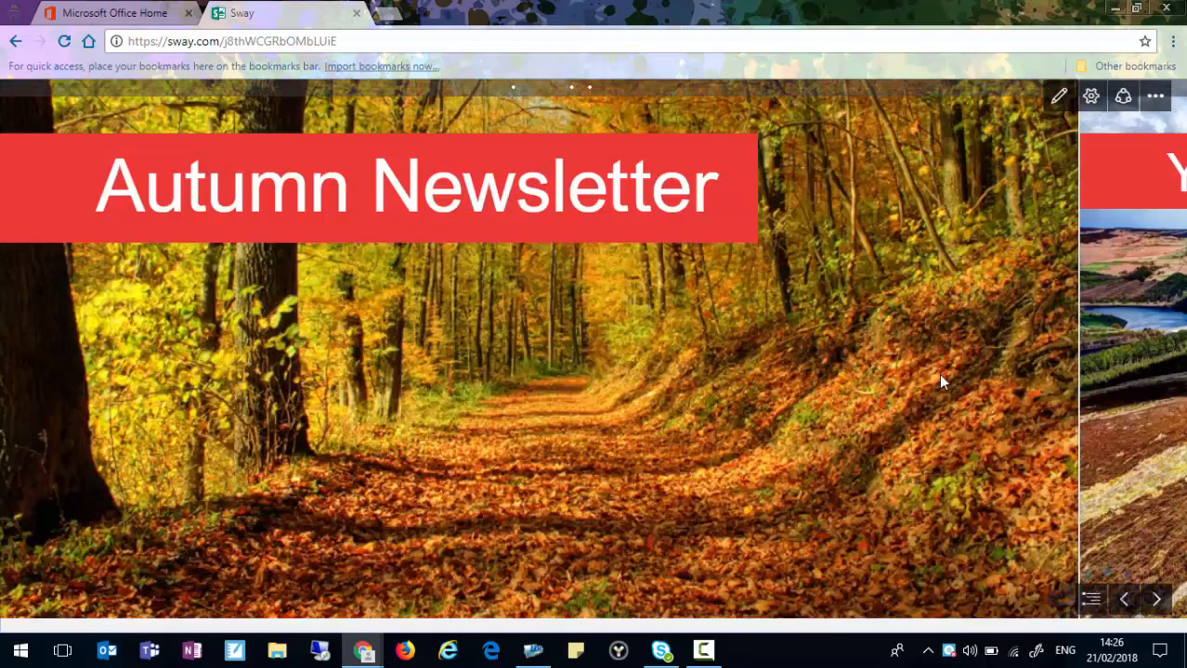
click(1156, 599)
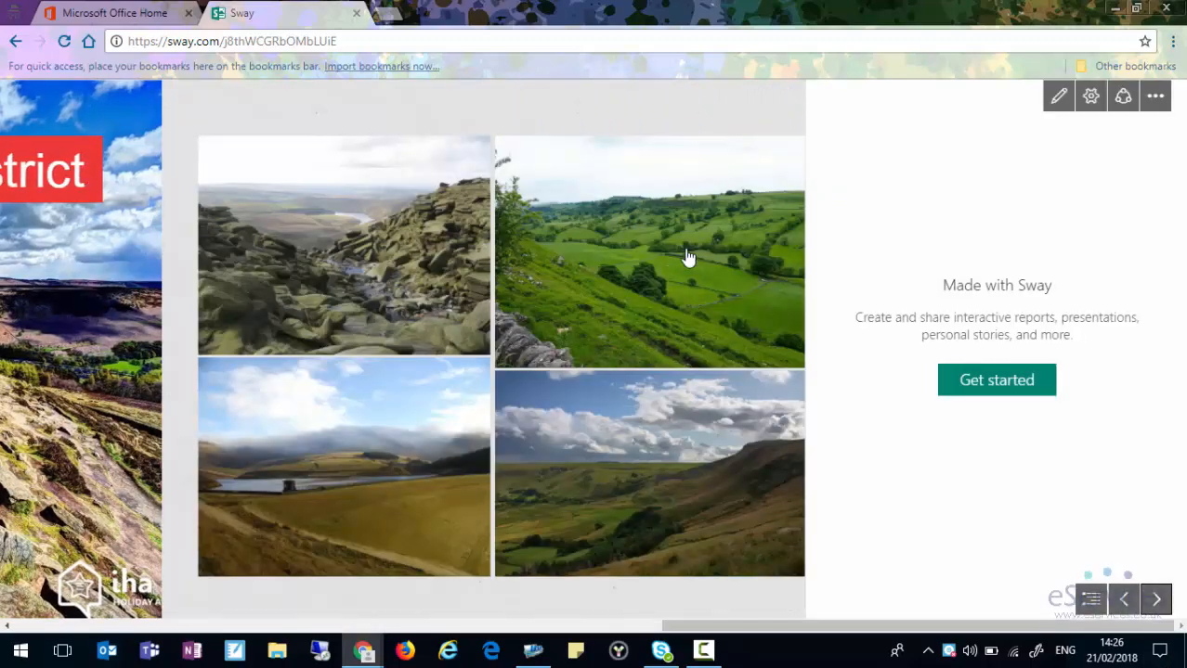
Enlarge the green valley image in the preview, browse the group's other images at full size and return to the storyline.
click(617, 263)
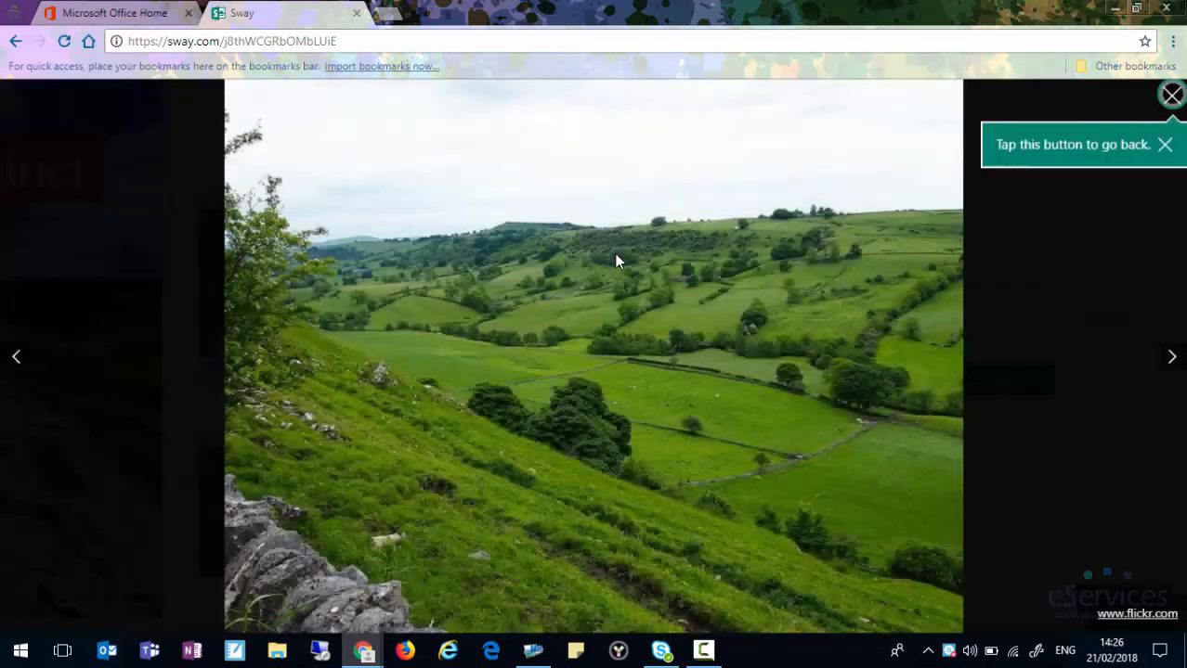
click(1172, 359)
click(1172, 359)
click(1172, 360)
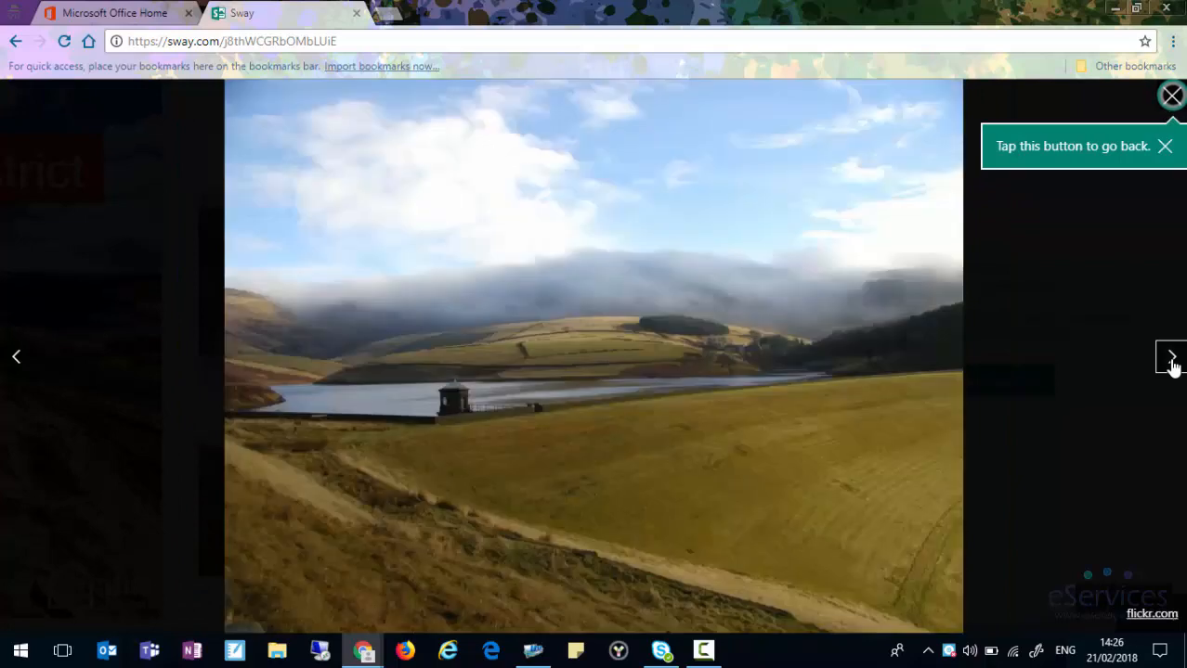
click(1172, 359)
click(1171, 96)
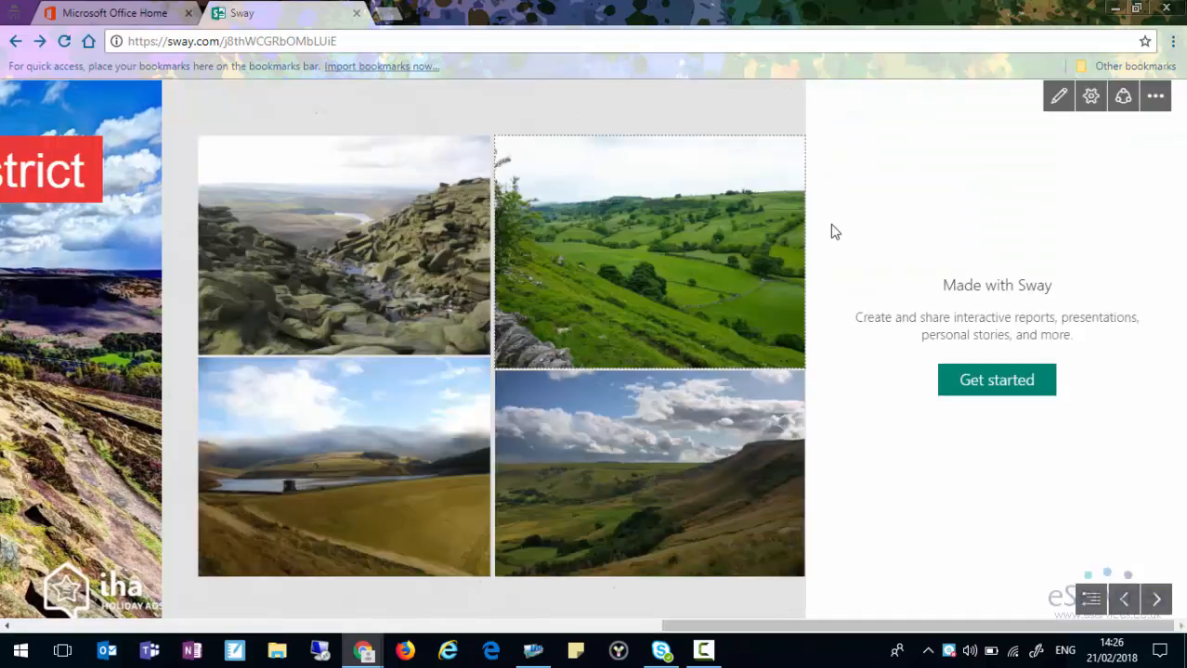
click(1060, 93)
Change the image group's type to the Continuous slideshow and play the Sway.
click(796, 284)
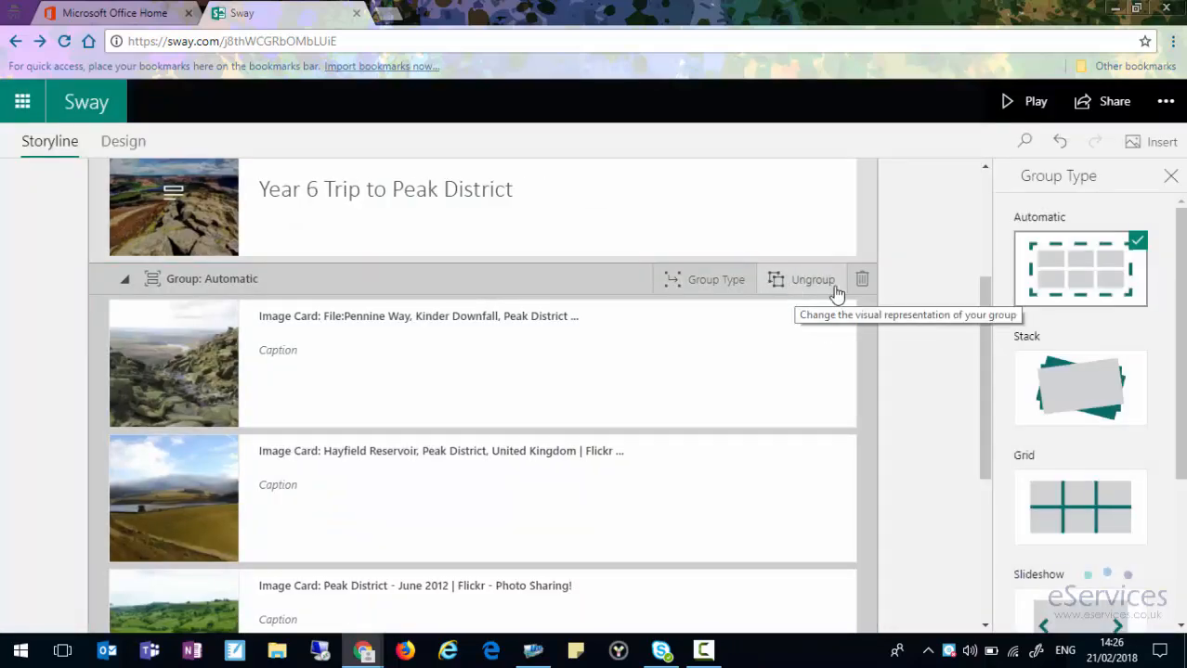
scroll(1077, 378, down, 2)
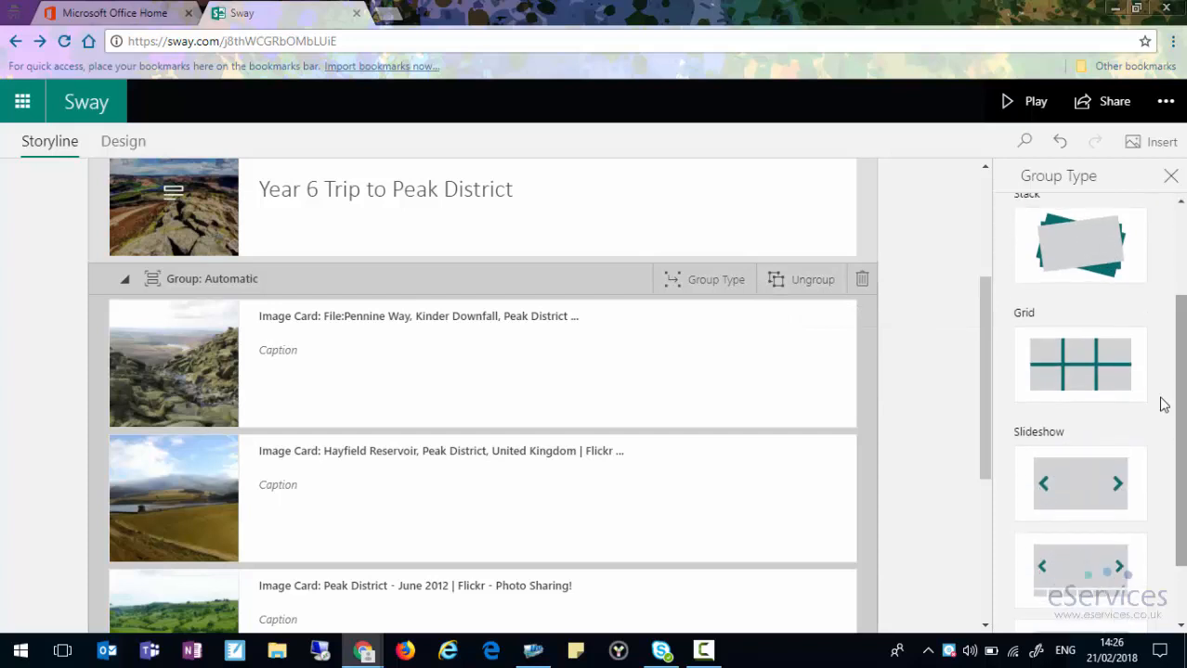
scroll(1073, 390, down, 1)
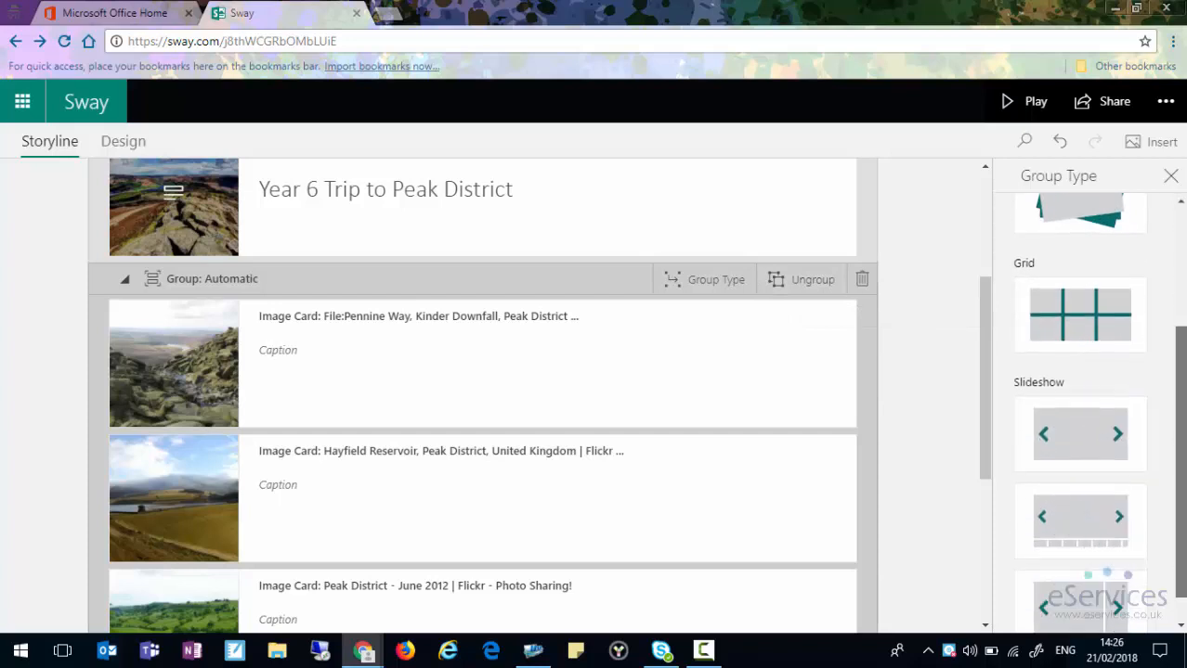
click(1074, 568)
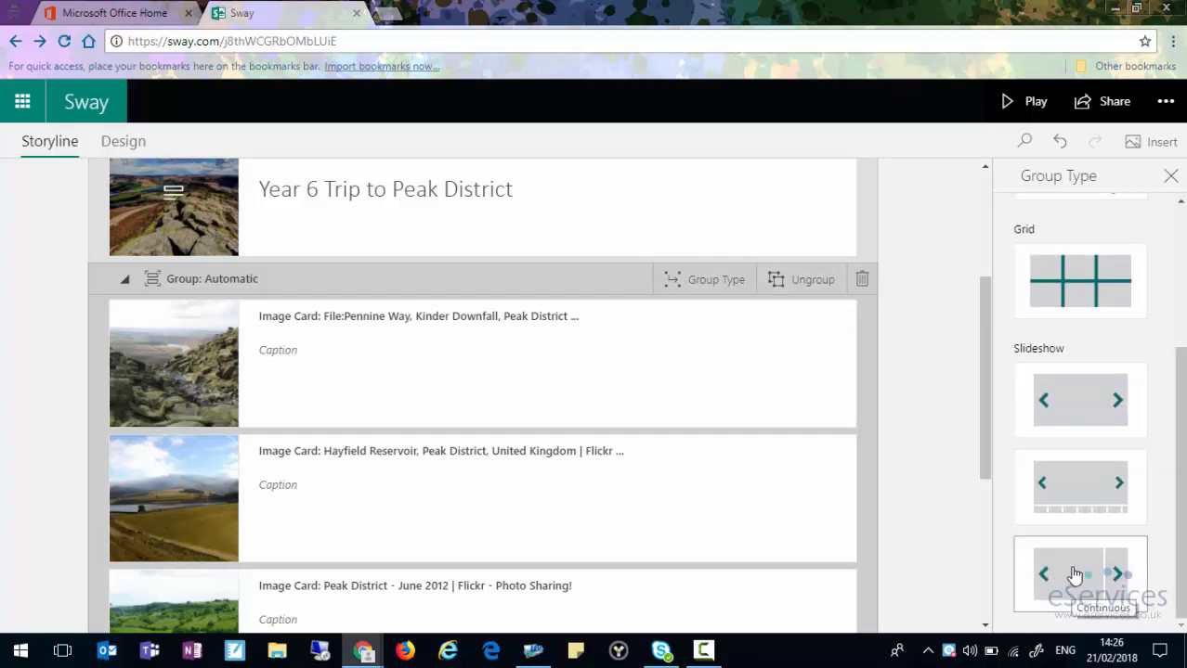
click(1026, 102)
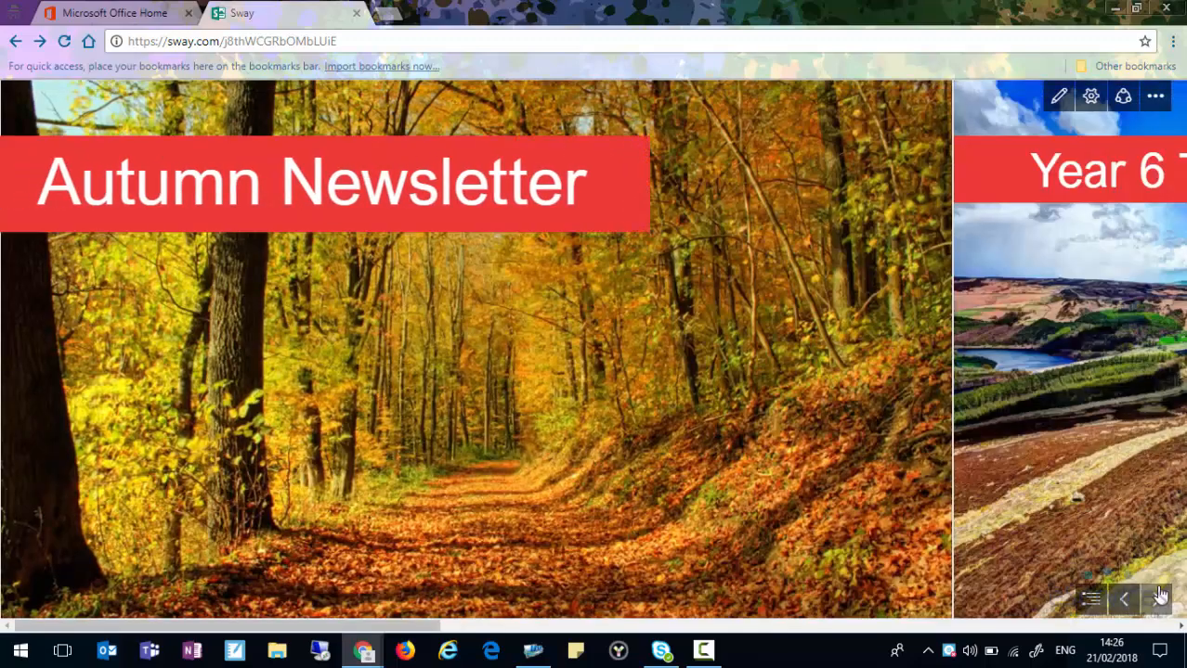
Advance through the playing Sway to the slideshow group, browse its images and return to the storyline.
click(1155, 600)
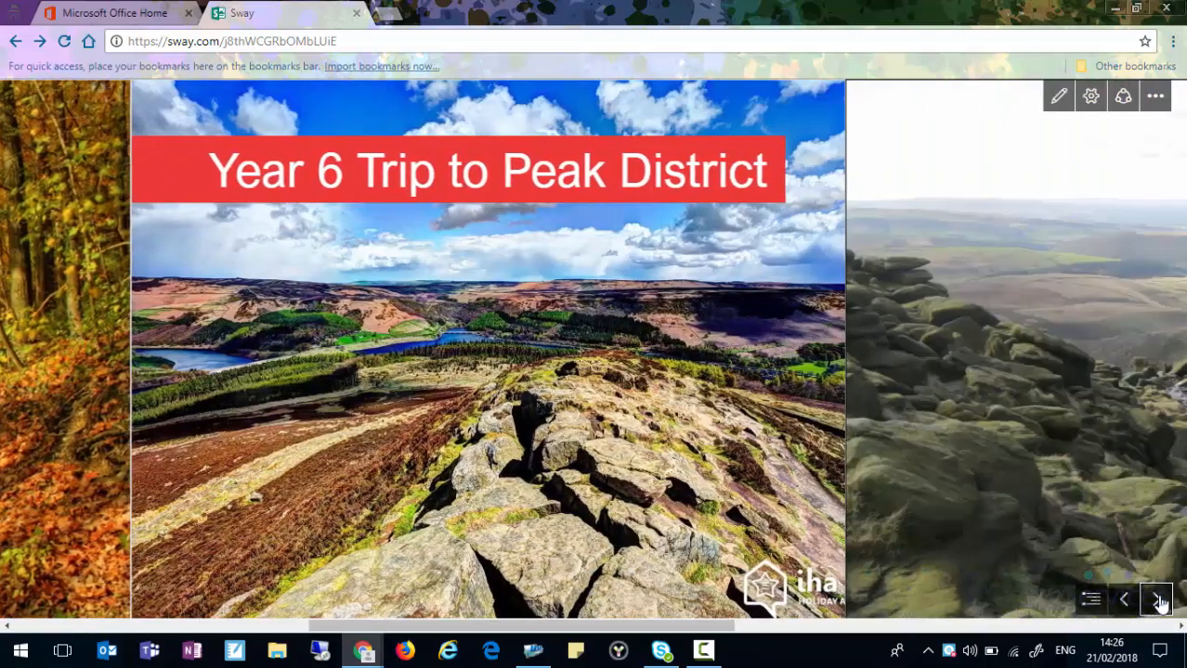
click(1151, 600)
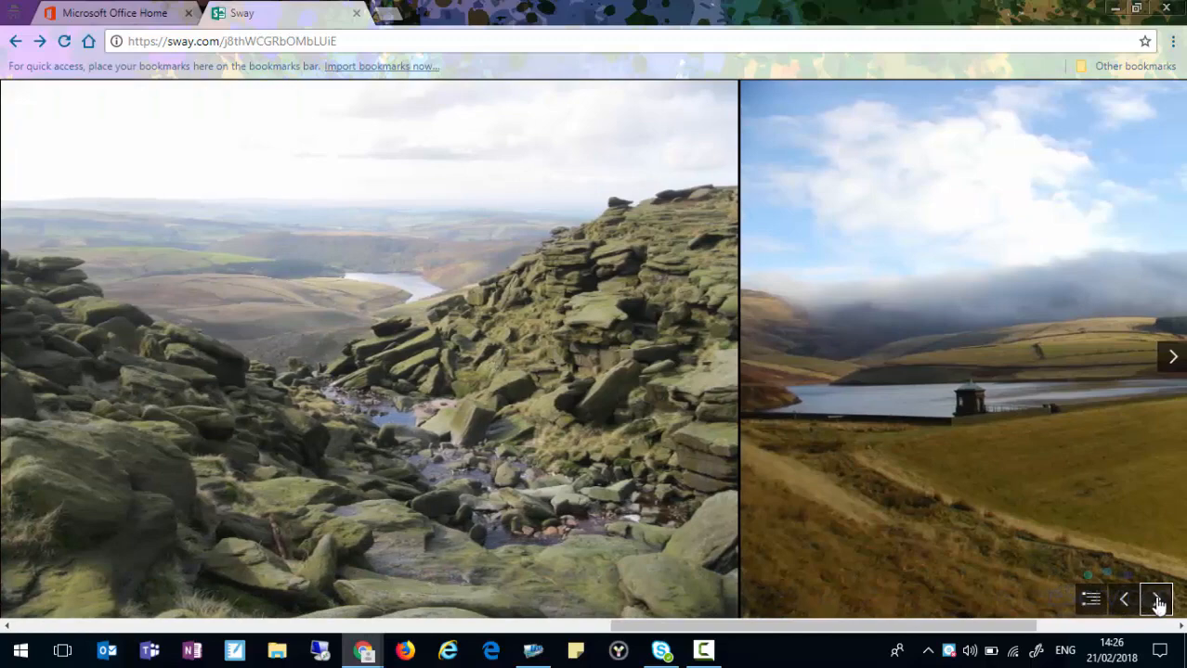
click(1157, 603)
click(791, 355)
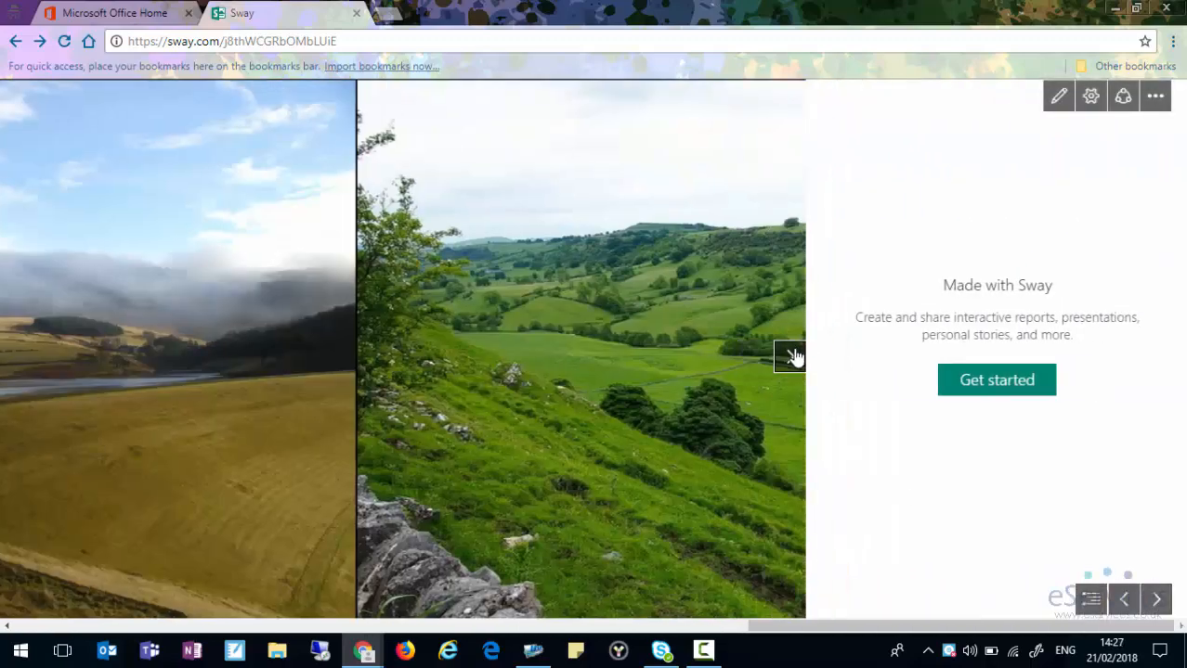
click(791, 355)
click(791, 354)
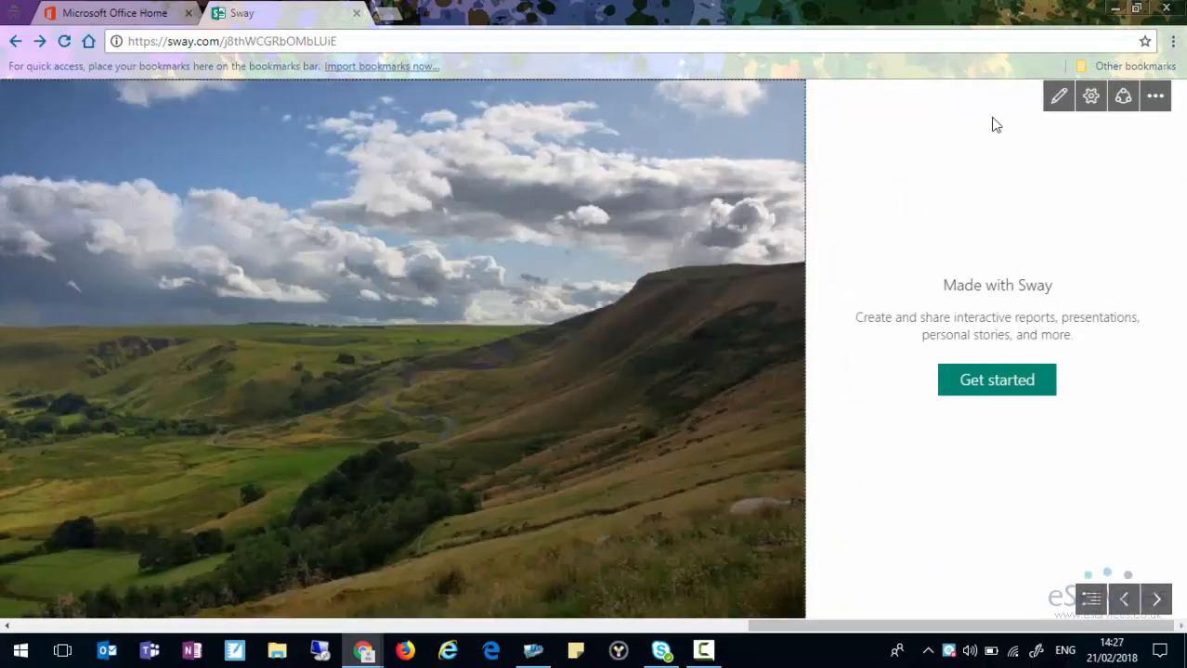
click(1059, 98)
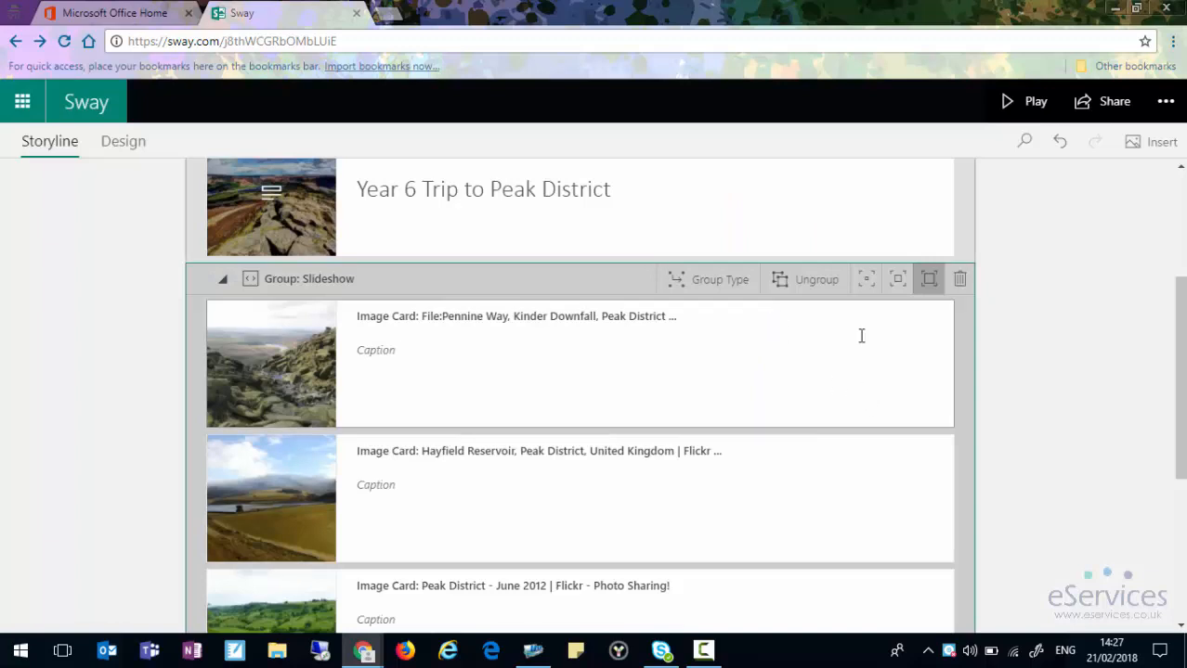
Change the image group's type from Slideshow to Stack.
click(701, 279)
scroll(1086, 392, up, 3)
click(1054, 390)
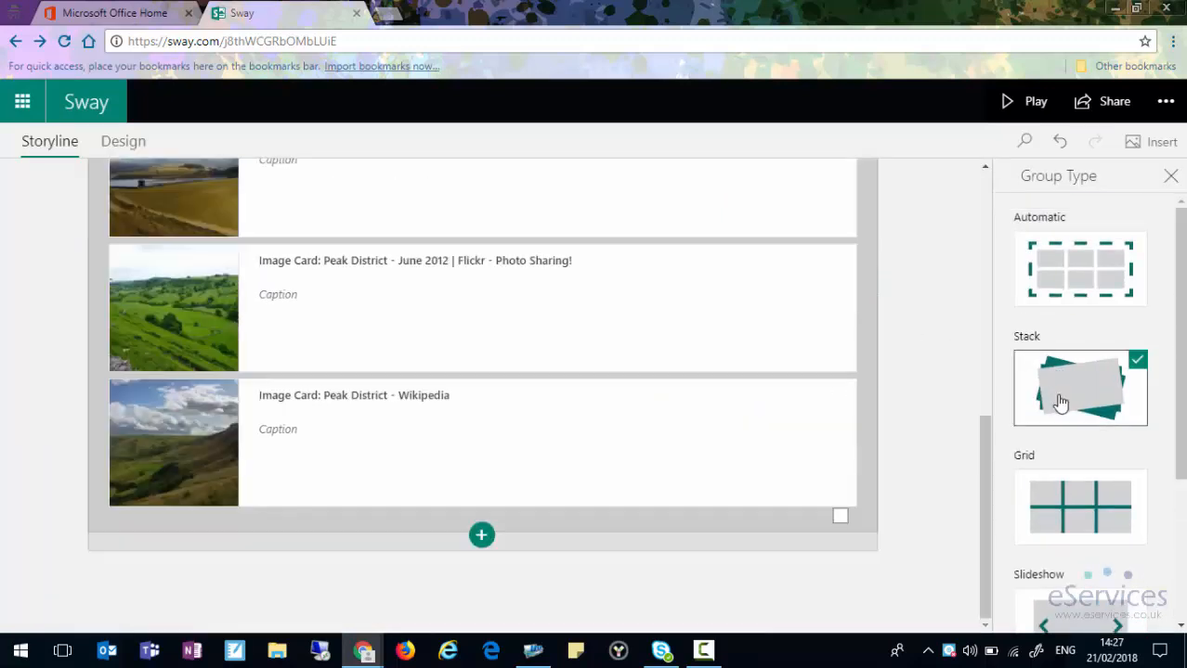
scroll(772, 357, up, 5)
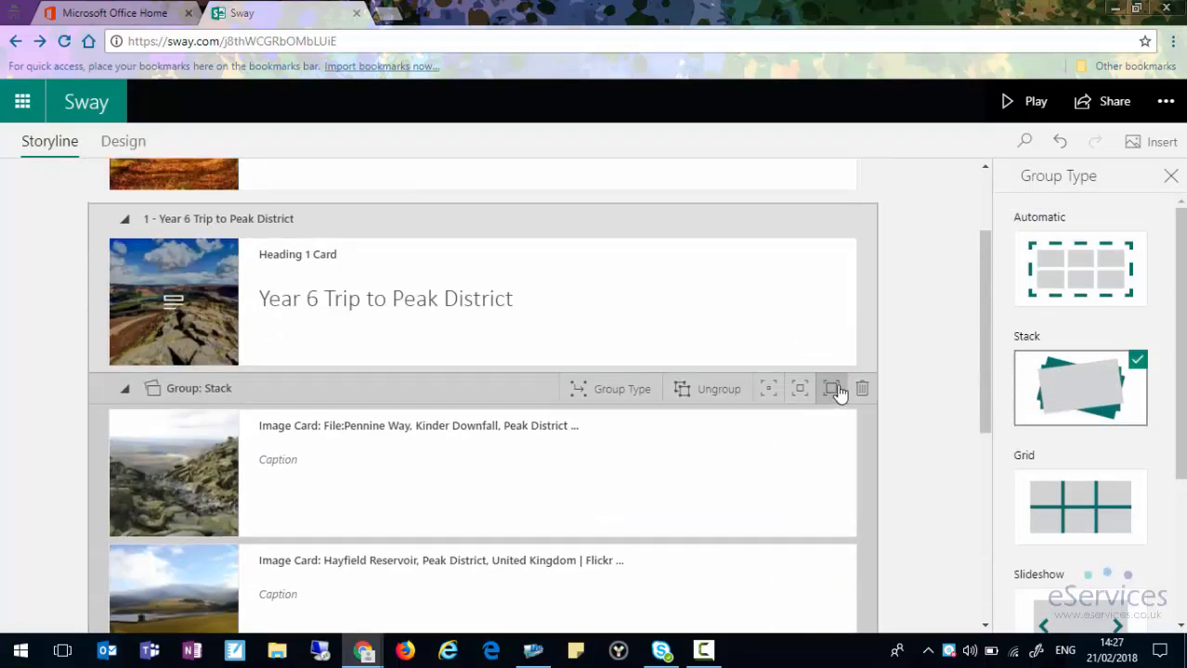
Add a Text card at the end of the Stack group reading "These are some pictures from our trip to the Peak District last week.".
scroll(636, 448, down, 6)
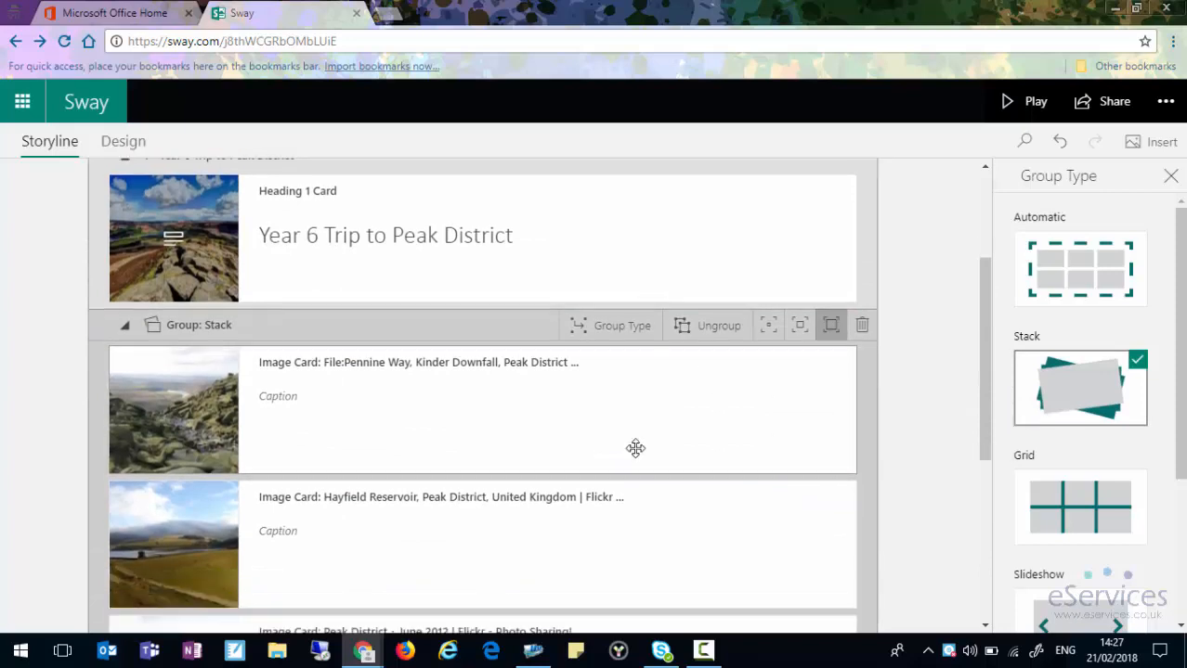
scroll(516, 466, down, 2)
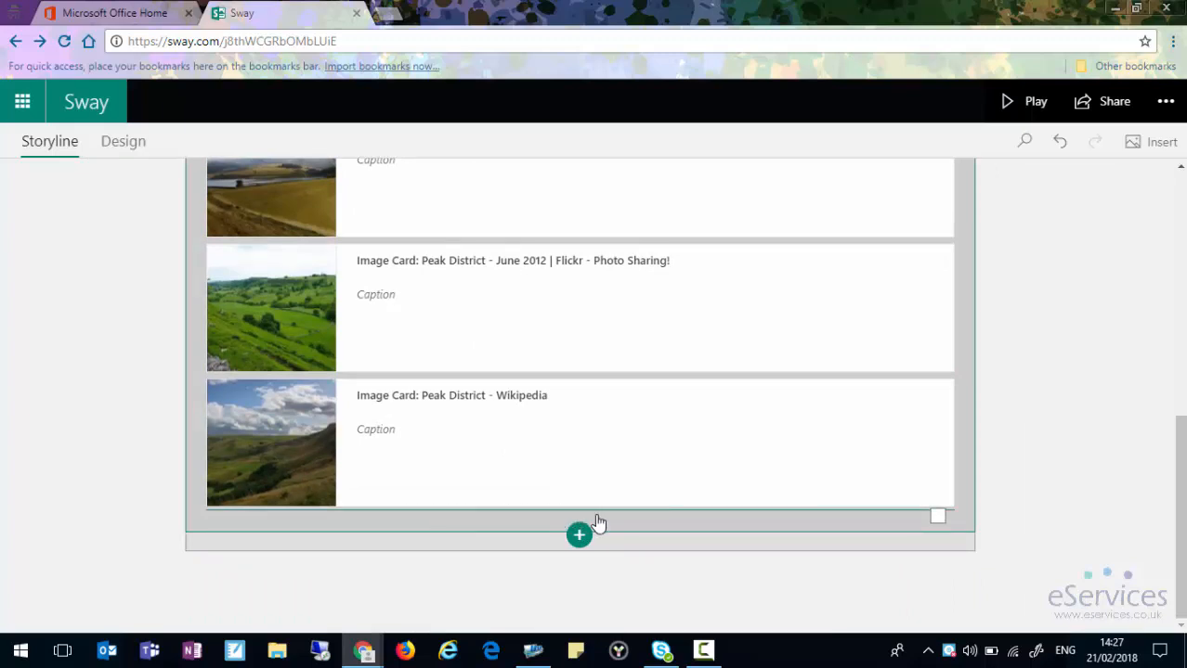
click(578, 533)
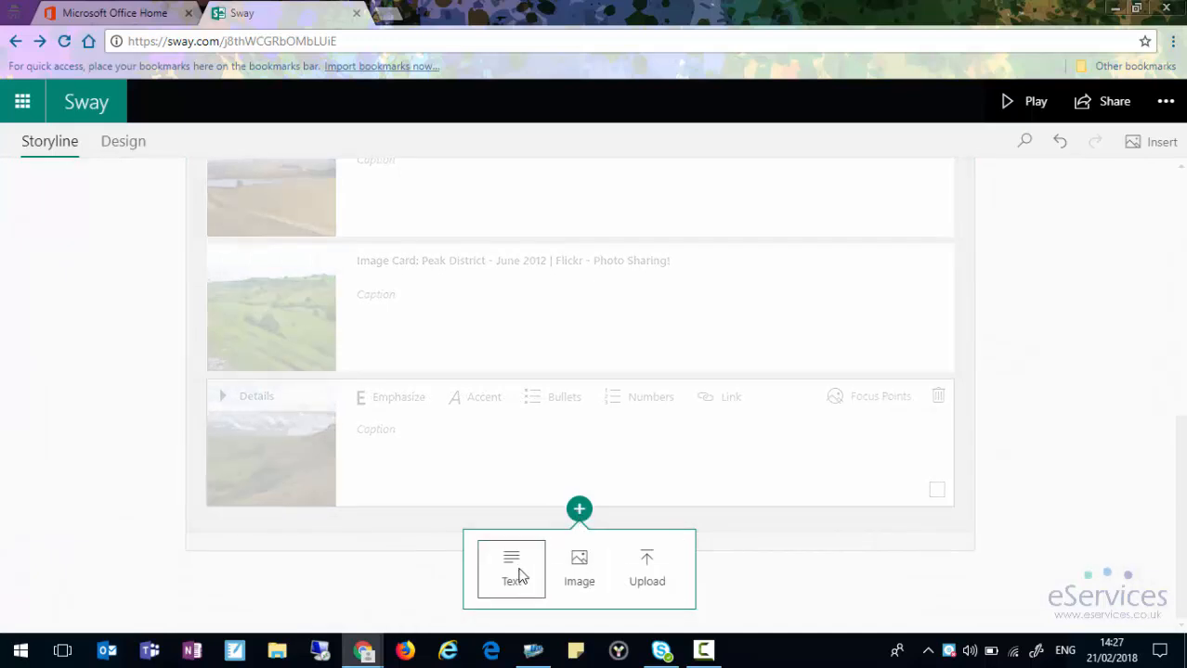
click(518, 577)
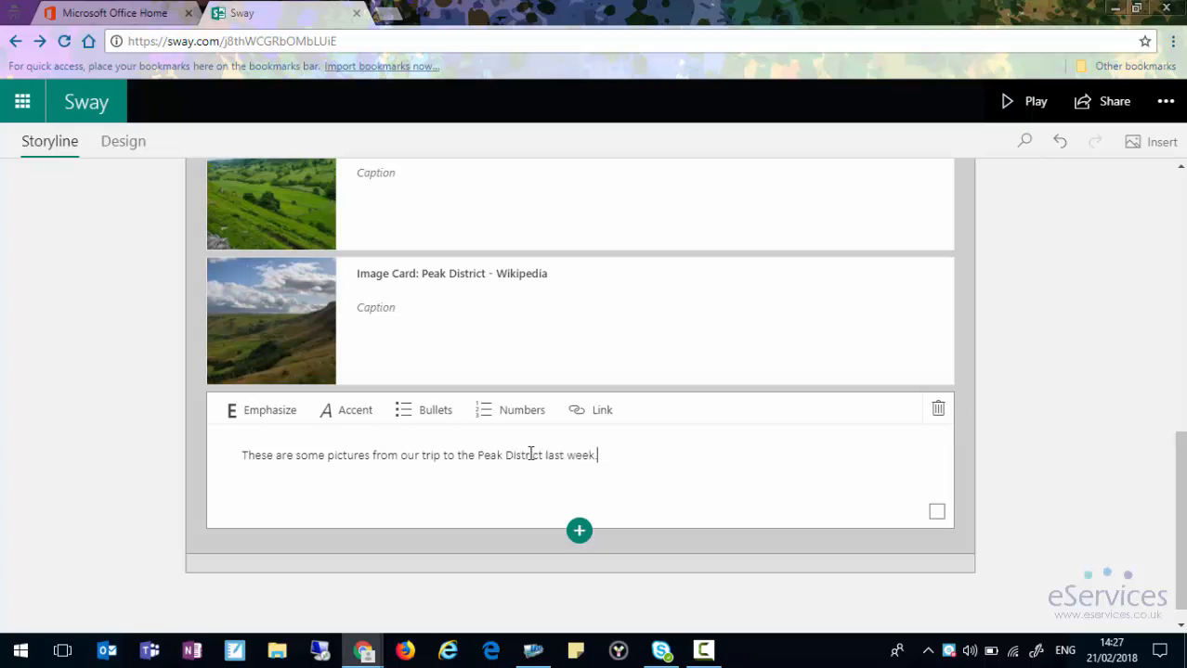
click(1034, 435)
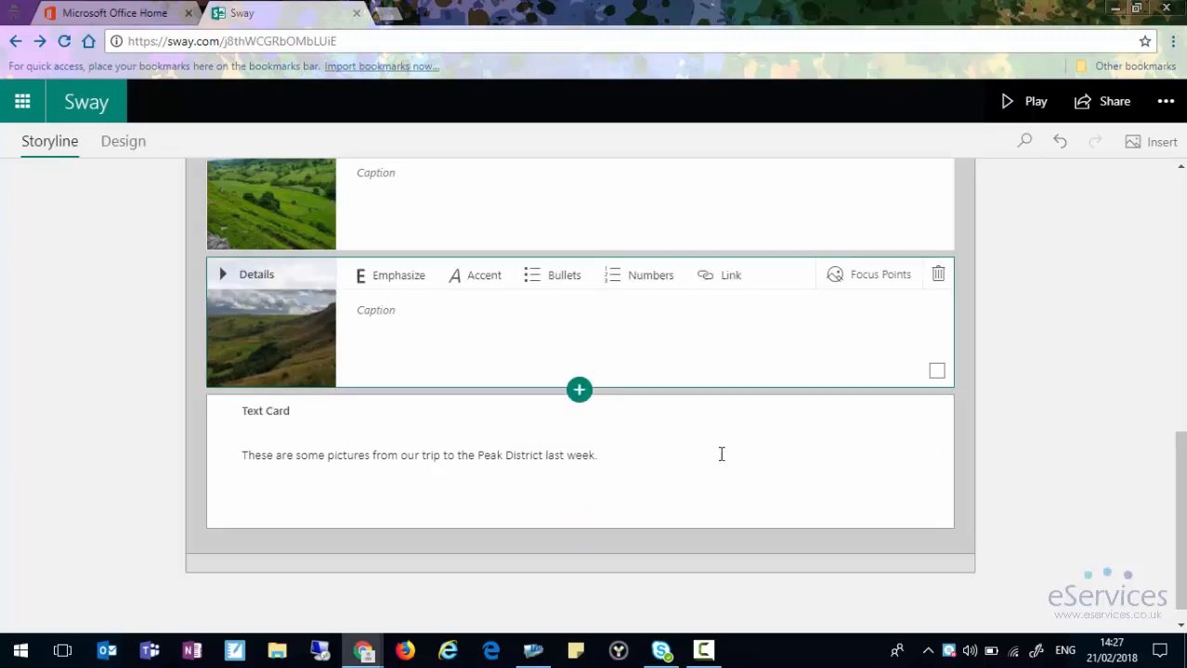
Play the Sway and flip through the picture stack until its text card is on top.
click(1031, 104)
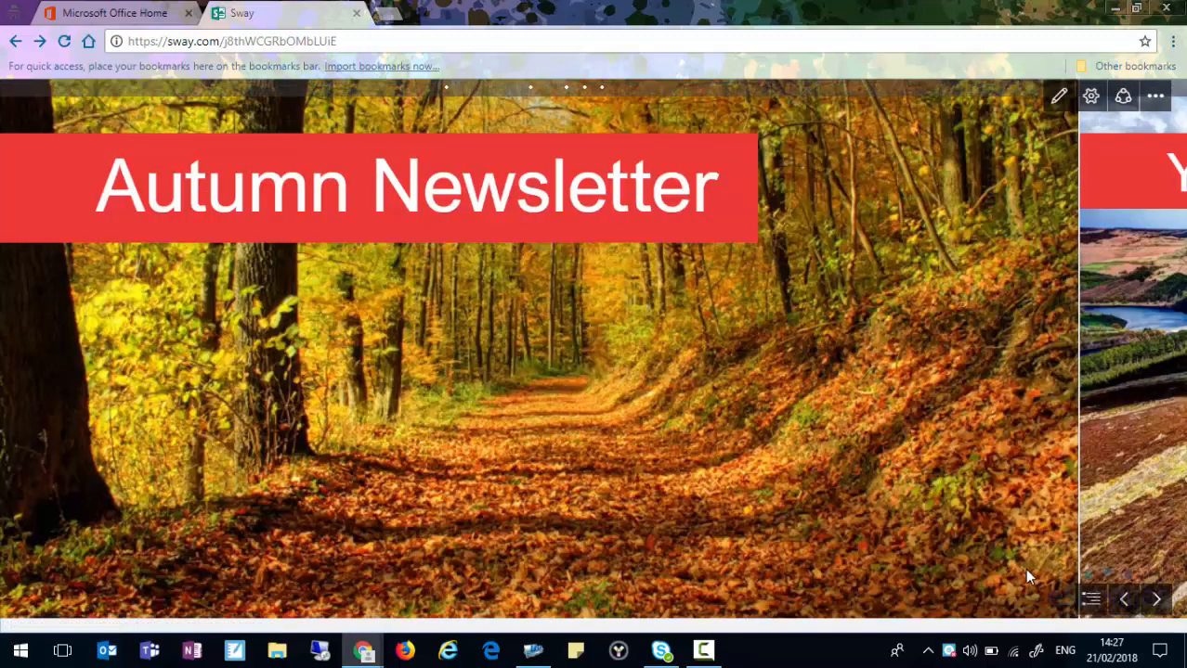
click(1154, 601)
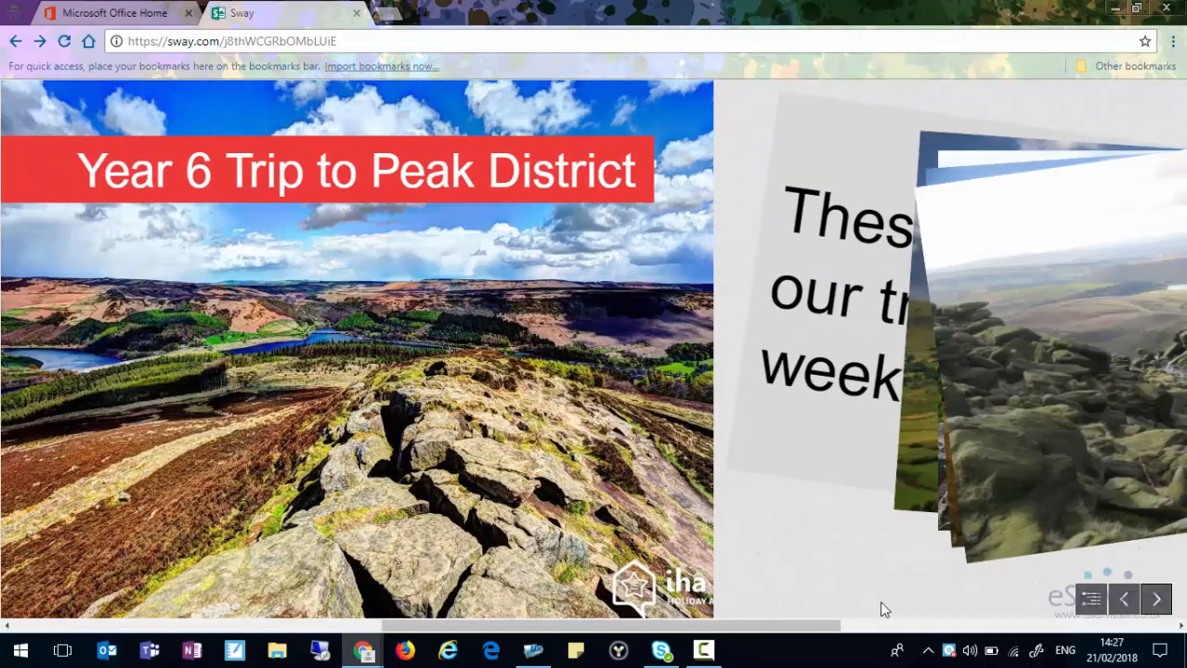
click(1157, 598)
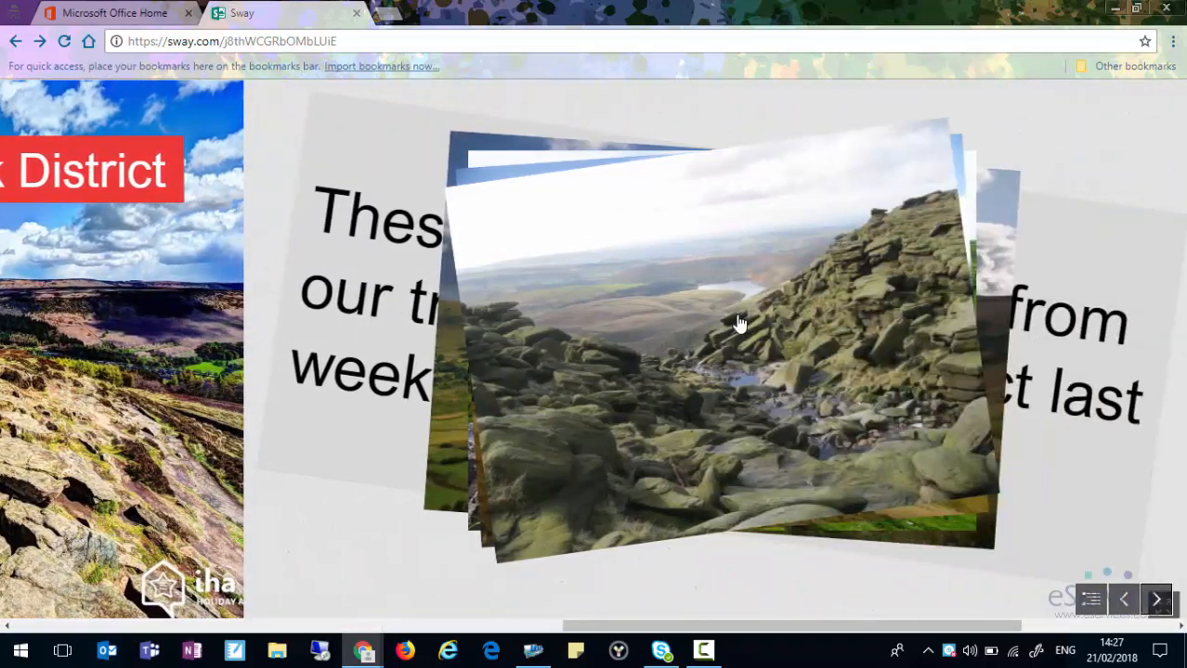
click(720, 329)
click(720, 329)
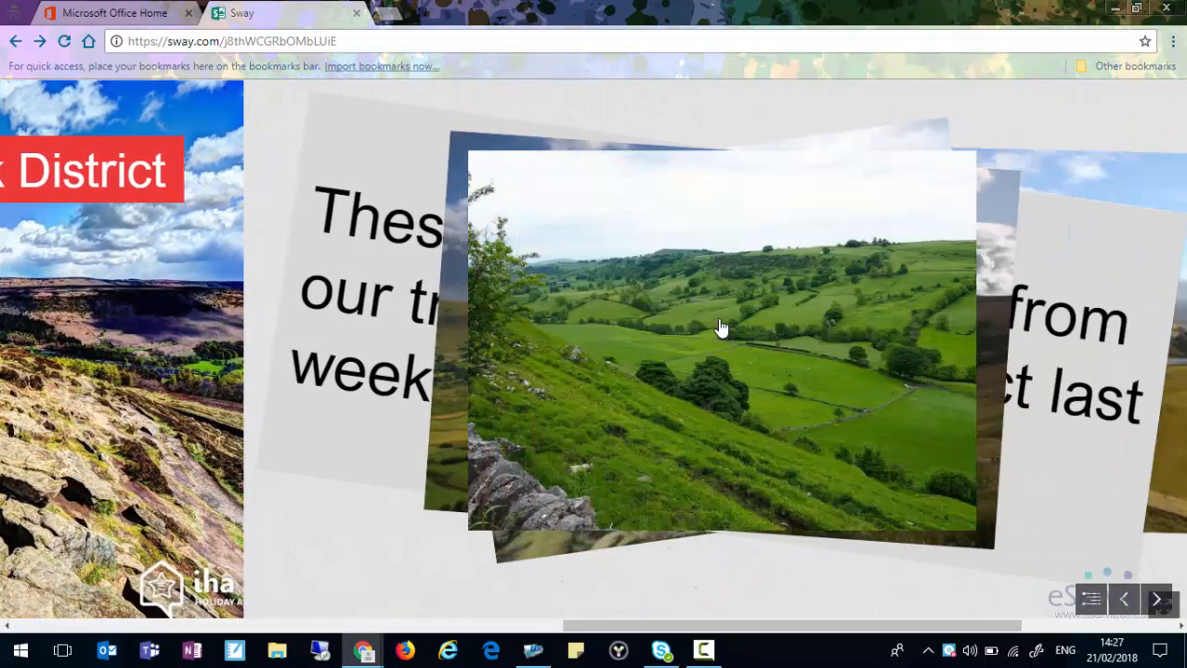
click(721, 329)
click(720, 329)
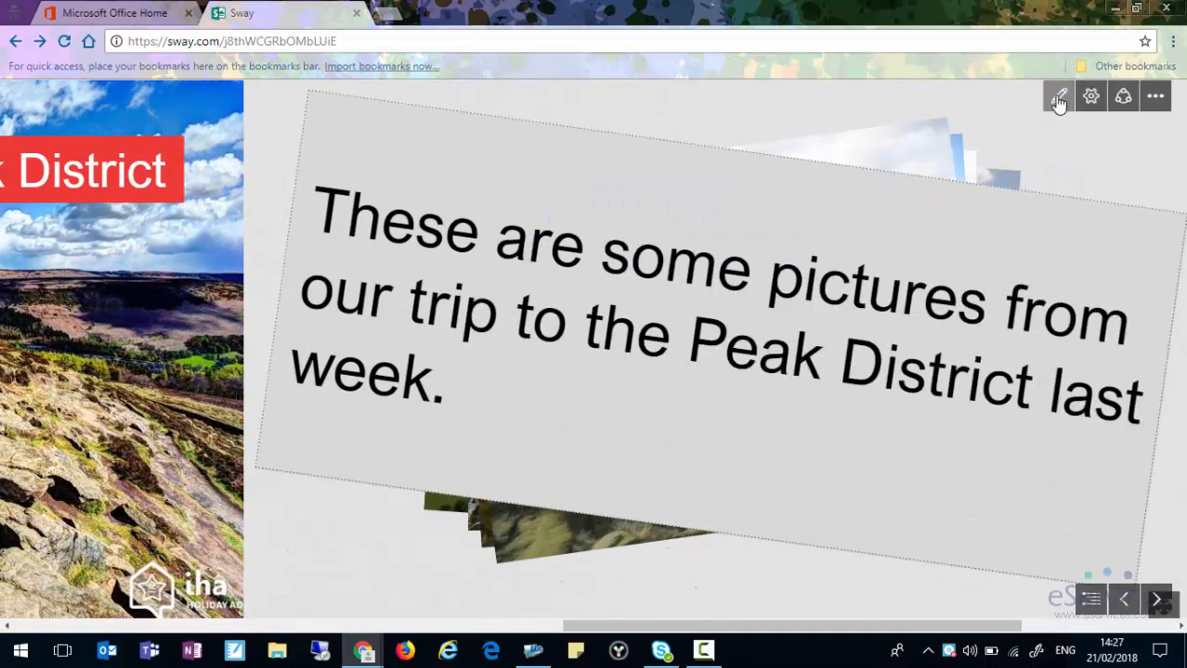
Return to the storyline and move the text card to the start of the Stack group, above the first image.
click(1058, 98)
click(226, 429)
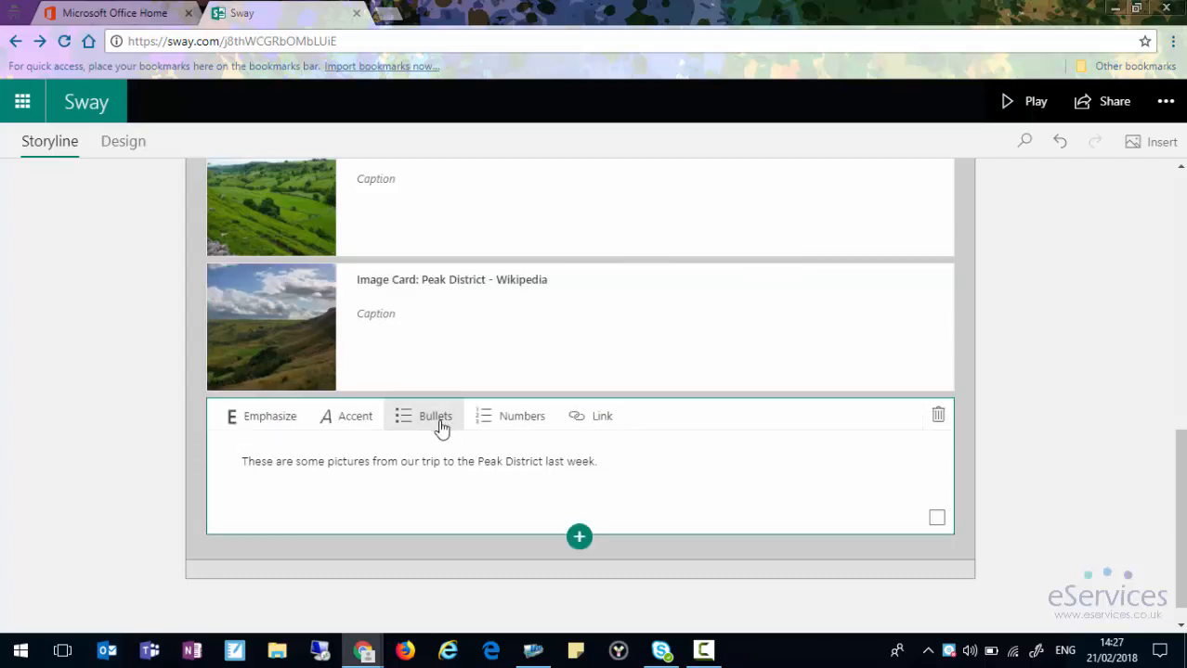
drag(731, 414, 705, 505)
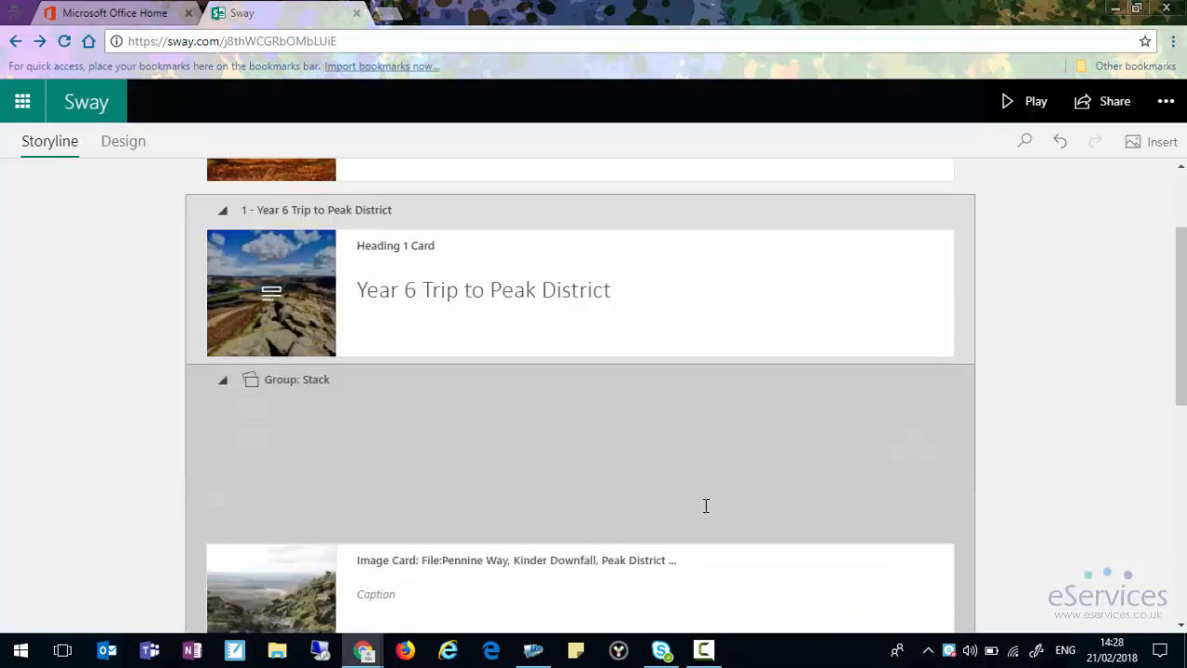
Play the Sway to check the stack with its text card first, flip through its cards and return to the storyline.
click(1010, 101)
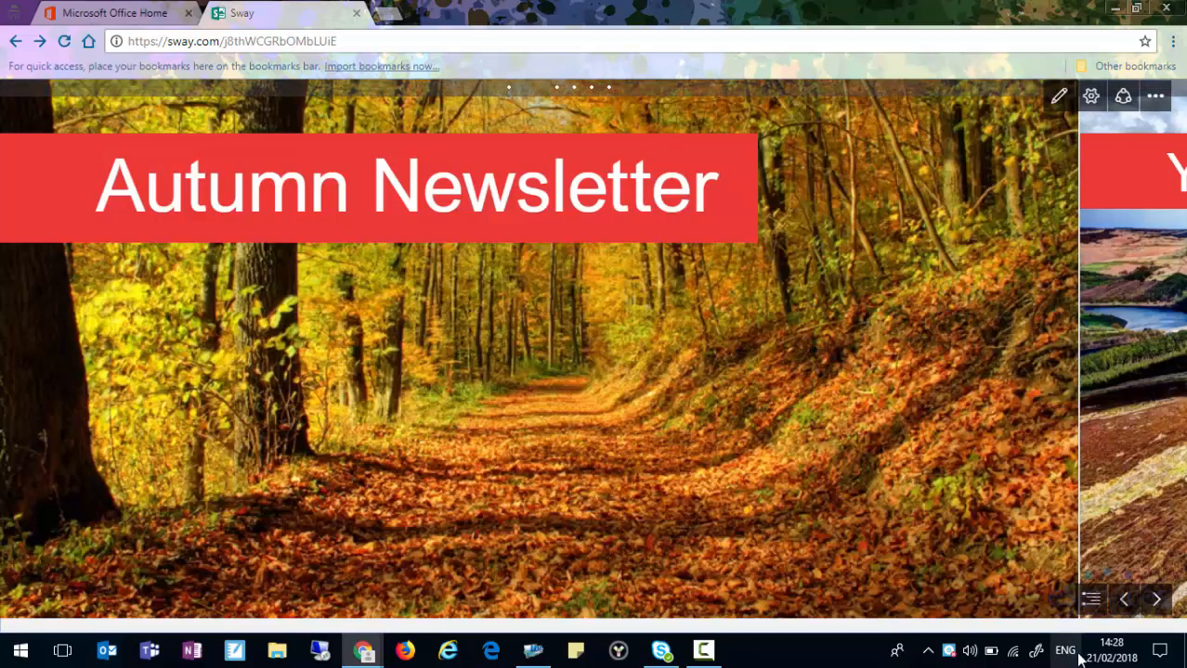
click(1156, 599)
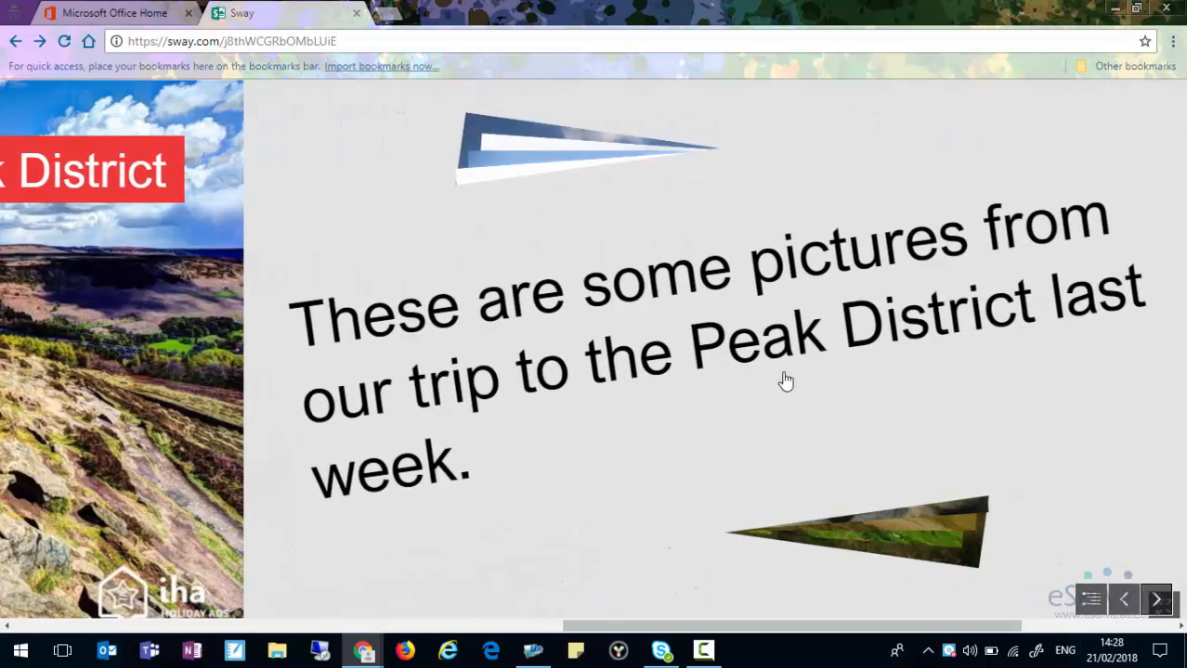
click(755, 361)
click(756, 362)
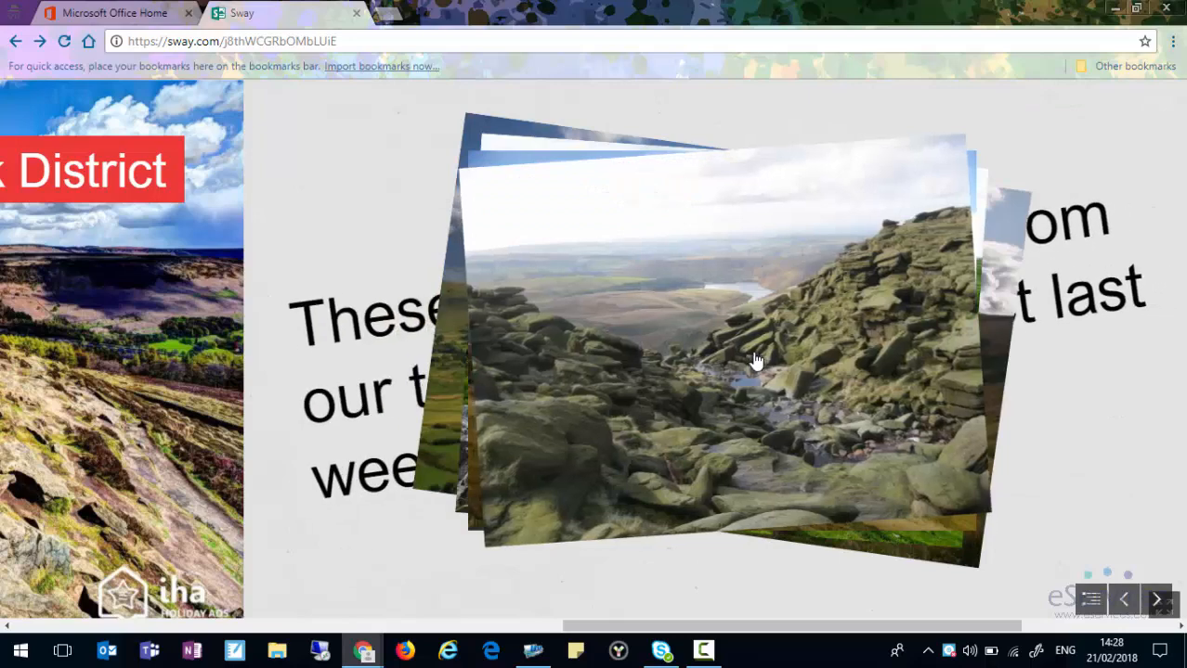
click(1060, 94)
Add a Video card below the Stack group and switch the media source for its video search to YouTube.
scroll(567, 367, down, 10)
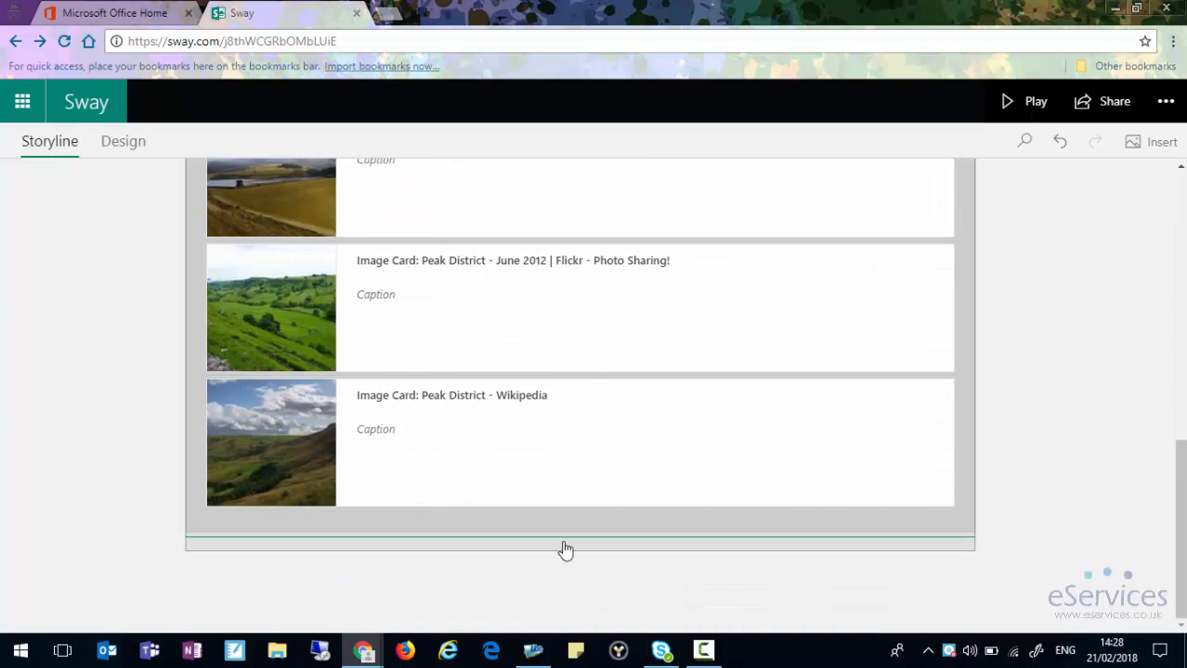
click(576, 552)
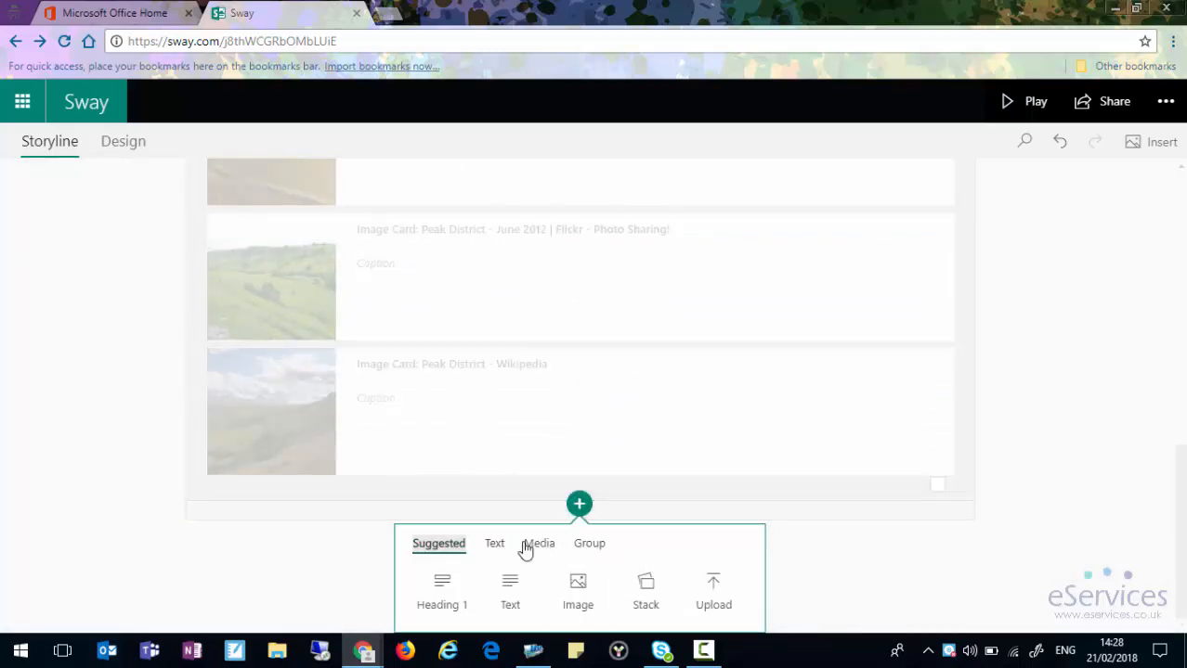
click(527, 548)
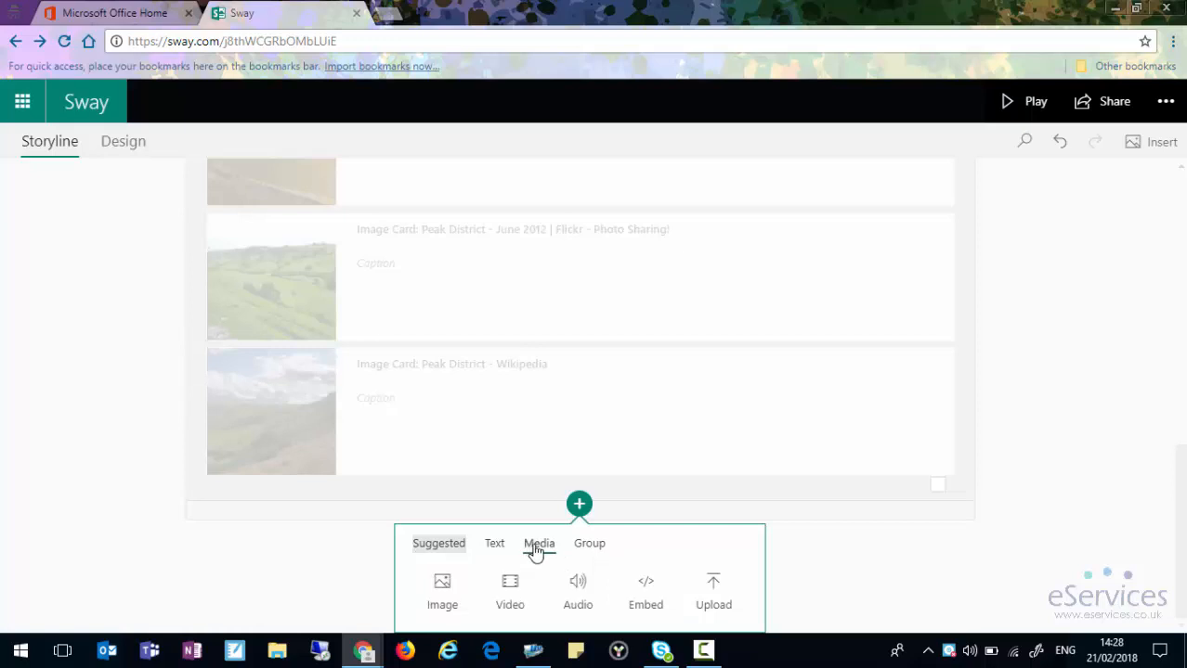
click(512, 592)
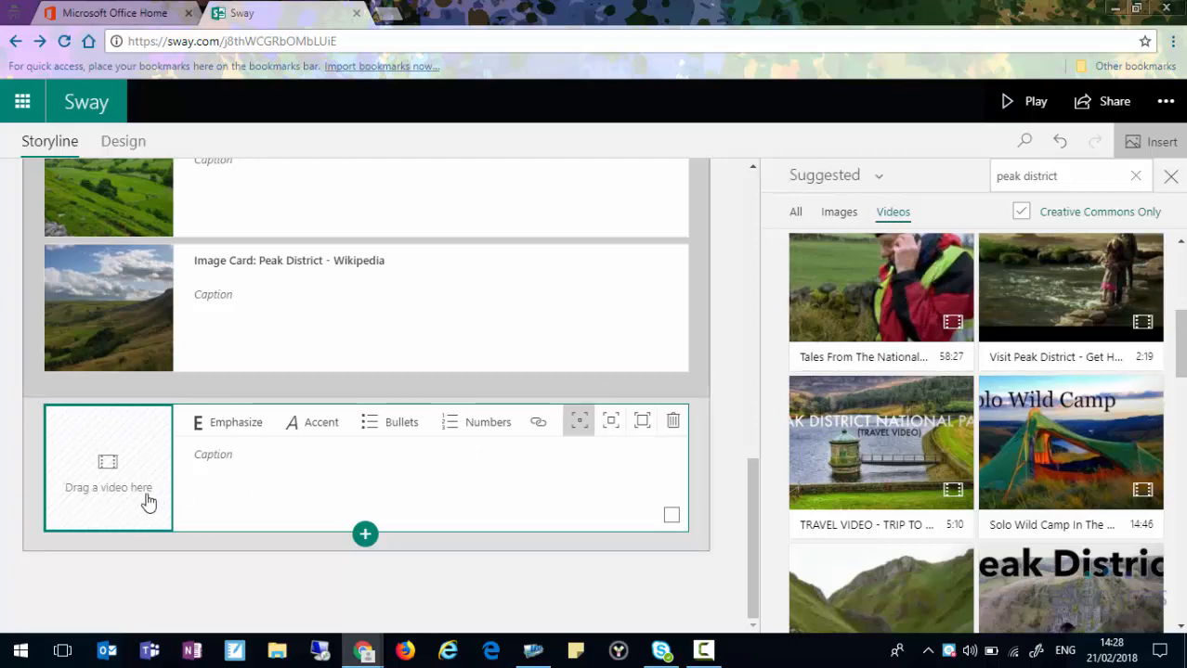
click(858, 181)
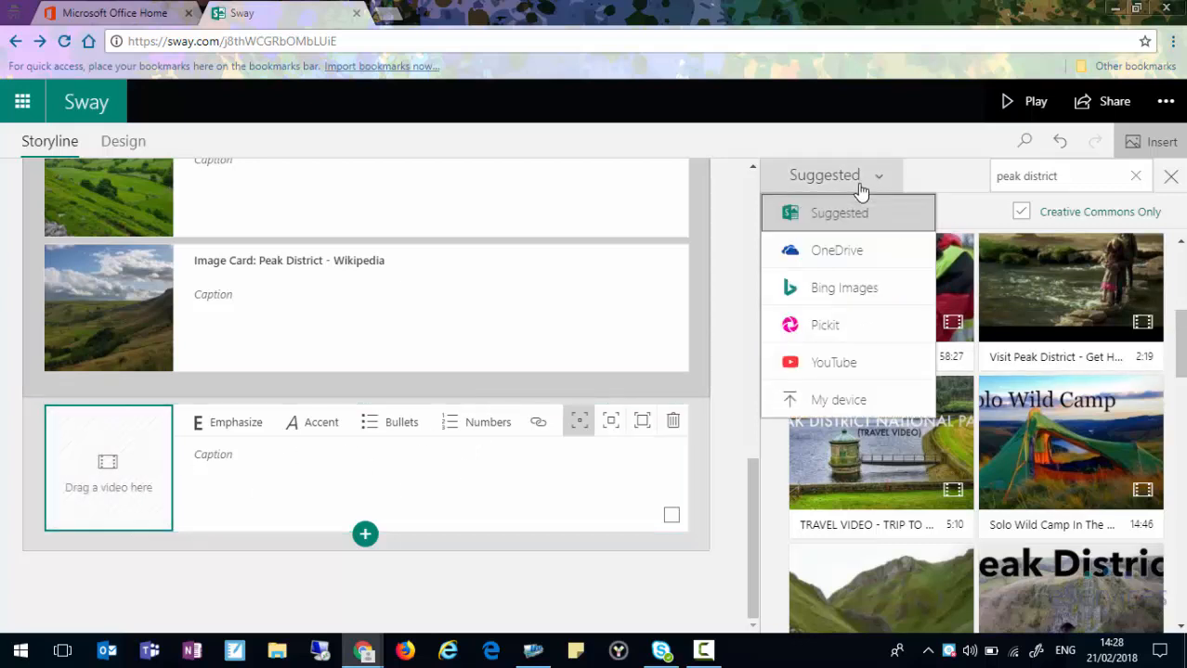
click(834, 374)
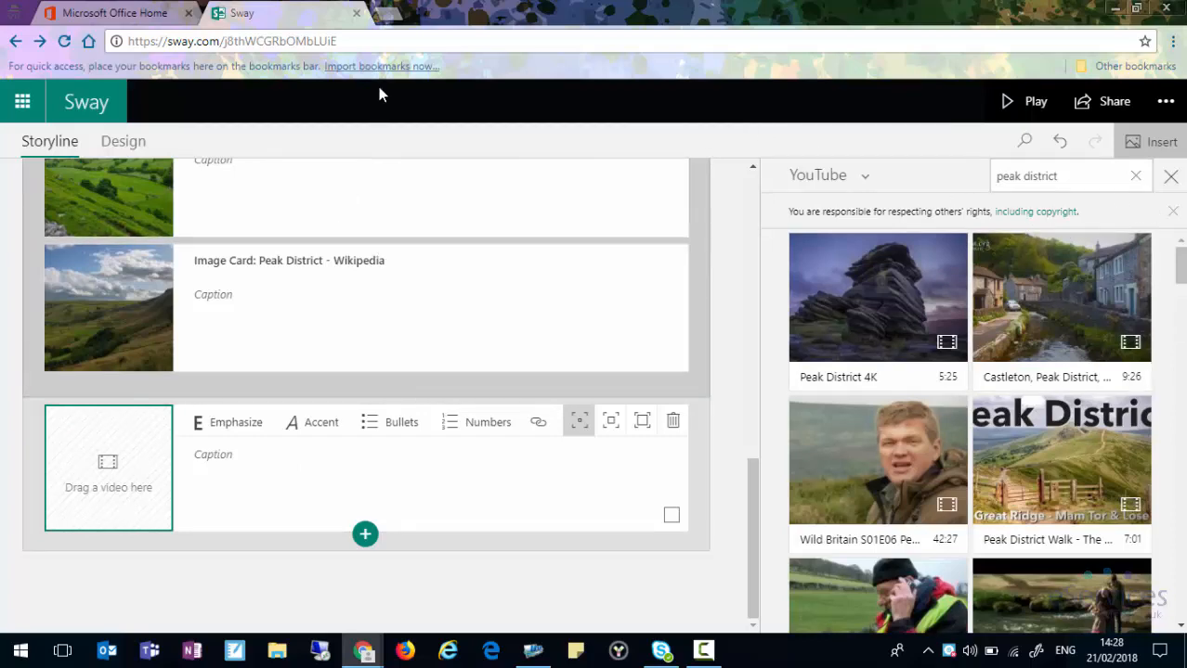
Switch to the YouTube window, copy the embed code of the "Chats Conversations and Collaborative Working in Microsoft Teams" video and return to Sway.
mouse_move(367, 657)
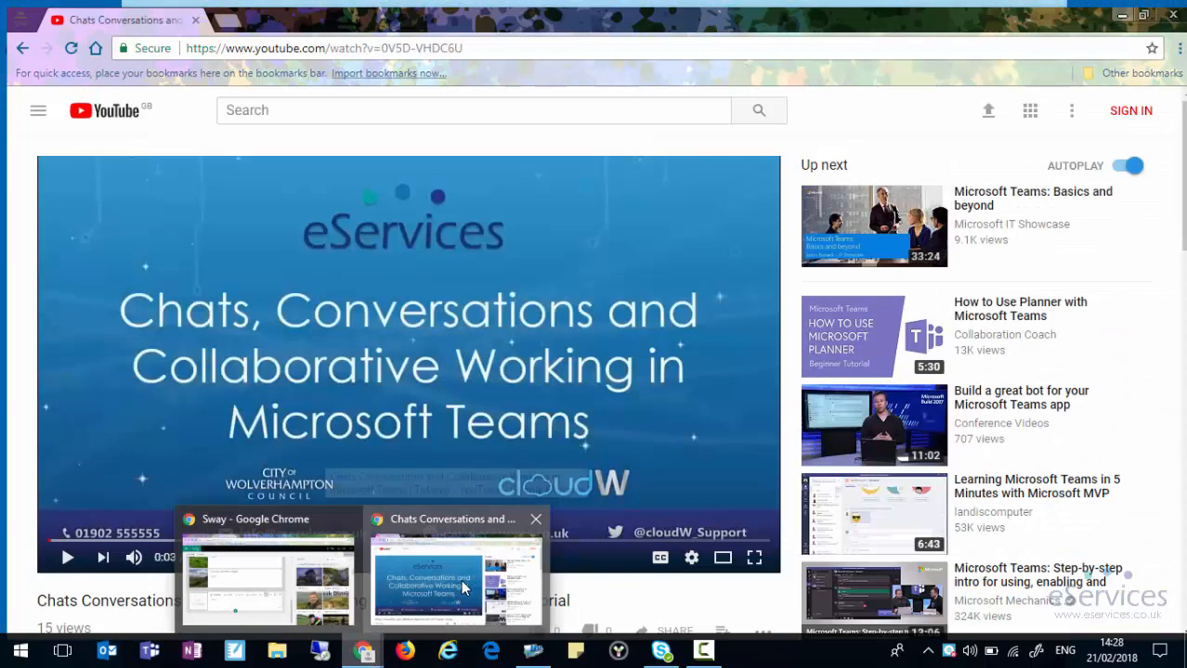
click(473, 582)
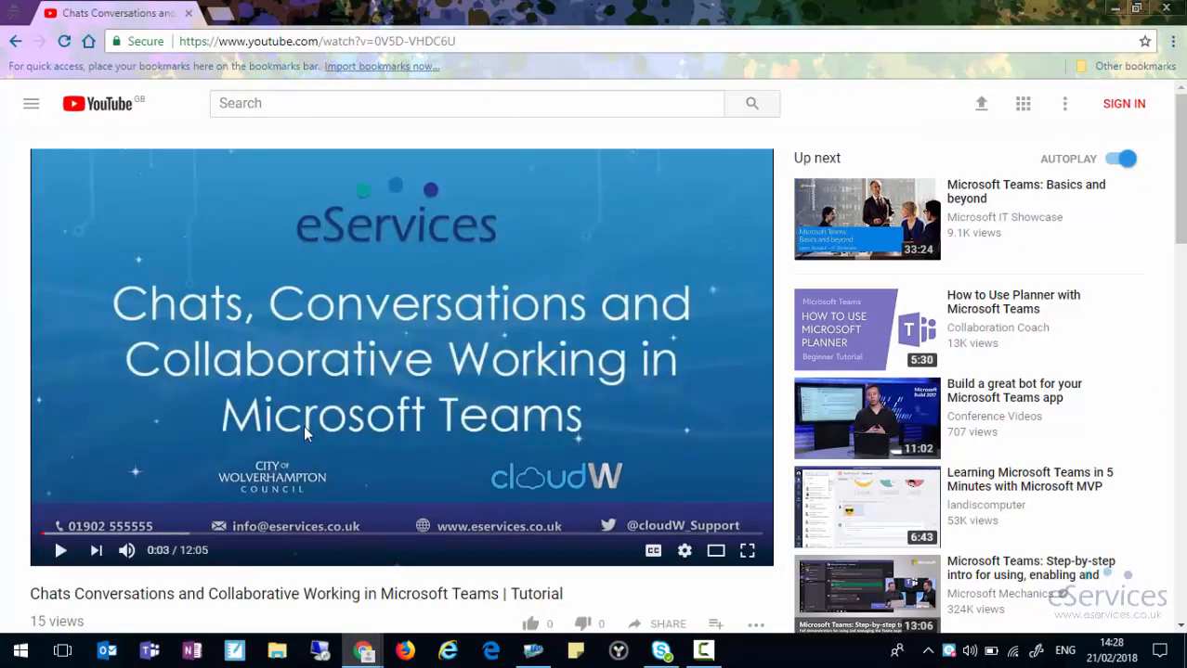
scroll(739, 375, down, 2)
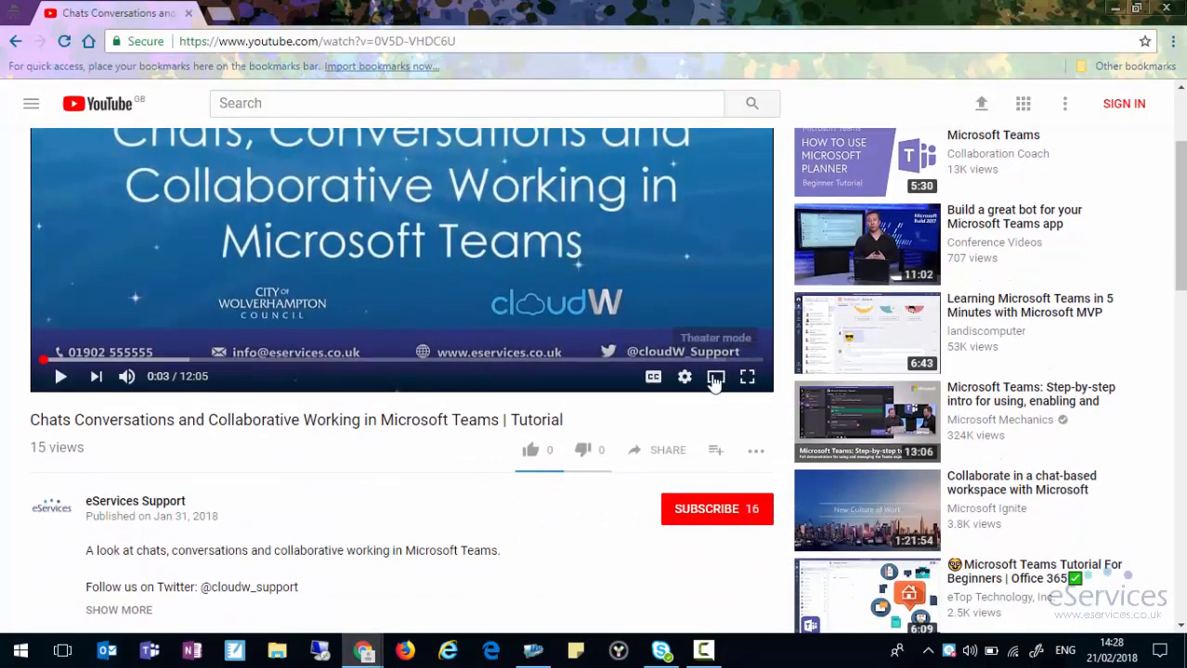
click(660, 460)
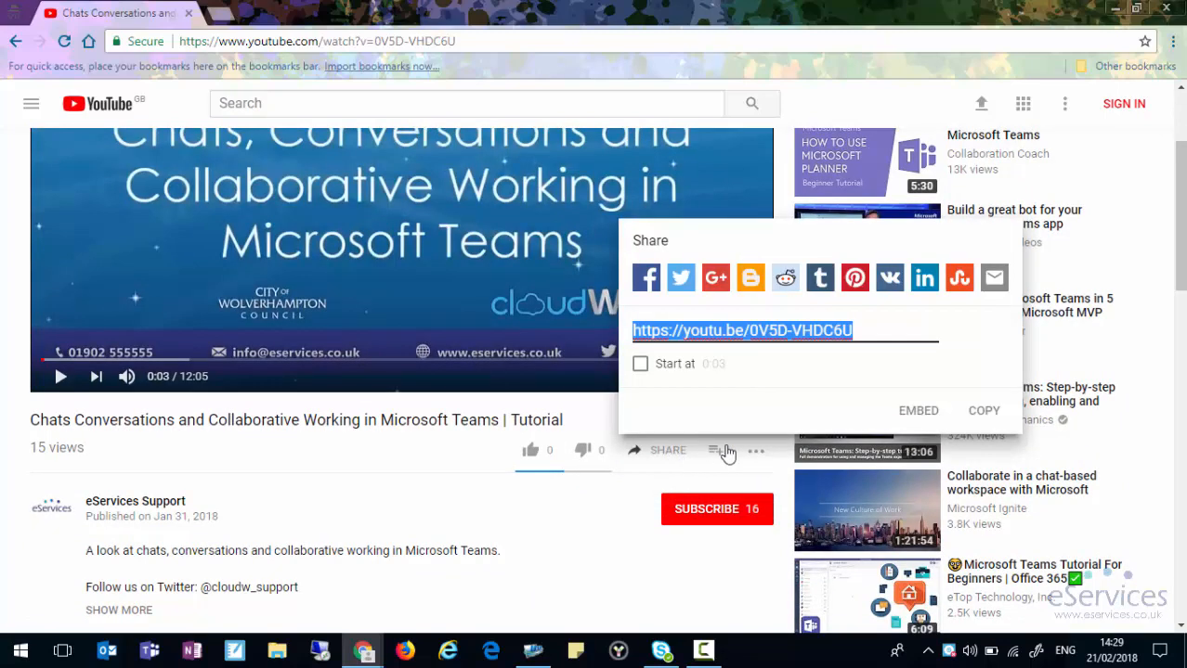
click(919, 412)
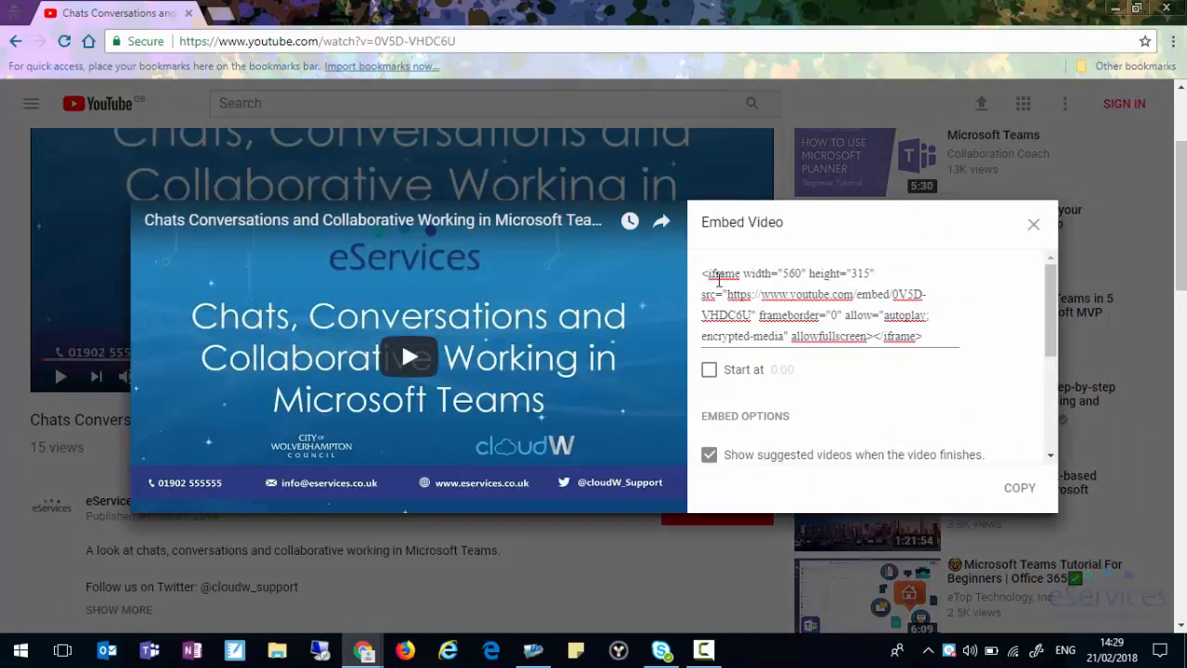
click(1019, 490)
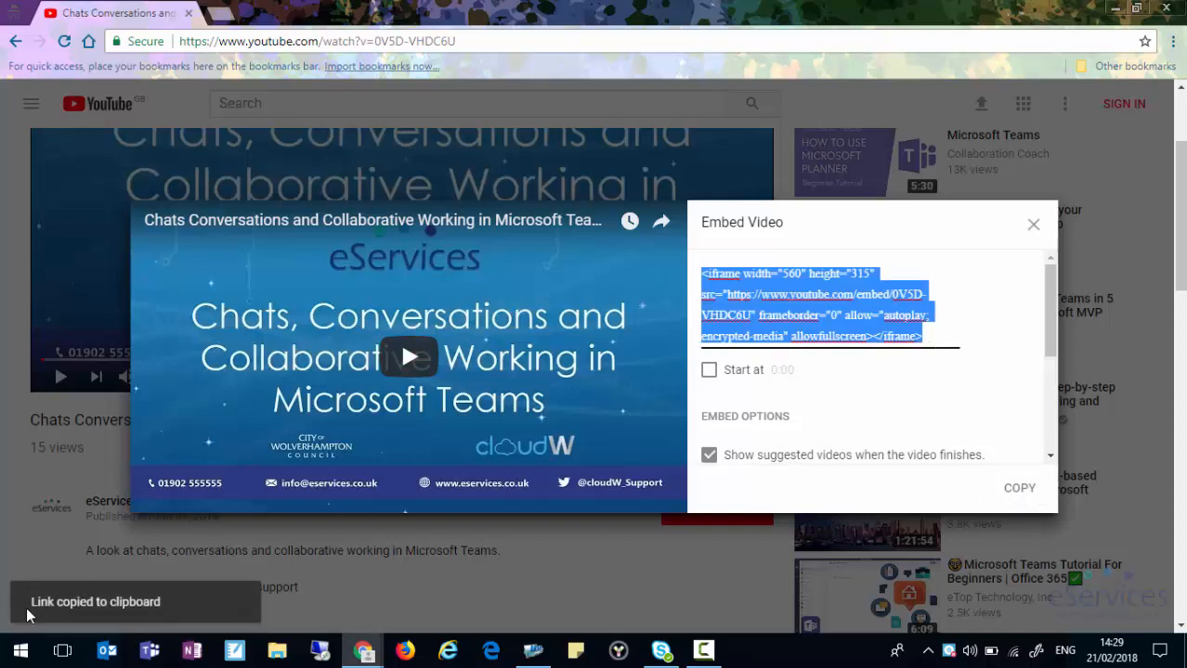
click(1033, 227)
click(1132, 10)
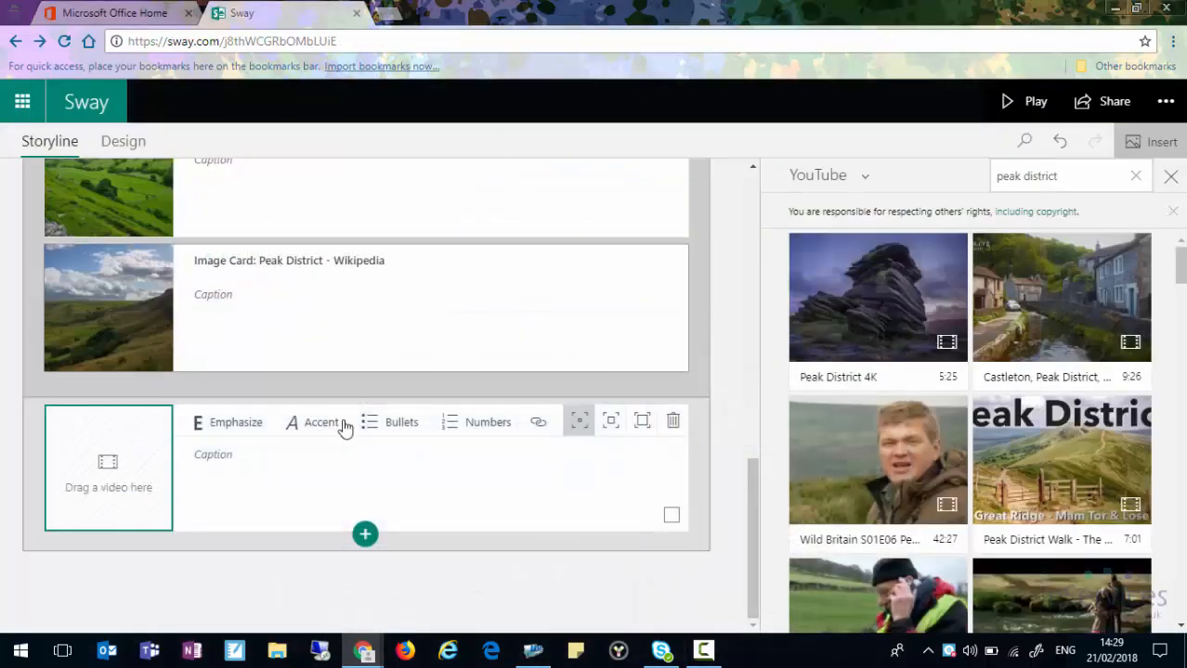
Paste the copied YouTube embed code into a new Embed card at the end of the storyline and delete the empty Video card.
click(366, 536)
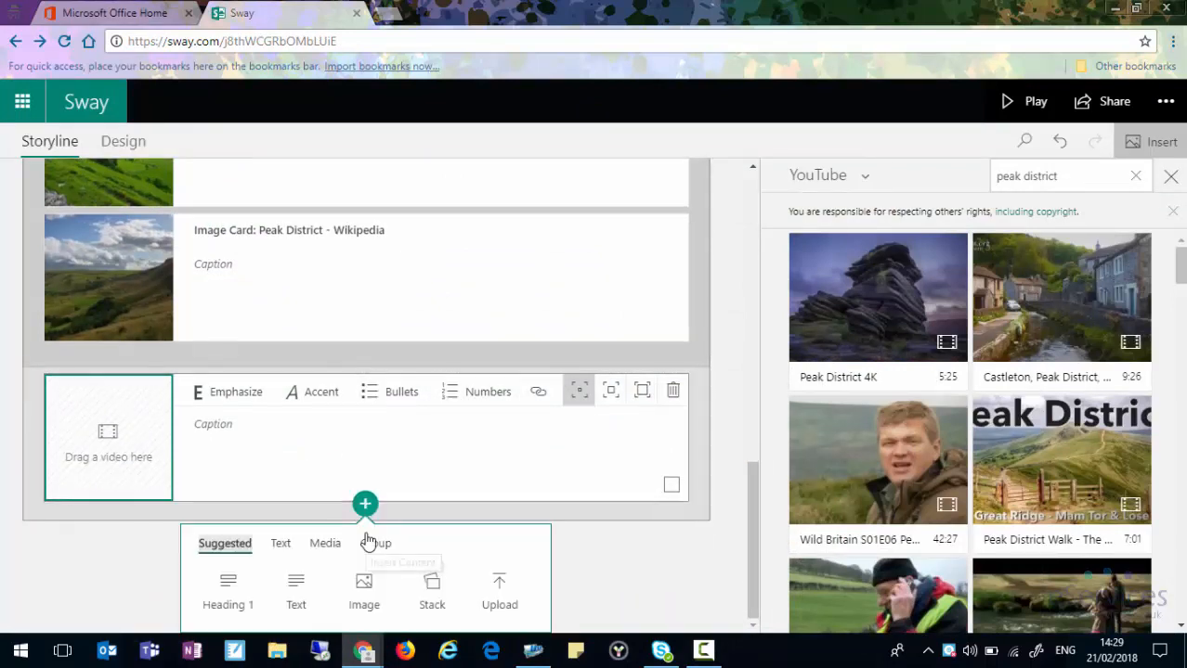
click(325, 547)
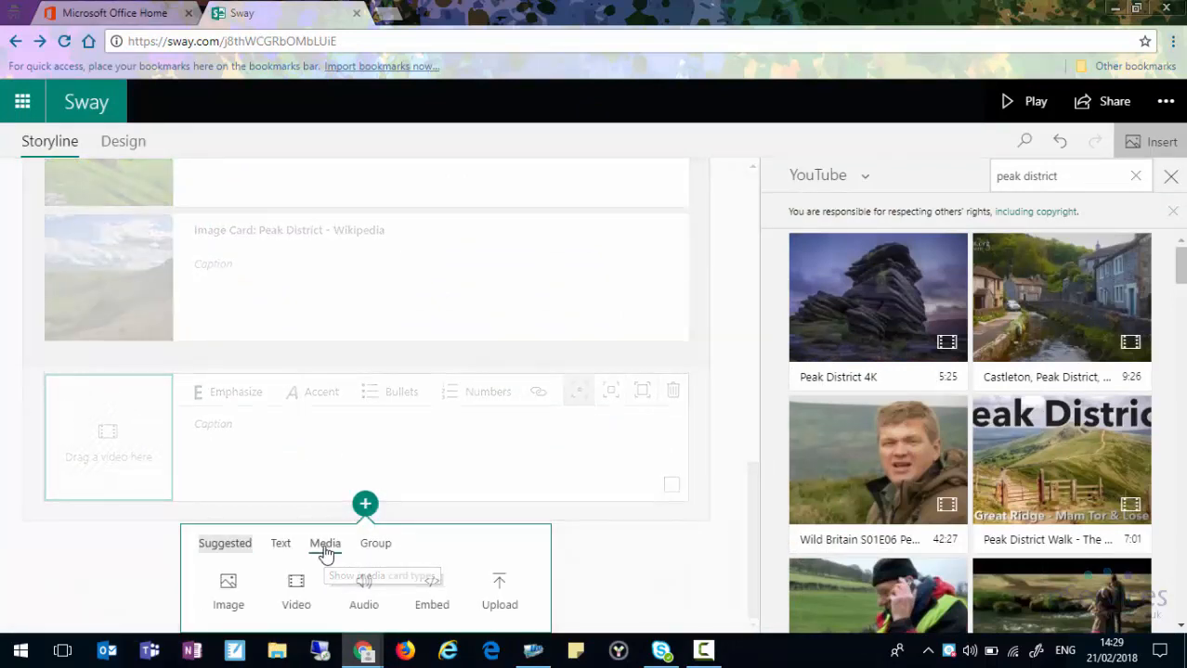
click(429, 597)
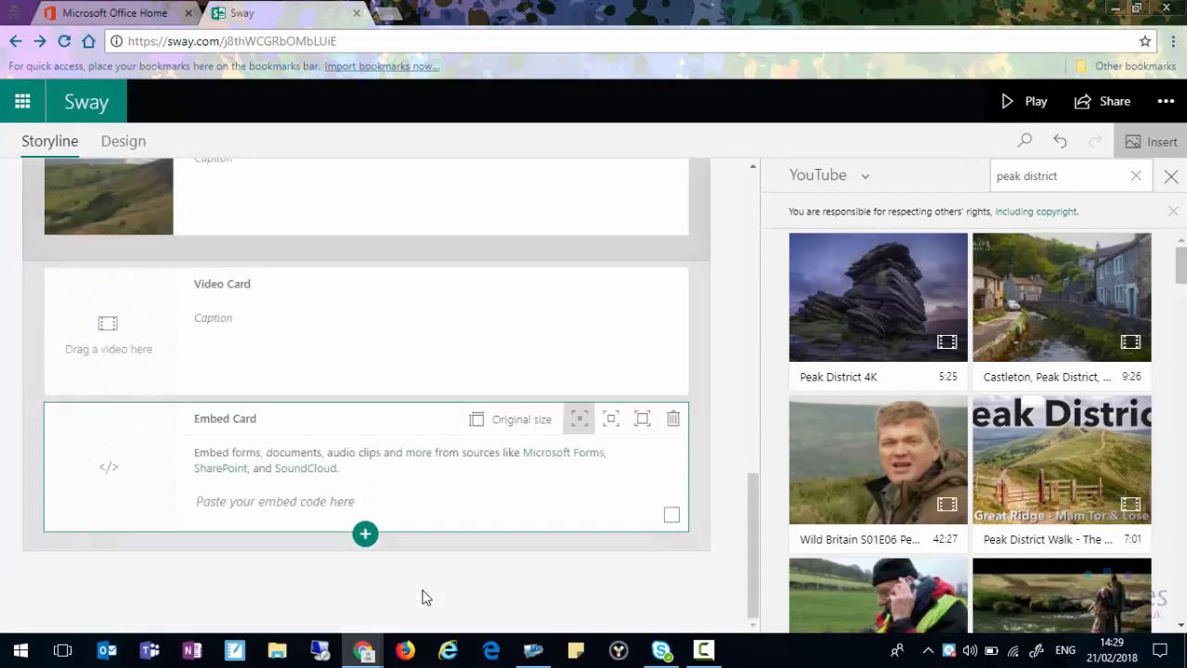
click(211, 507)
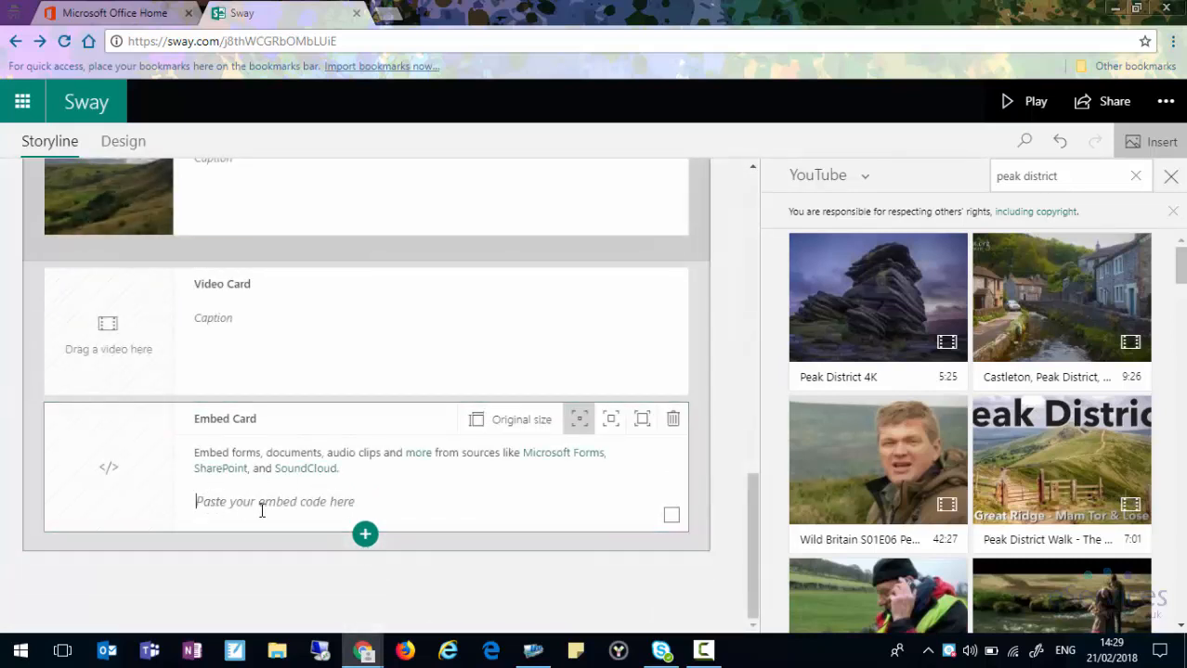
key(ctrl+v)
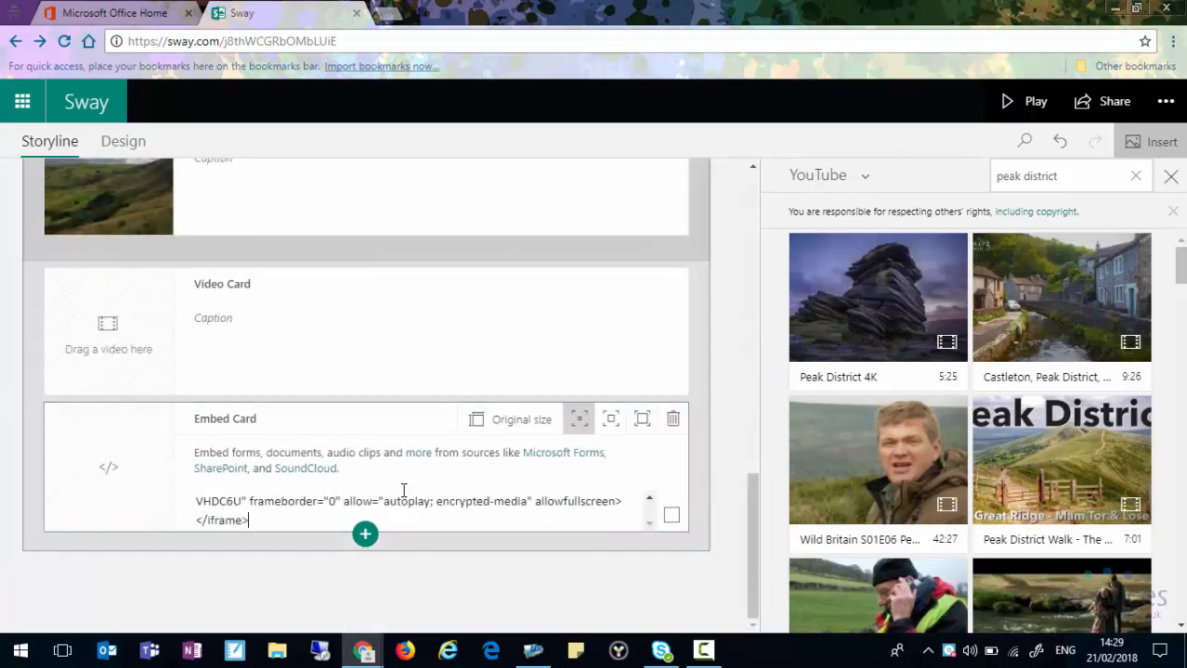
click(670, 286)
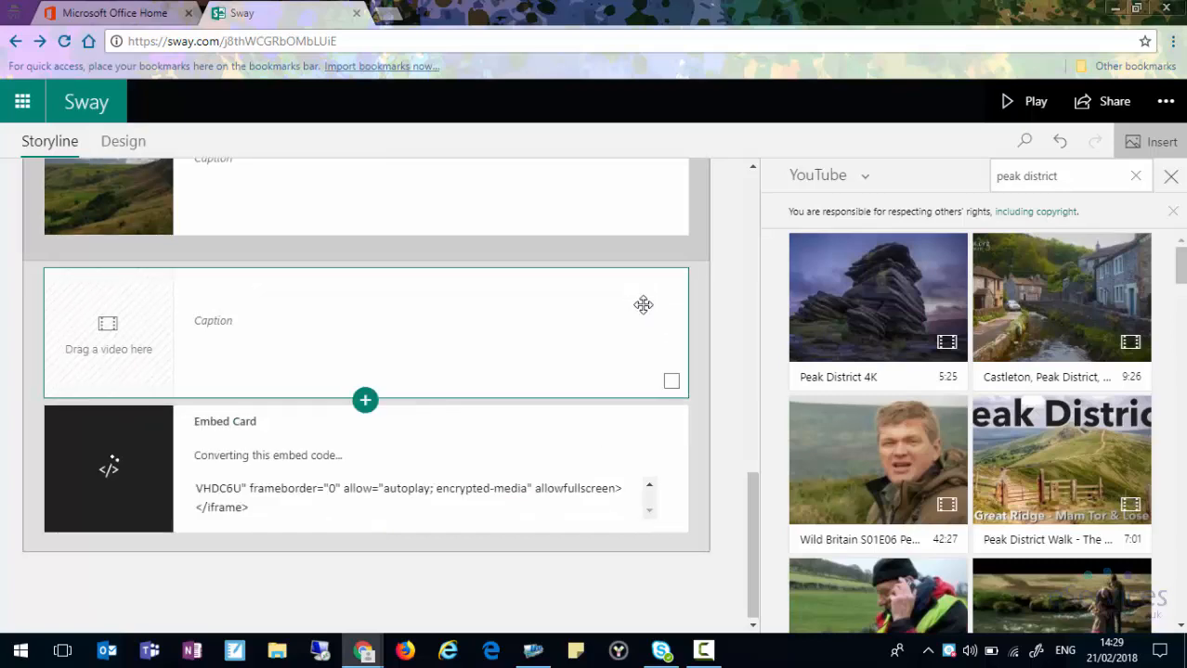
click(673, 285)
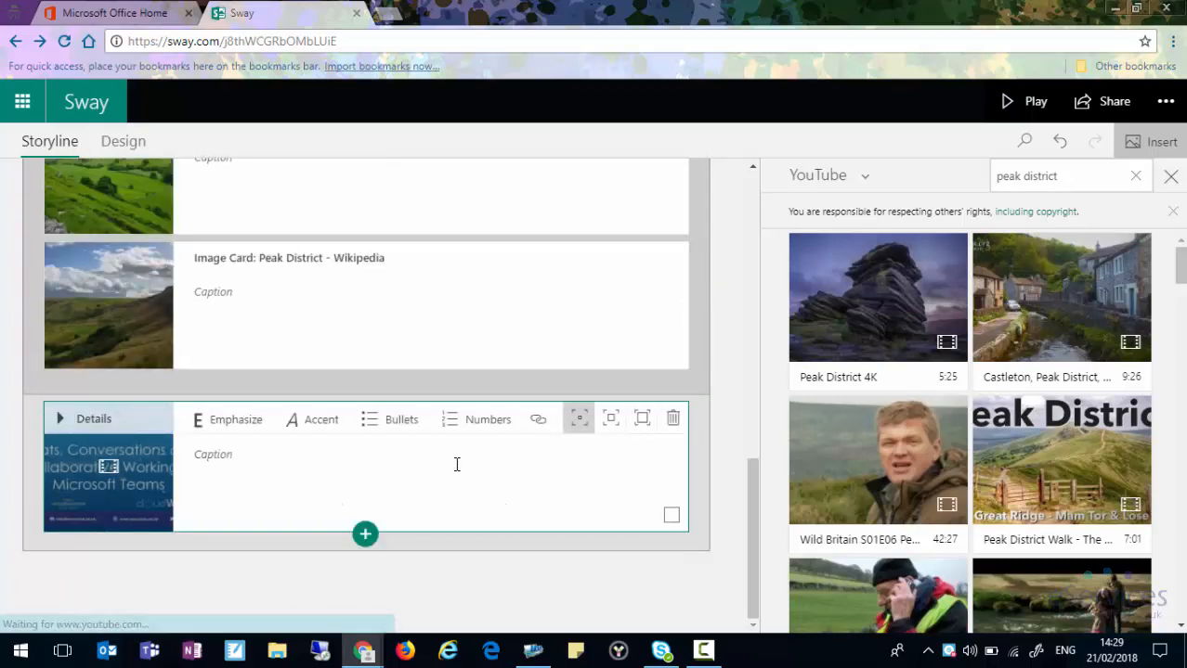
Play the Sway through to the embedded Microsoft Teams video, start and pause the video, and return to the storyline.
click(1014, 101)
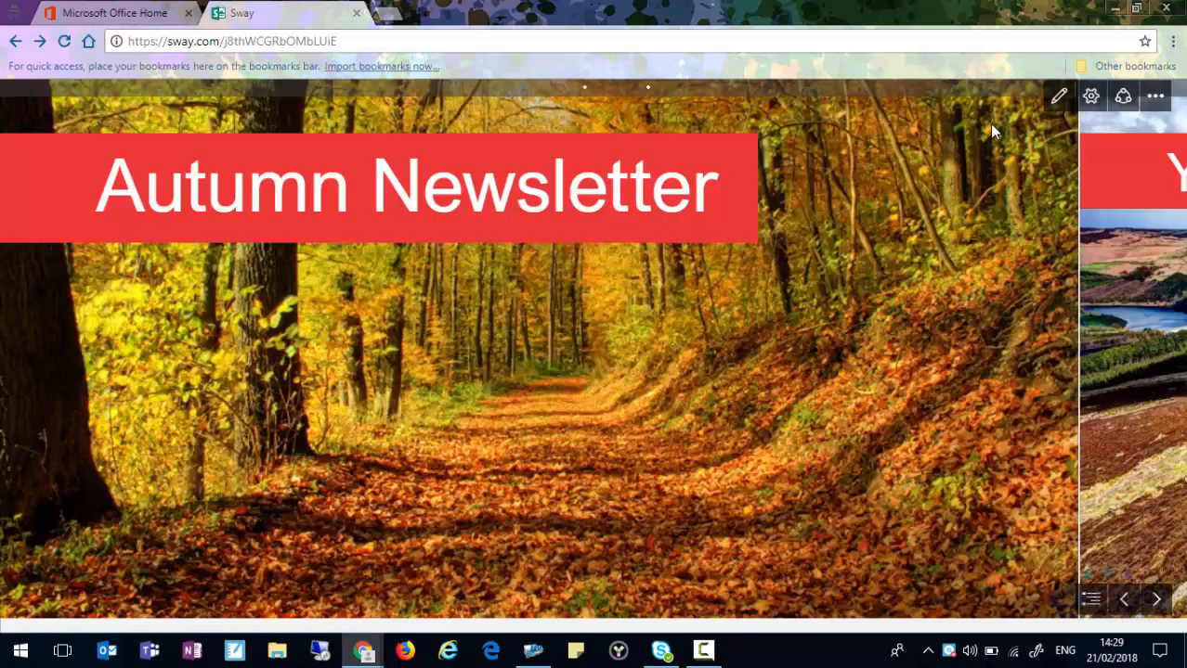
click(1156, 599)
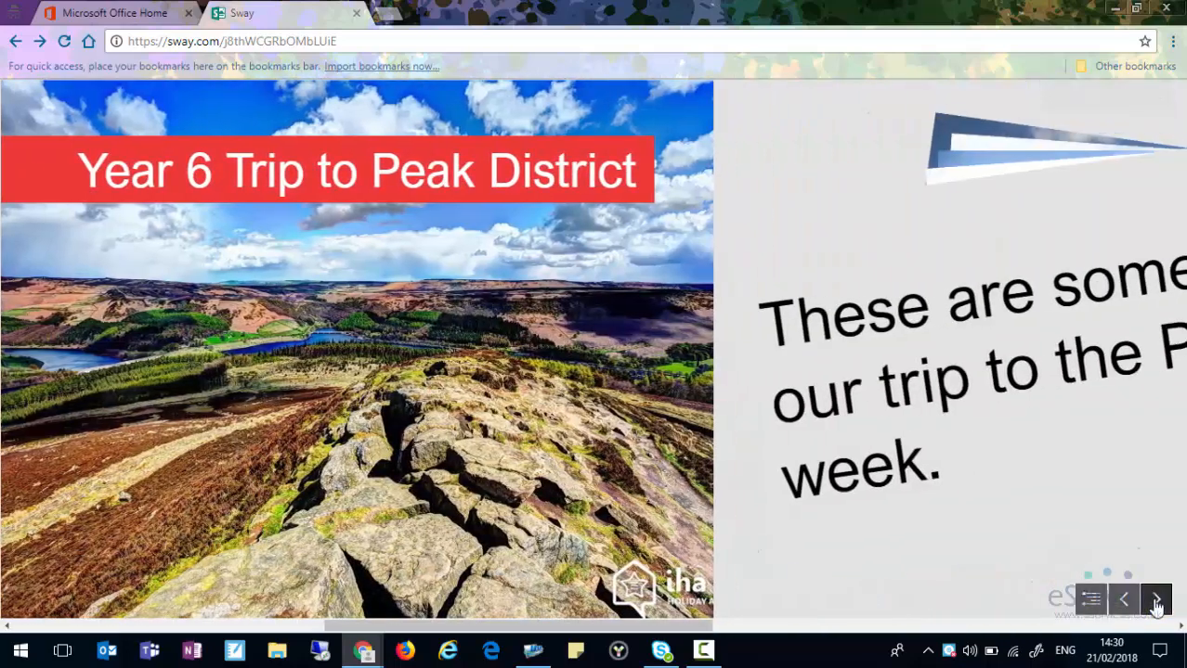
click(1155, 600)
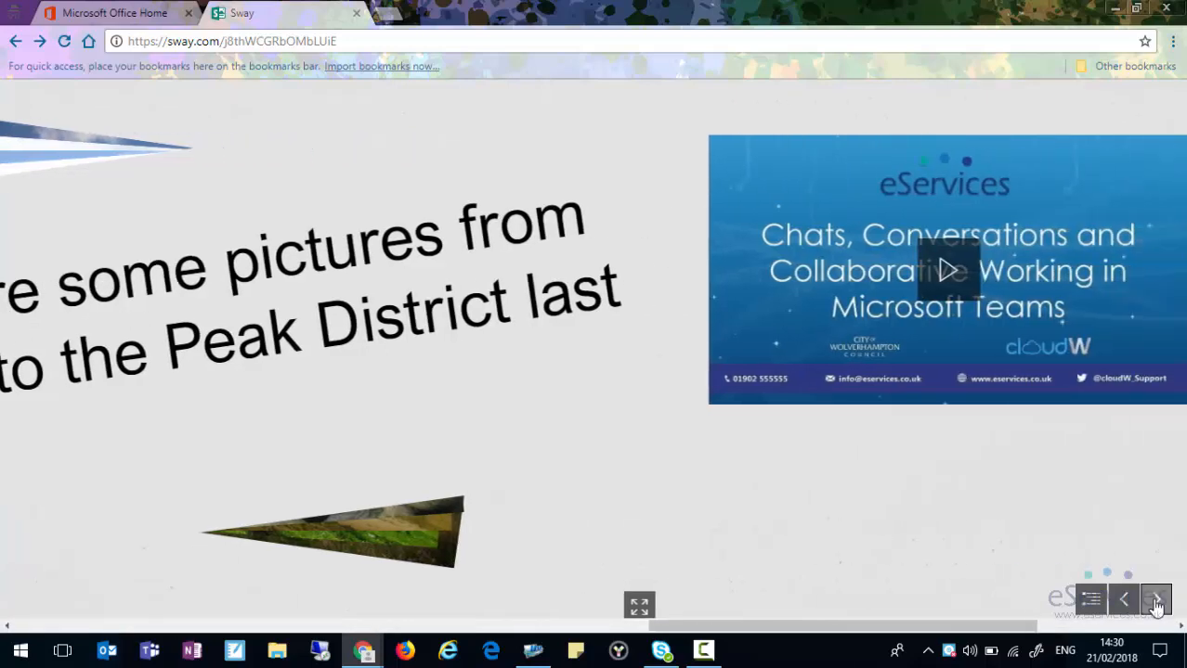
click(1156, 601)
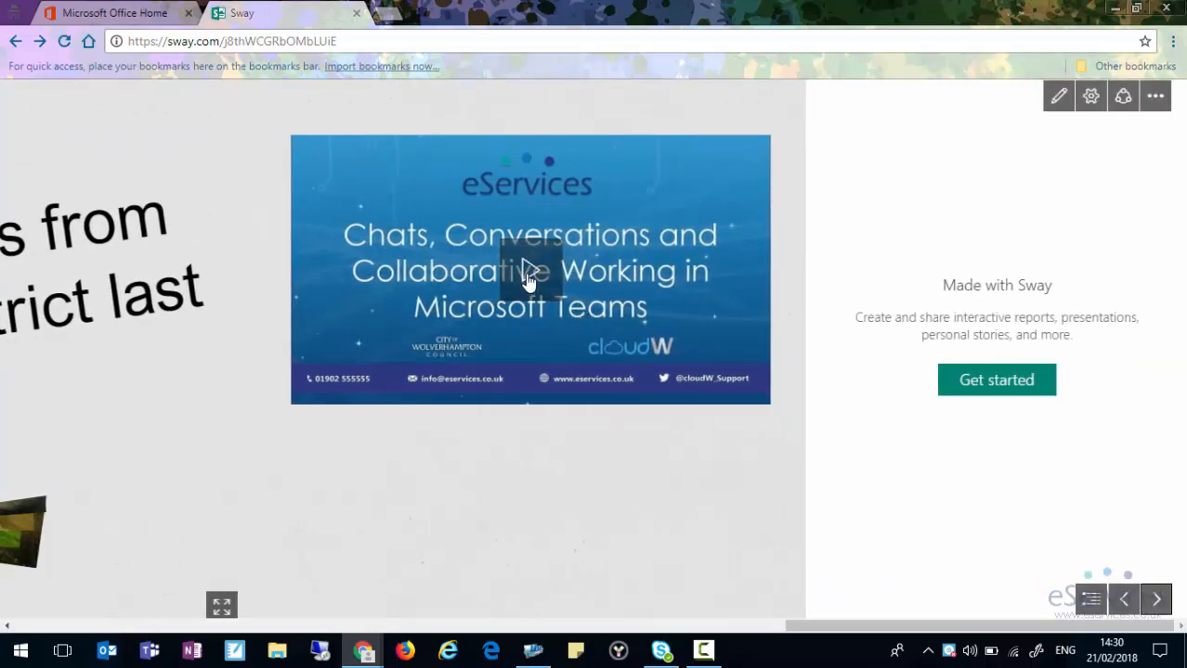
click(527, 278)
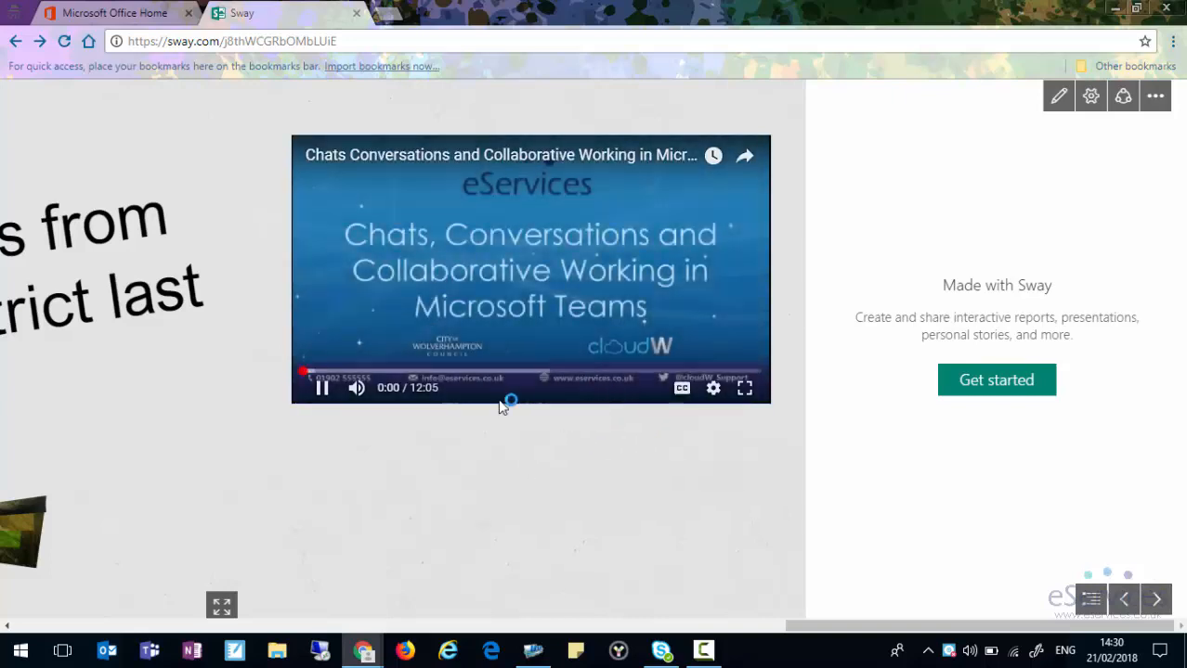
click(322, 390)
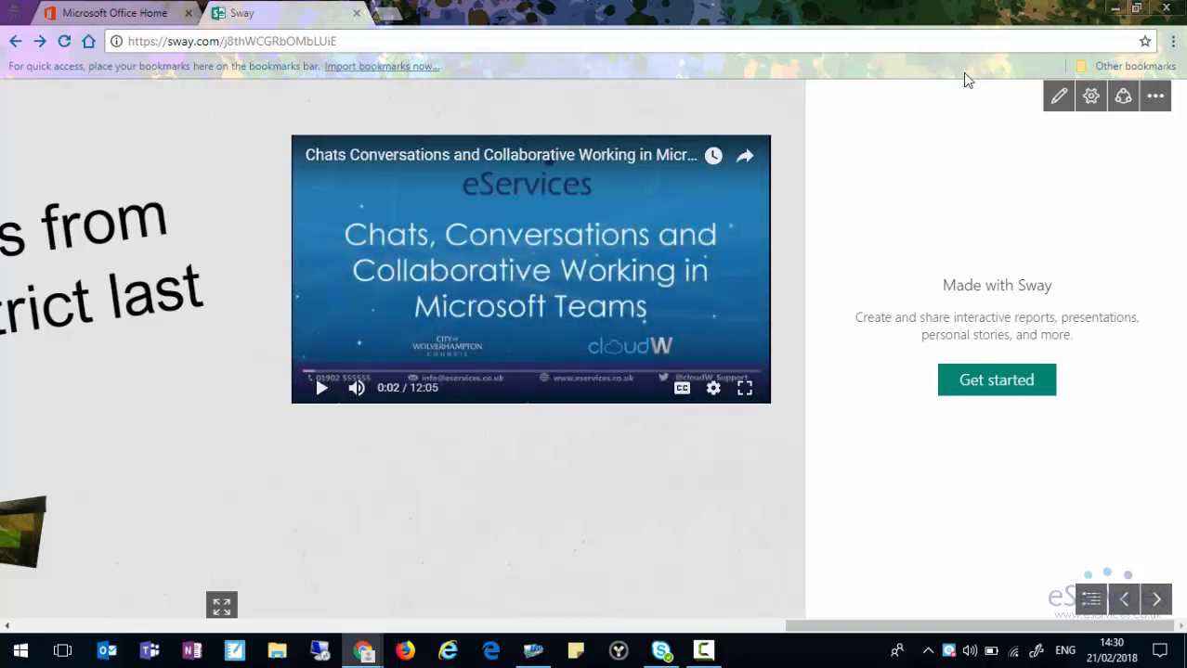
click(1058, 96)
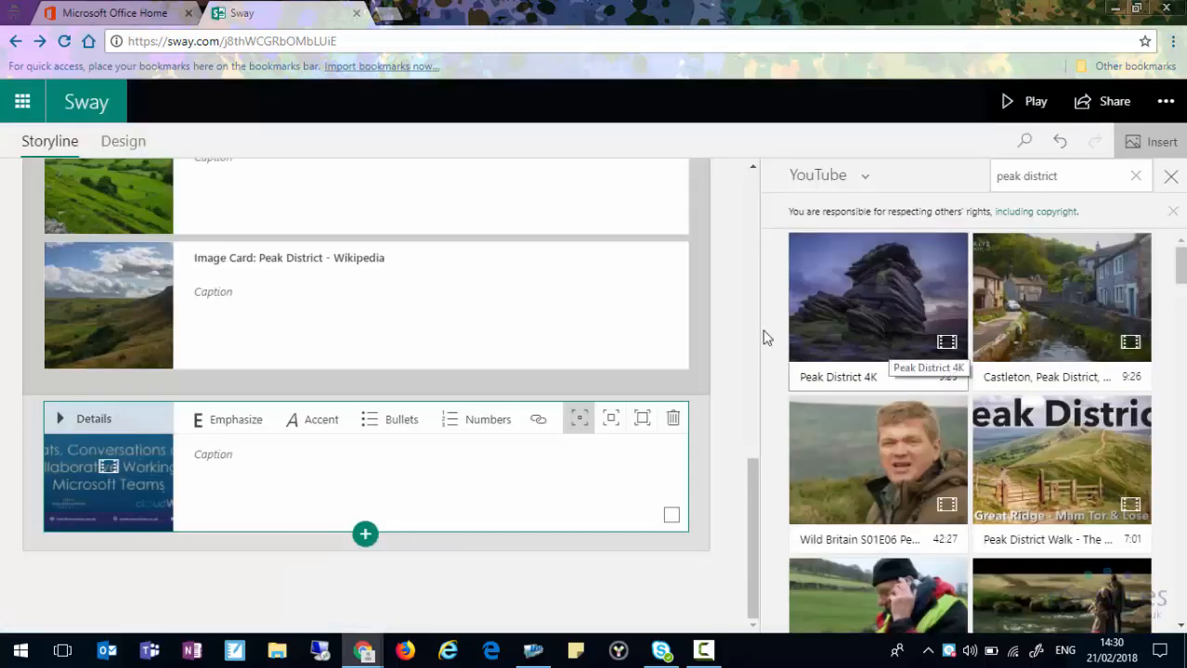
click(365, 534)
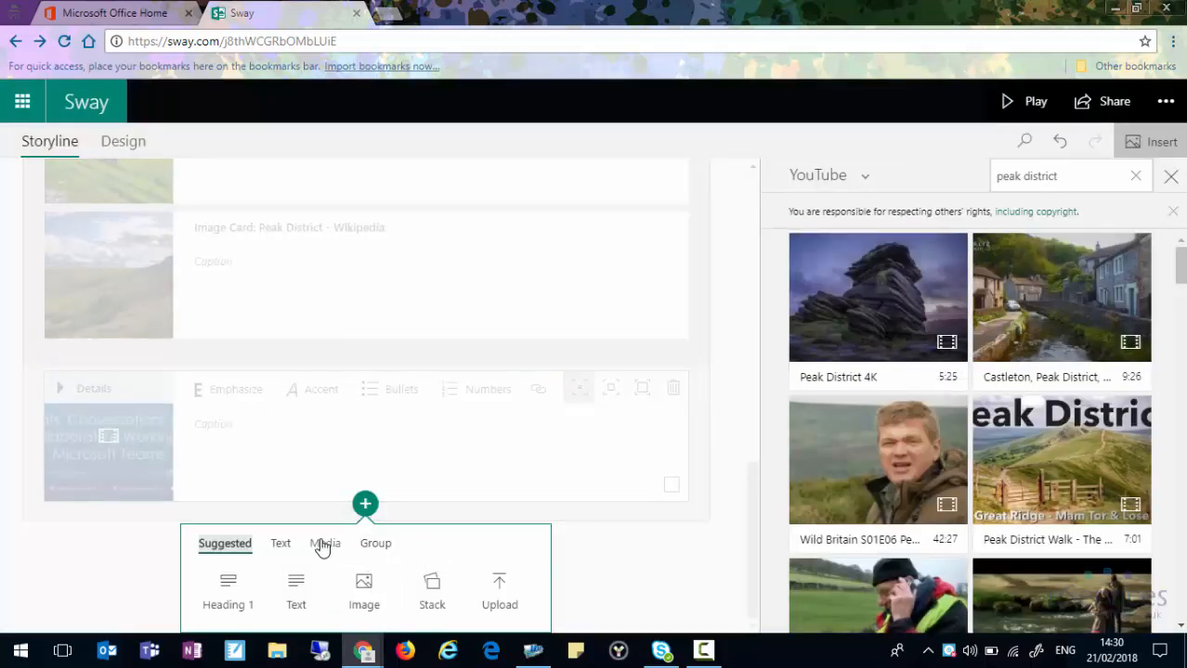
click(322, 546)
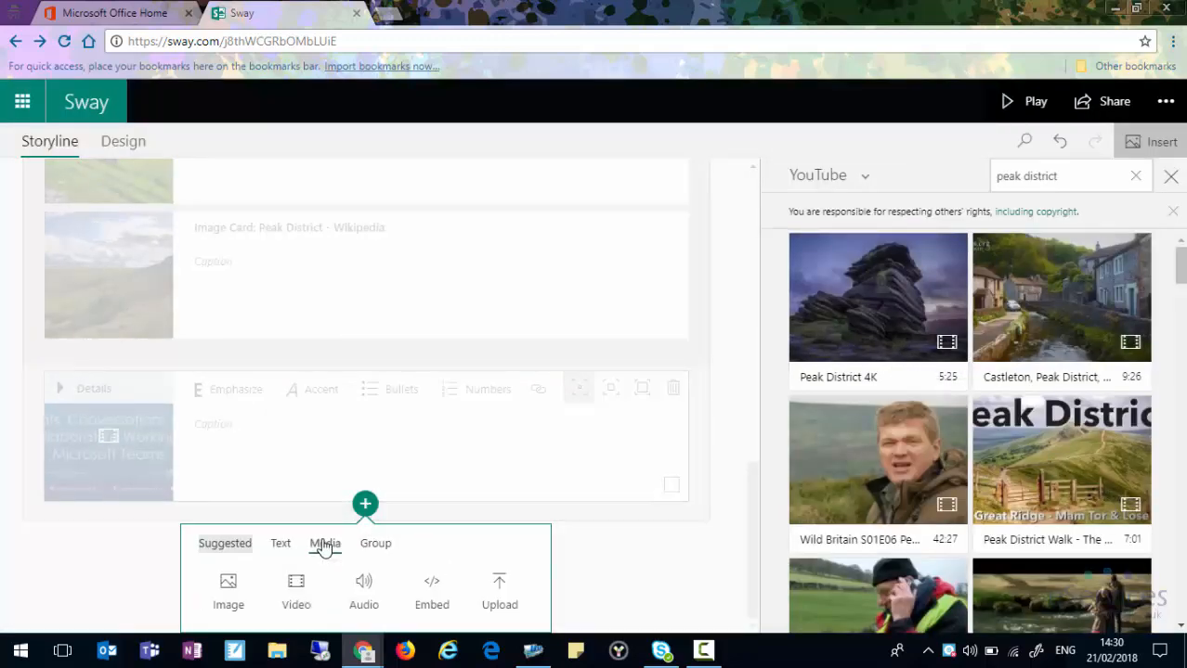
click(432, 589)
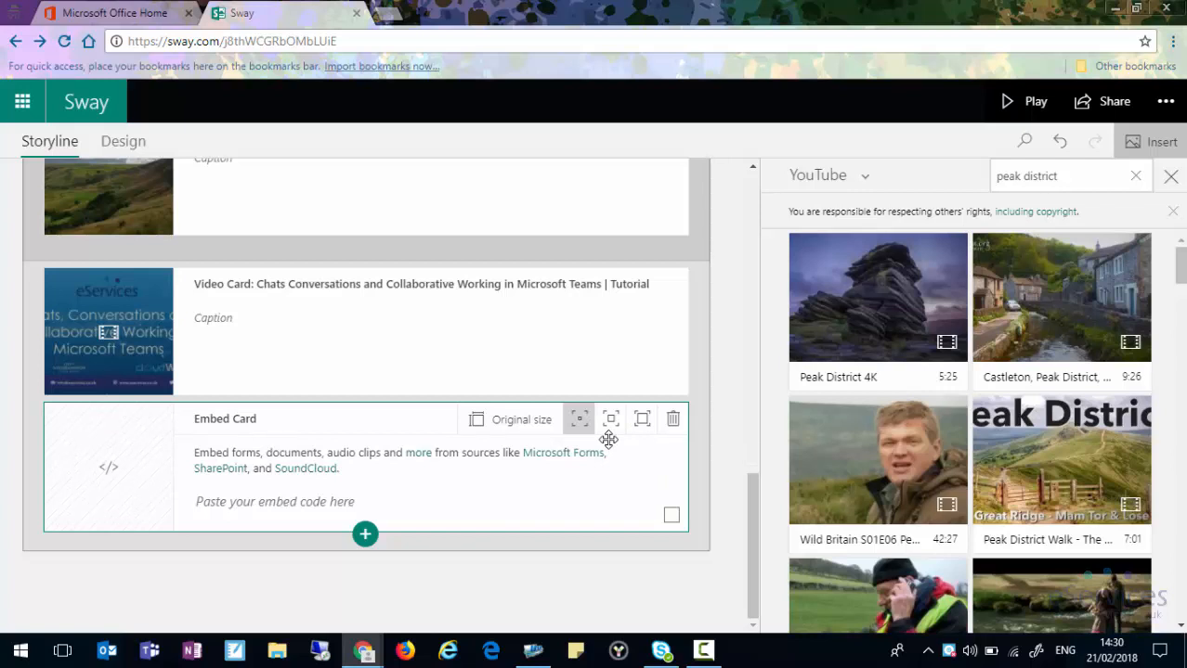
click(674, 419)
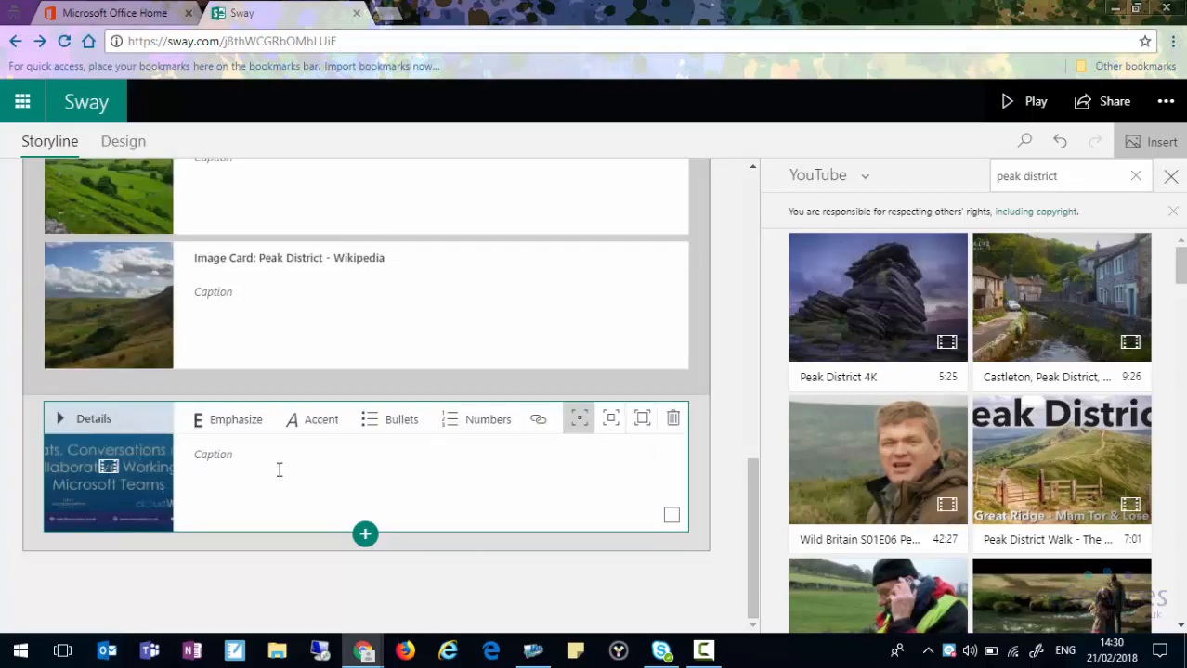
Set the Microsoft Teams video card below the Stack group to the strongest emphasis level.
scroll(453, 452, up, 8)
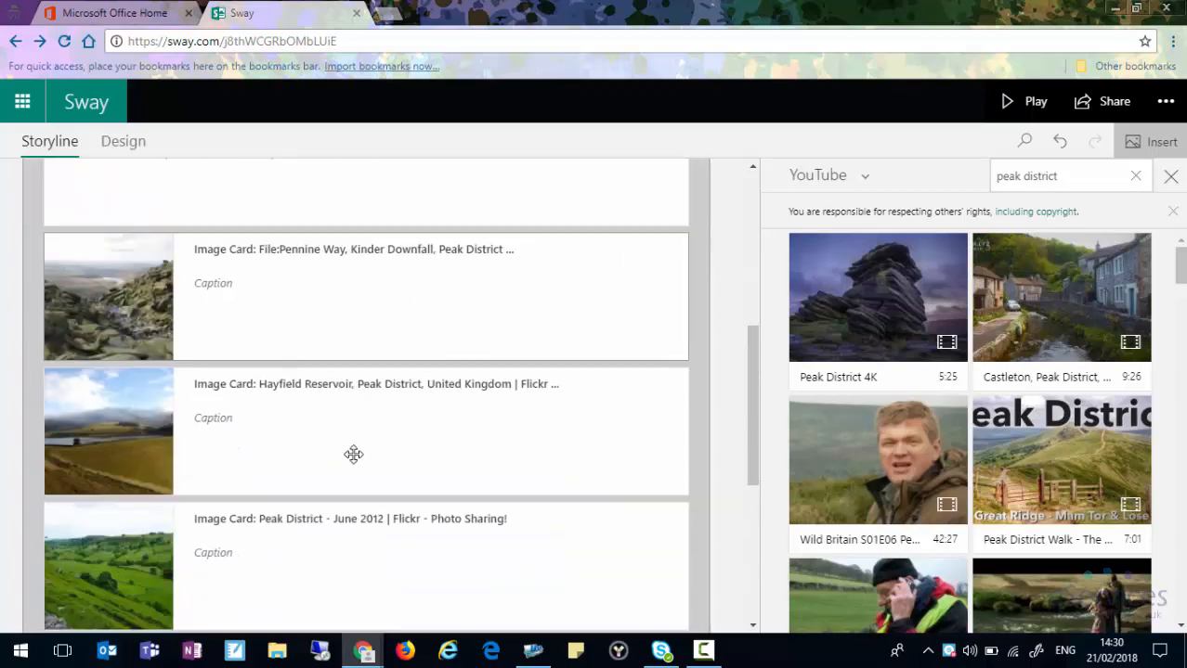
scroll(353, 454, down, 10)
scroll(241, 408, up, 10)
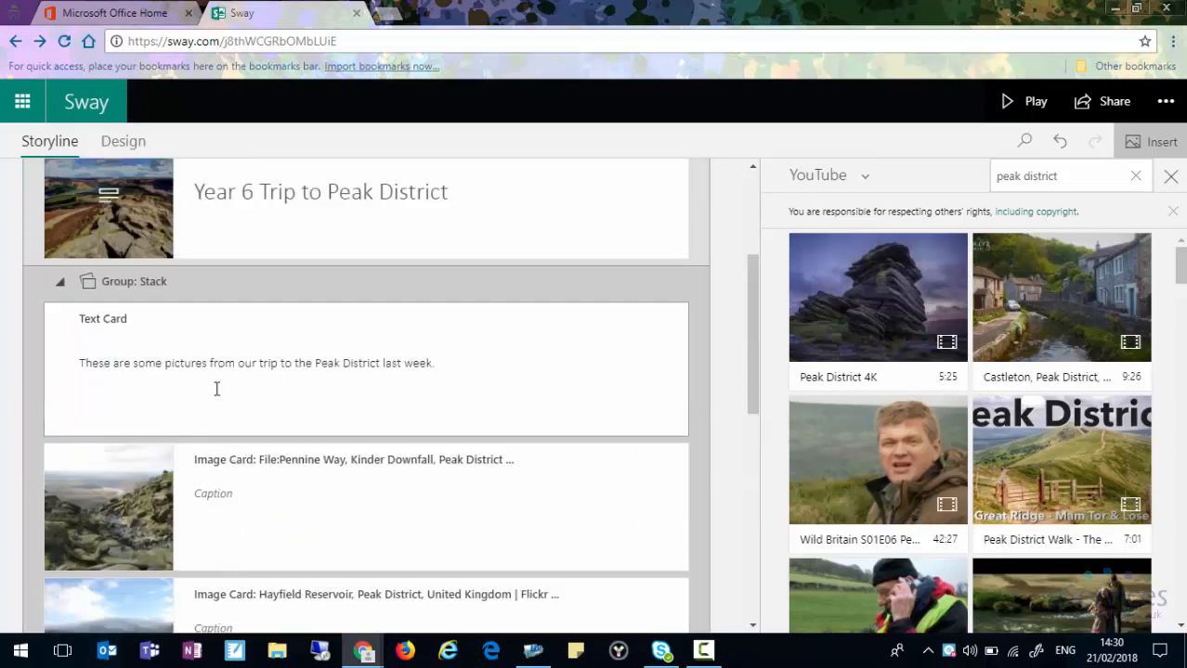
scroll(310, 433, down, 10)
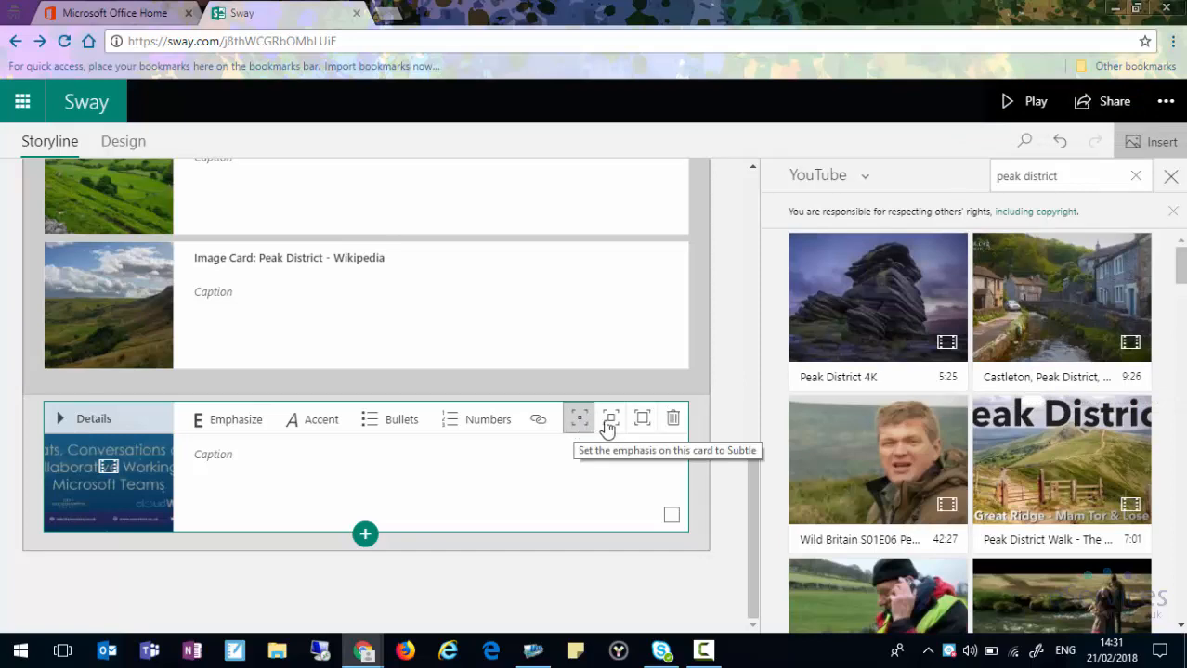
click(641, 419)
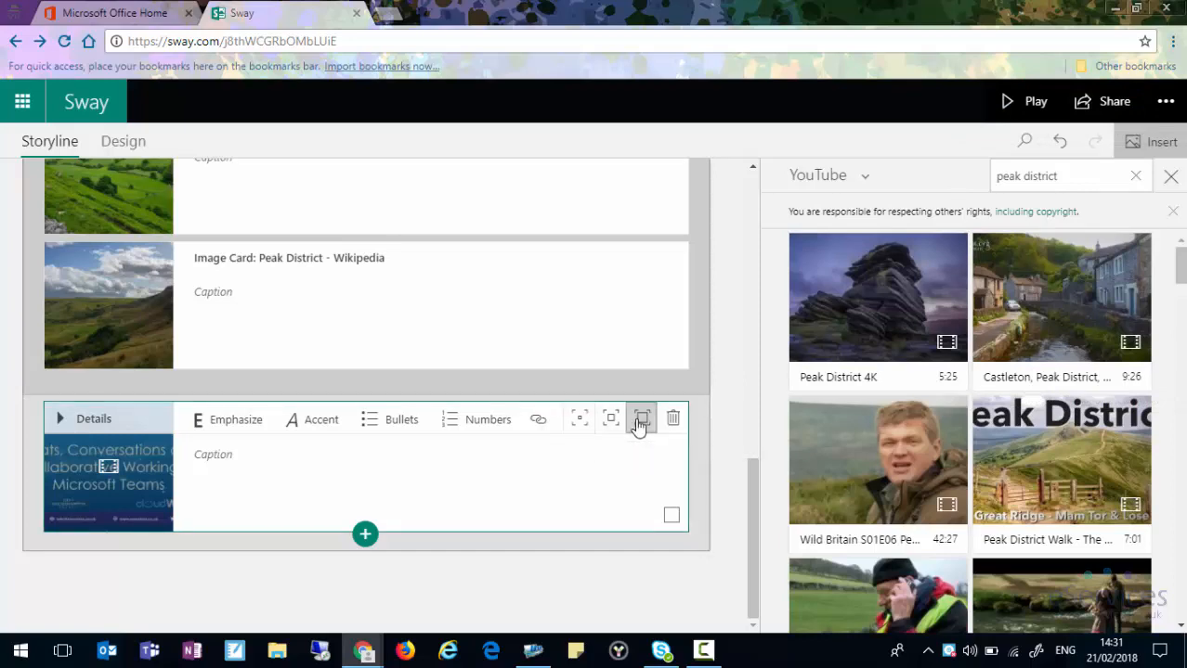
Play the Sway through to the end to check the emphasized video and return to the storyline.
click(1026, 103)
click(1159, 597)
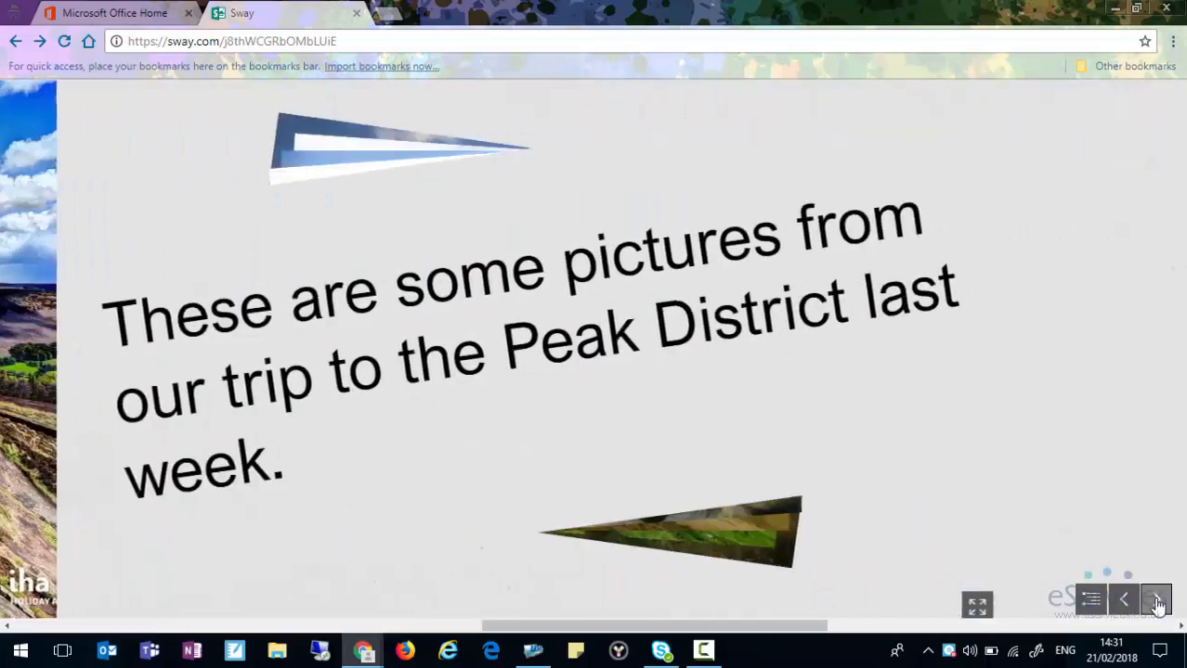
click(1159, 600)
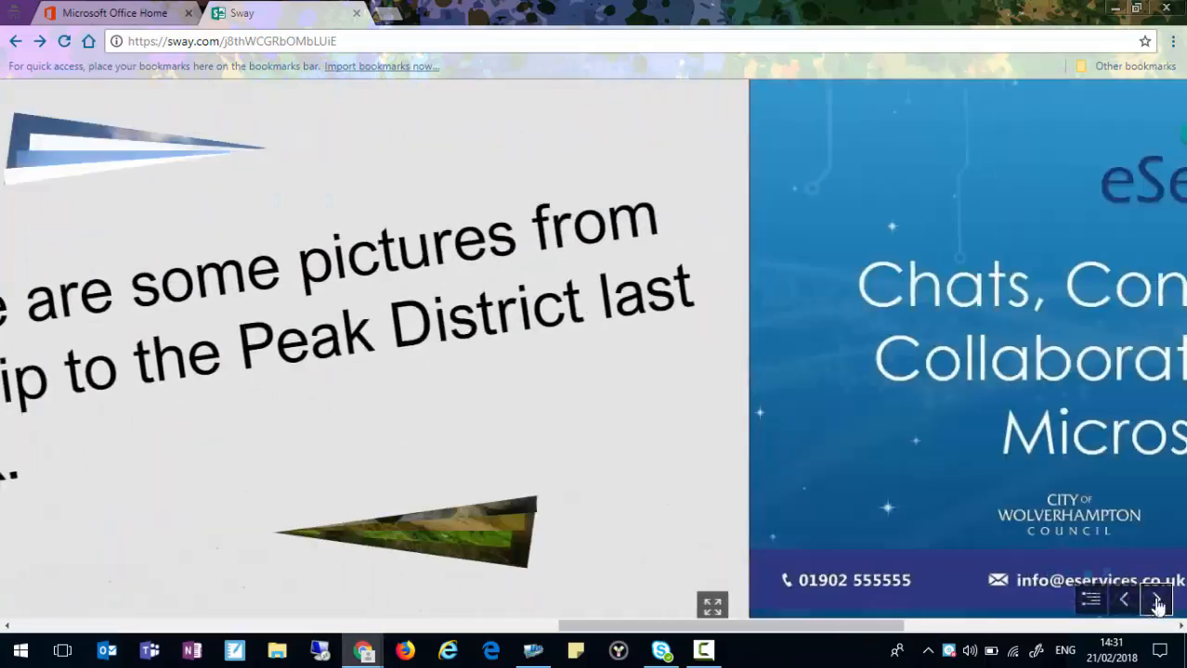
click(1159, 599)
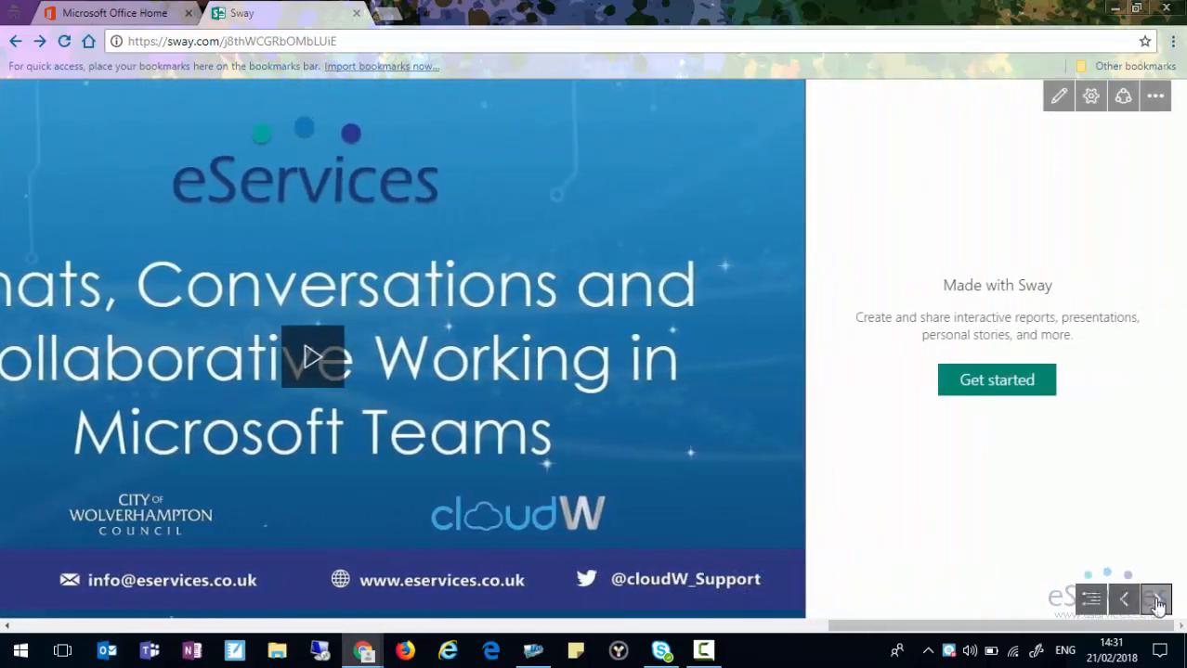
click(1059, 97)
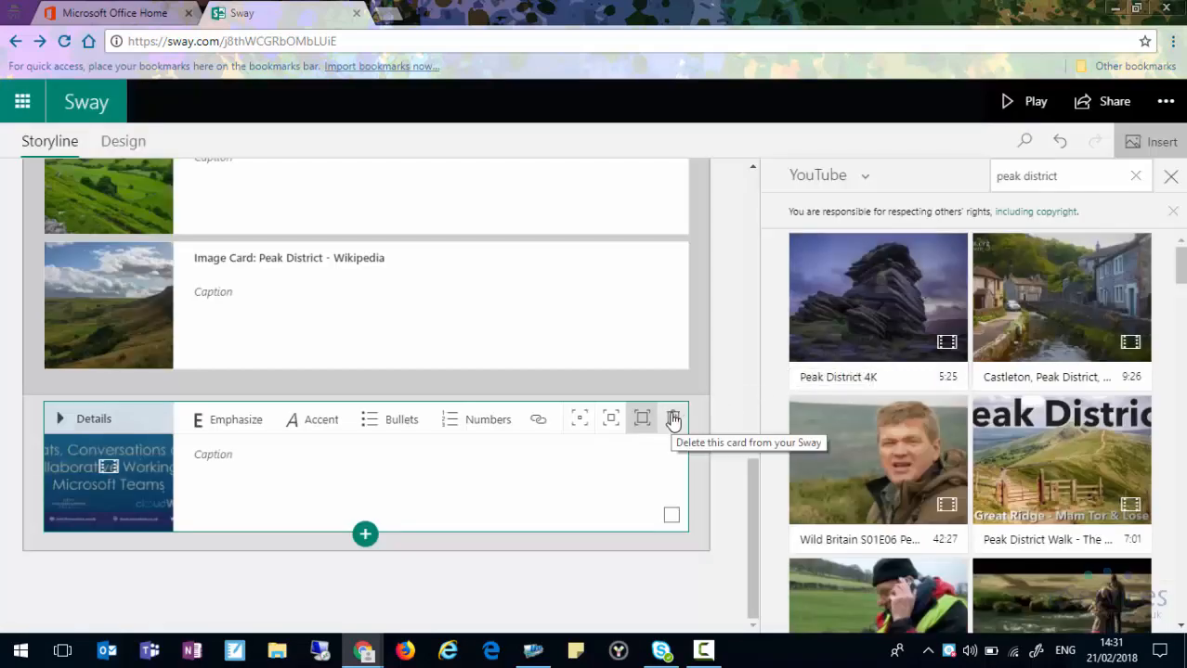
Delete the Microsoft Teams video card below the Stack group and close the YouTube media suggestions.
click(673, 420)
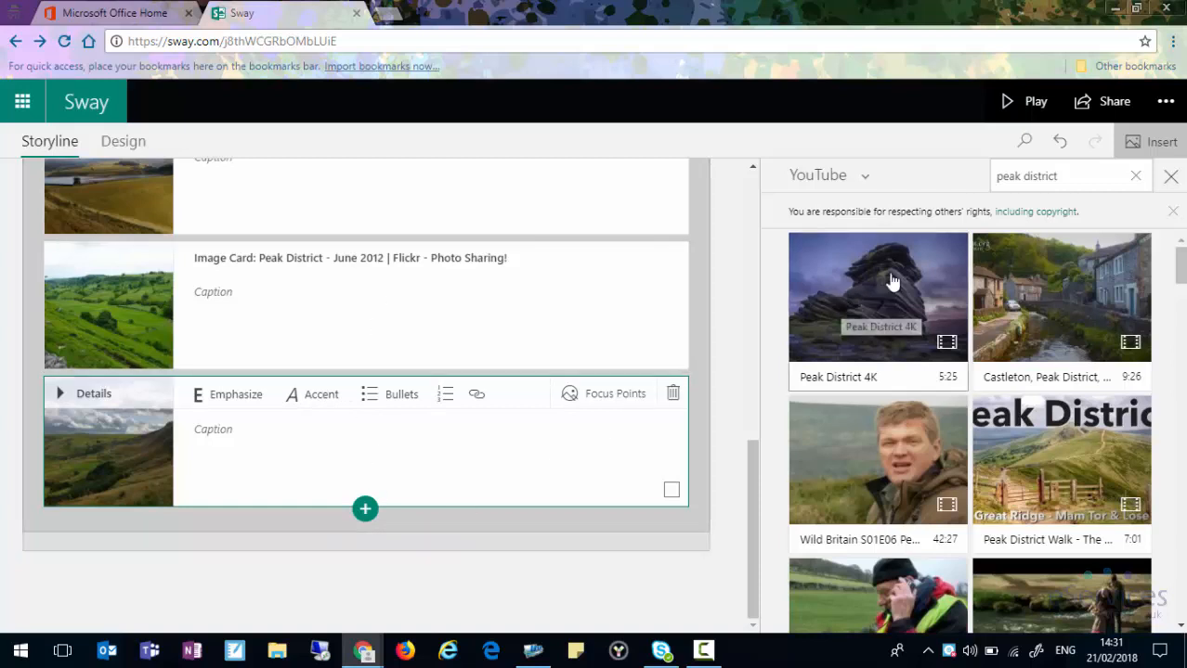
click(1170, 175)
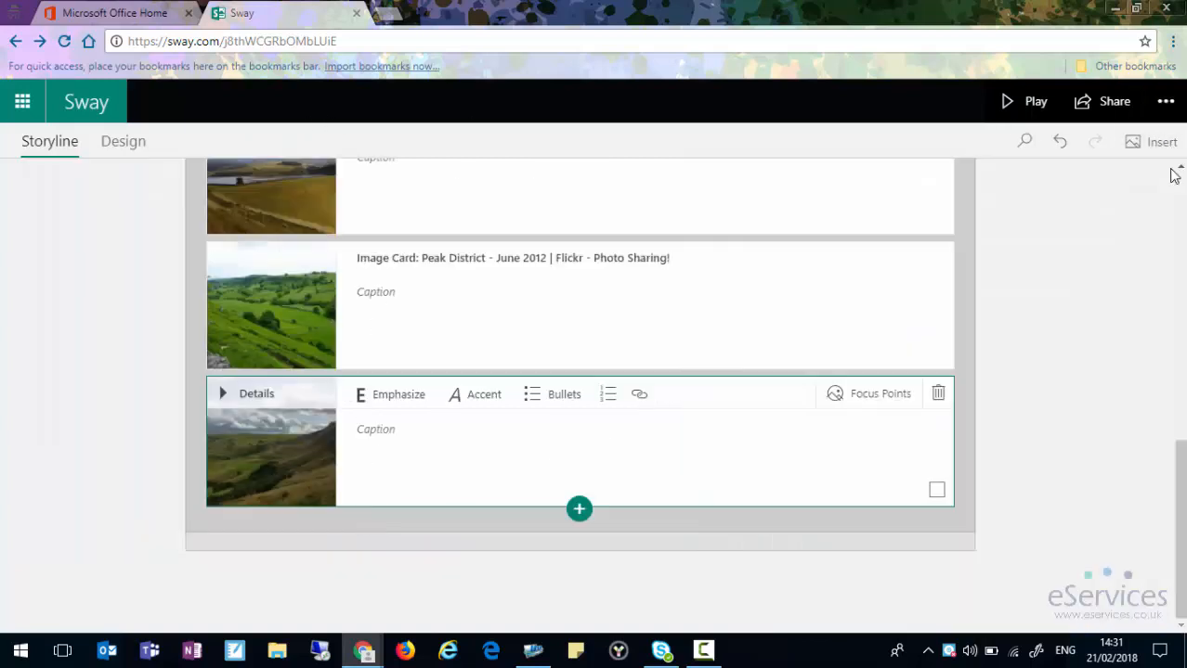
Switch to the design preview and review the newsletter from its title page to the Year 6 trip heading.
click(110, 143)
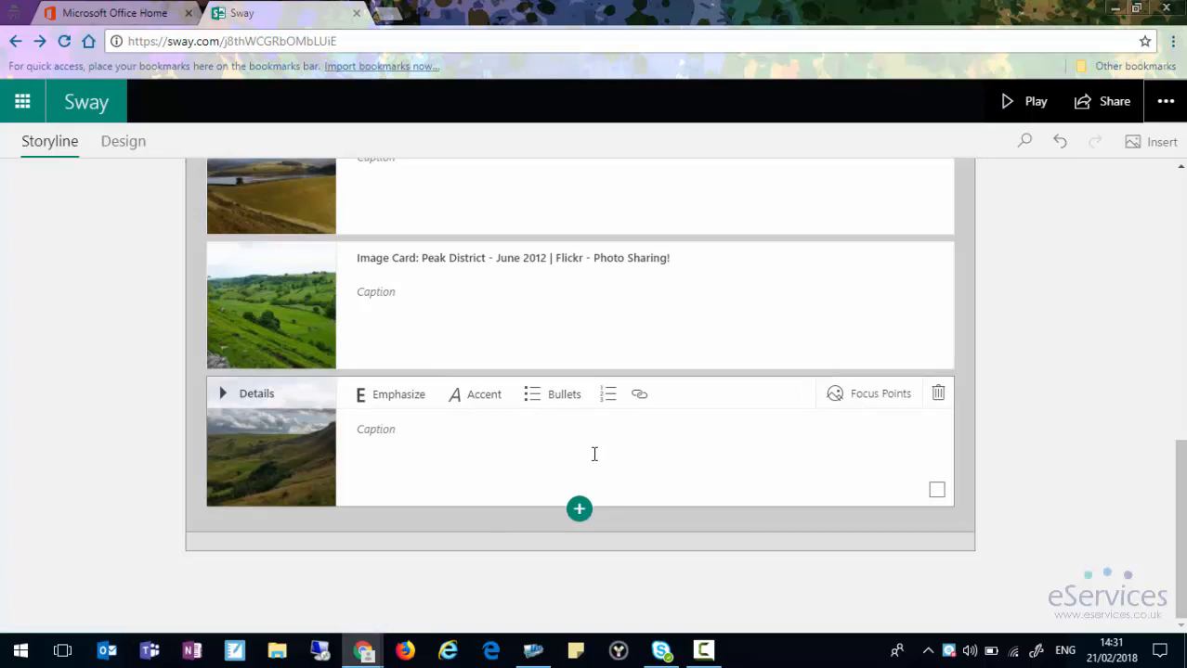
click(121, 144)
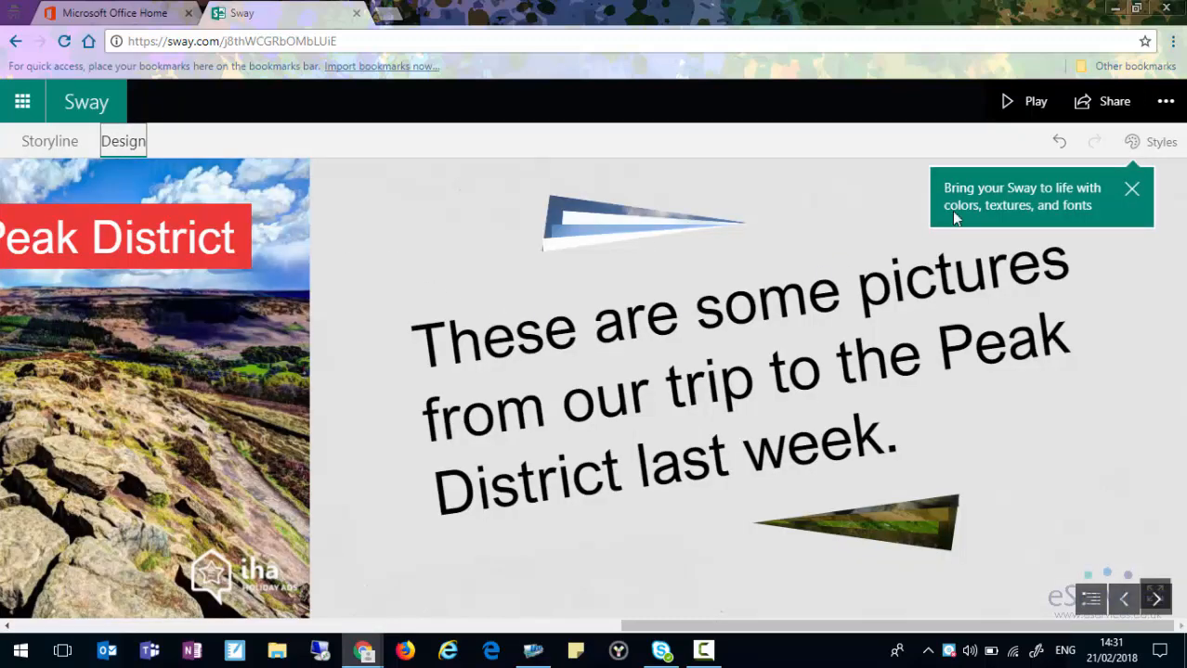
click(1122, 599)
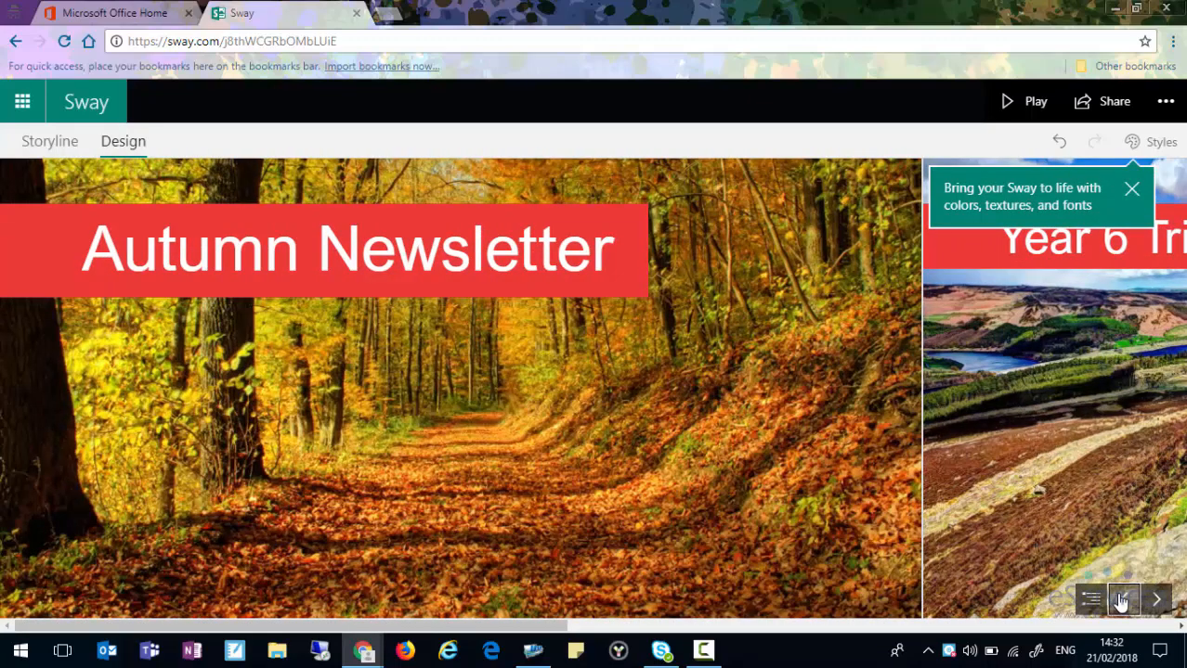
click(1155, 601)
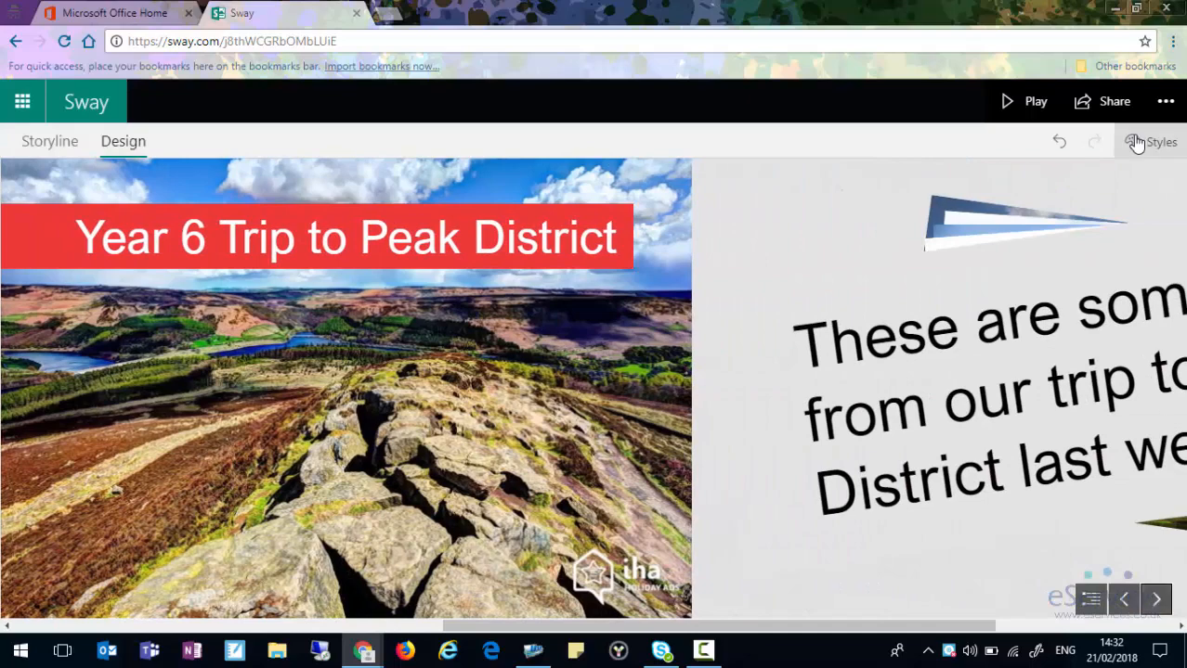
Open the style customization options and review the colour palettes, font choices, animation emphasis and text size settings.
click(1159, 145)
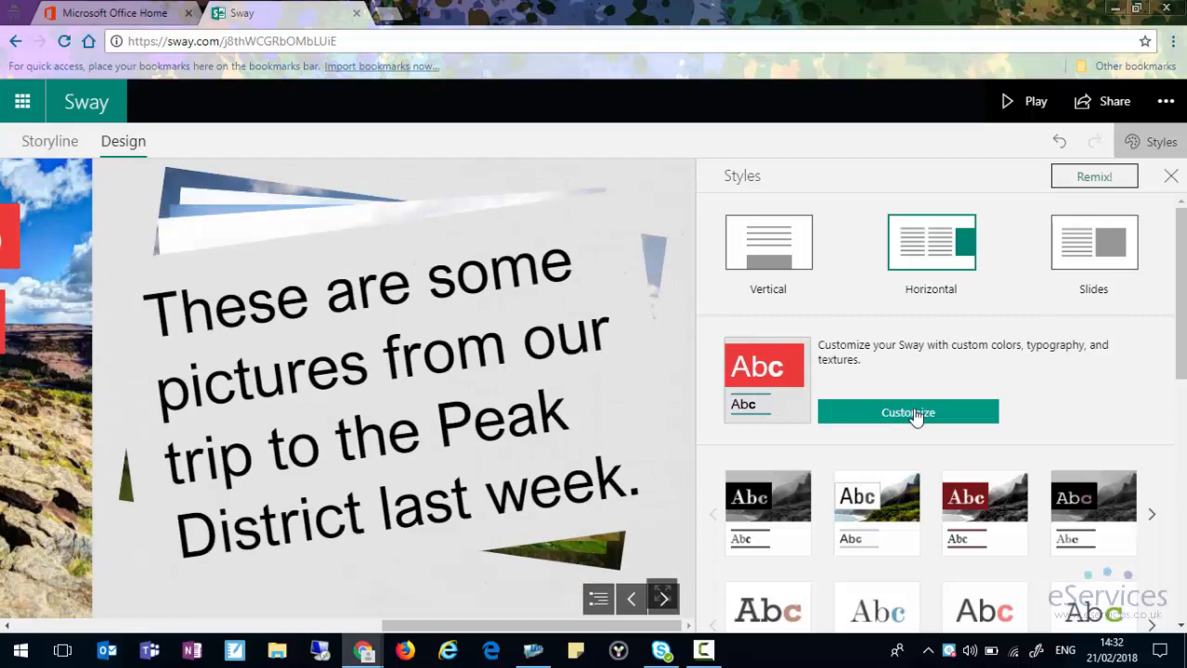
click(915, 414)
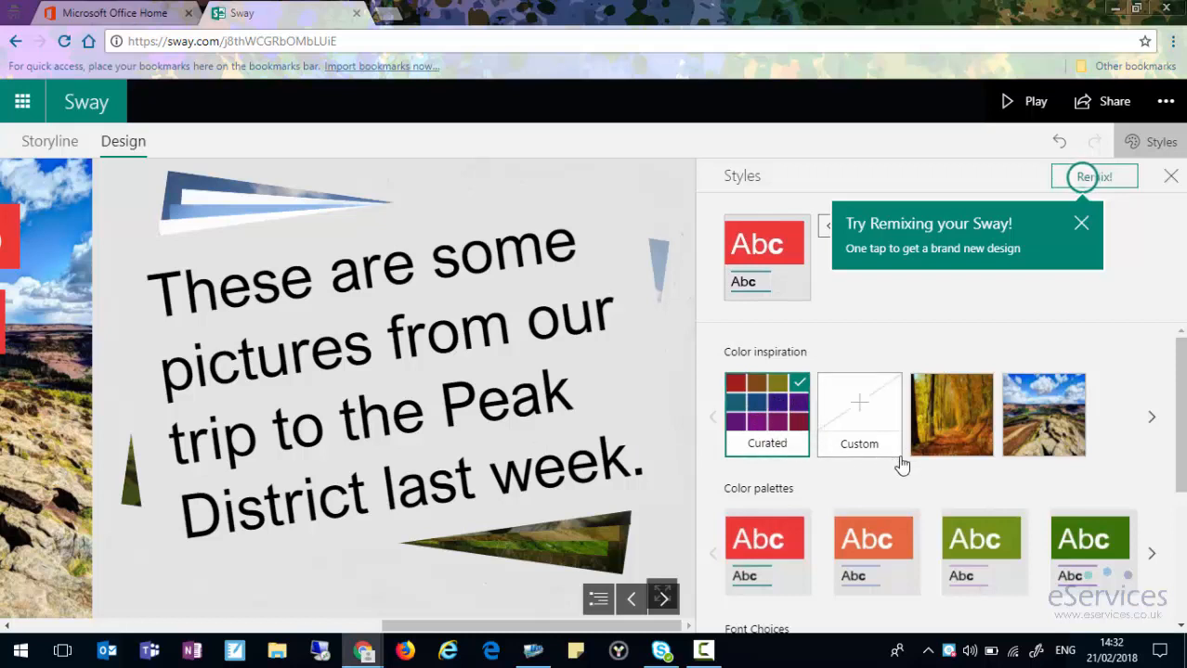
scroll(905, 482, down, 2)
scroll(915, 480, down, 1)
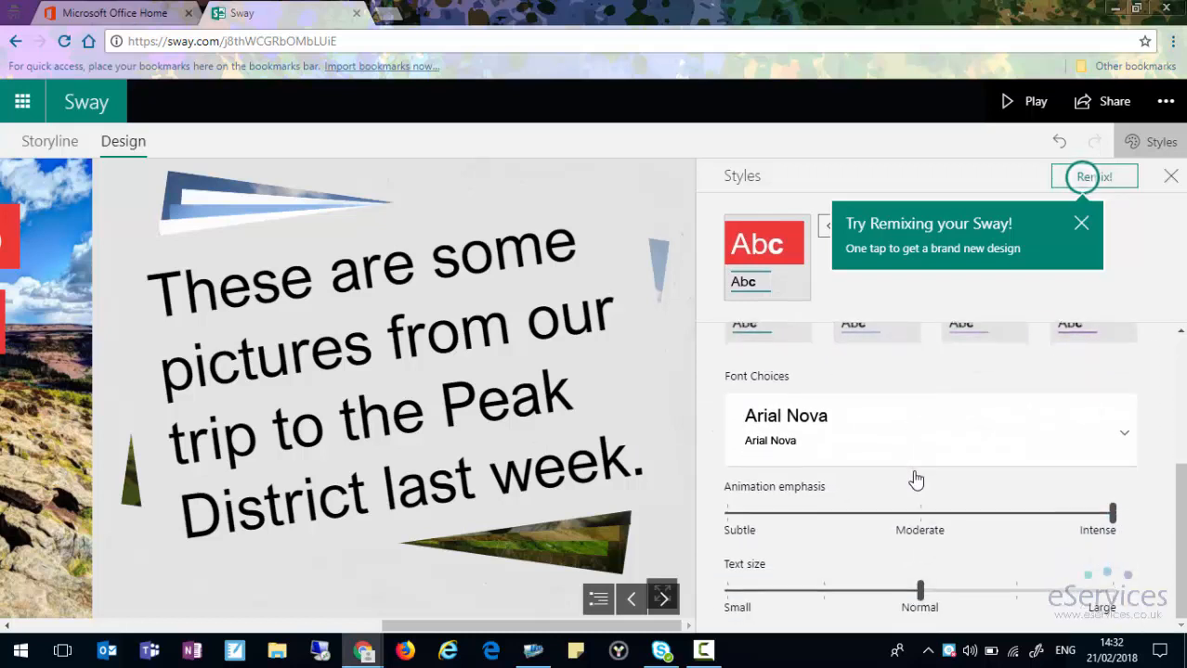
click(1125, 434)
scroll(929, 457, down, 3)
scroll(907, 461, down, 6)
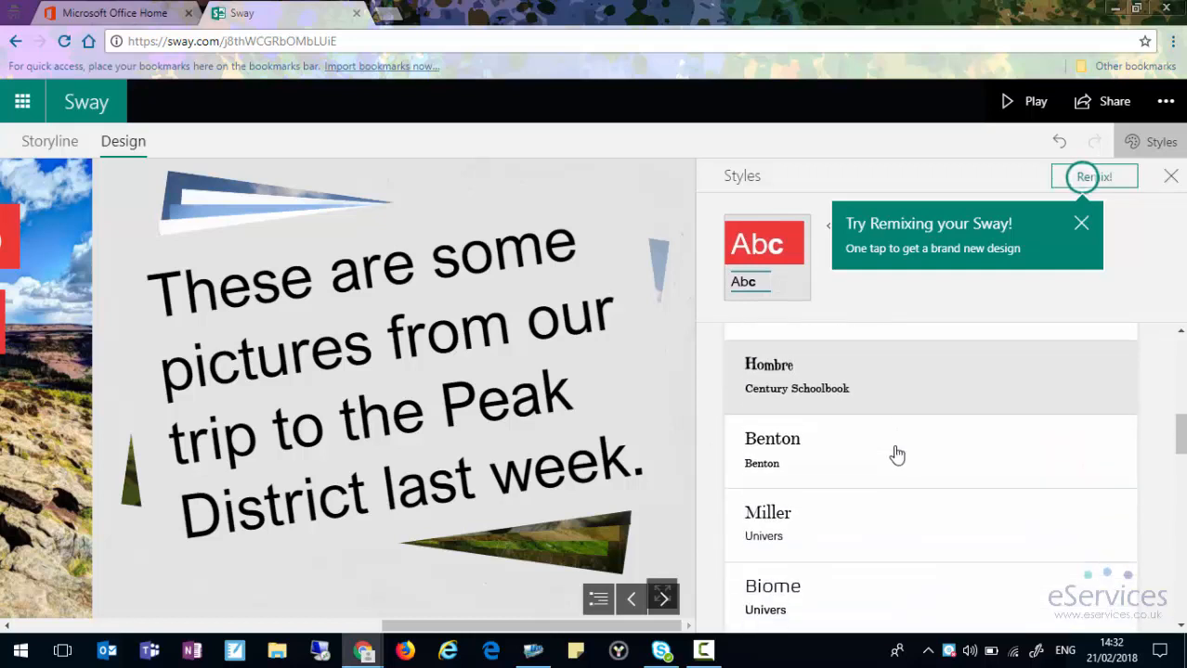
scroll(890, 469, down, 8)
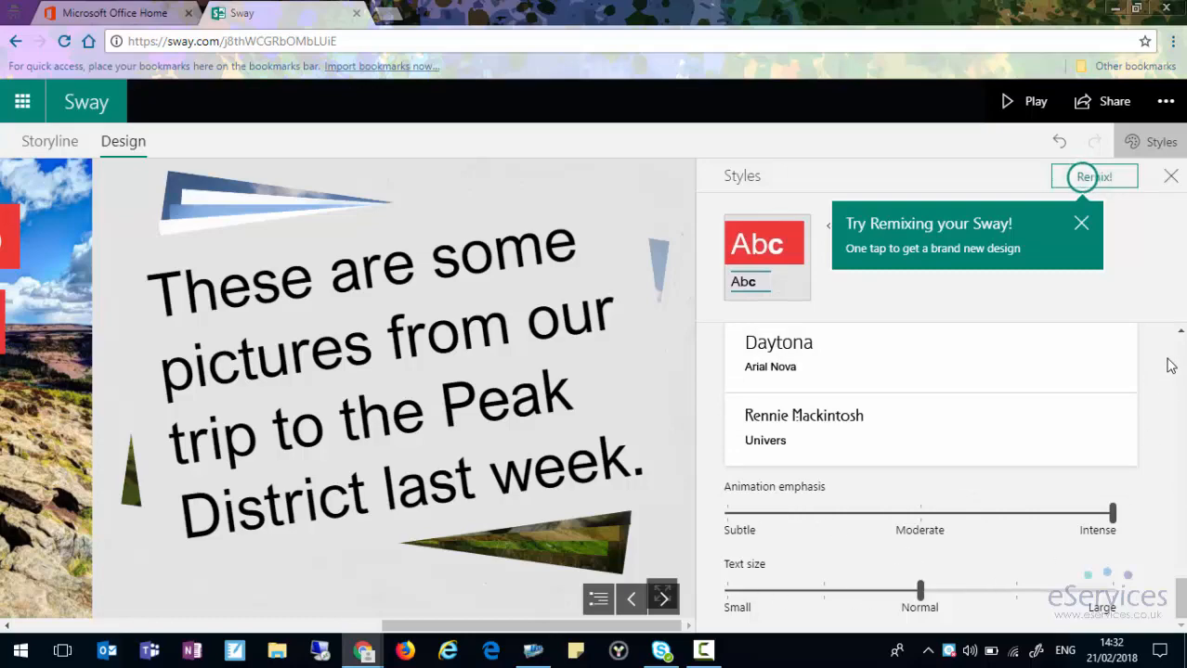
click(826, 418)
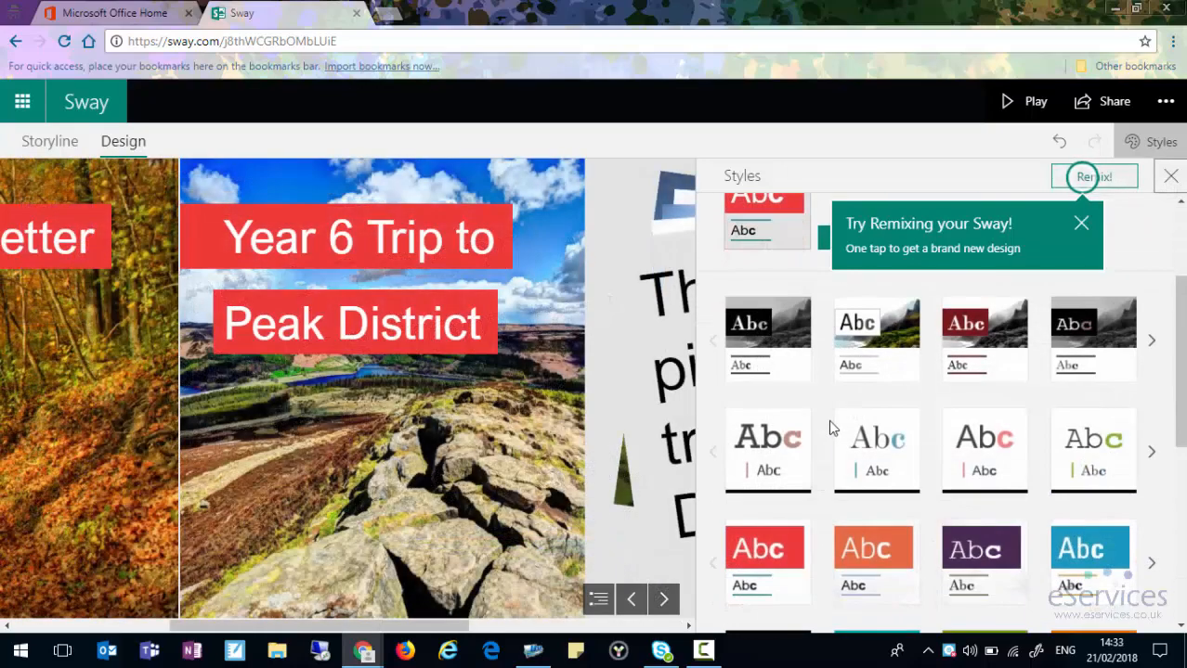
Browse the style gallery and apply the patterned style with the grey line-art background and pink accent.
click(1153, 343)
click(1153, 344)
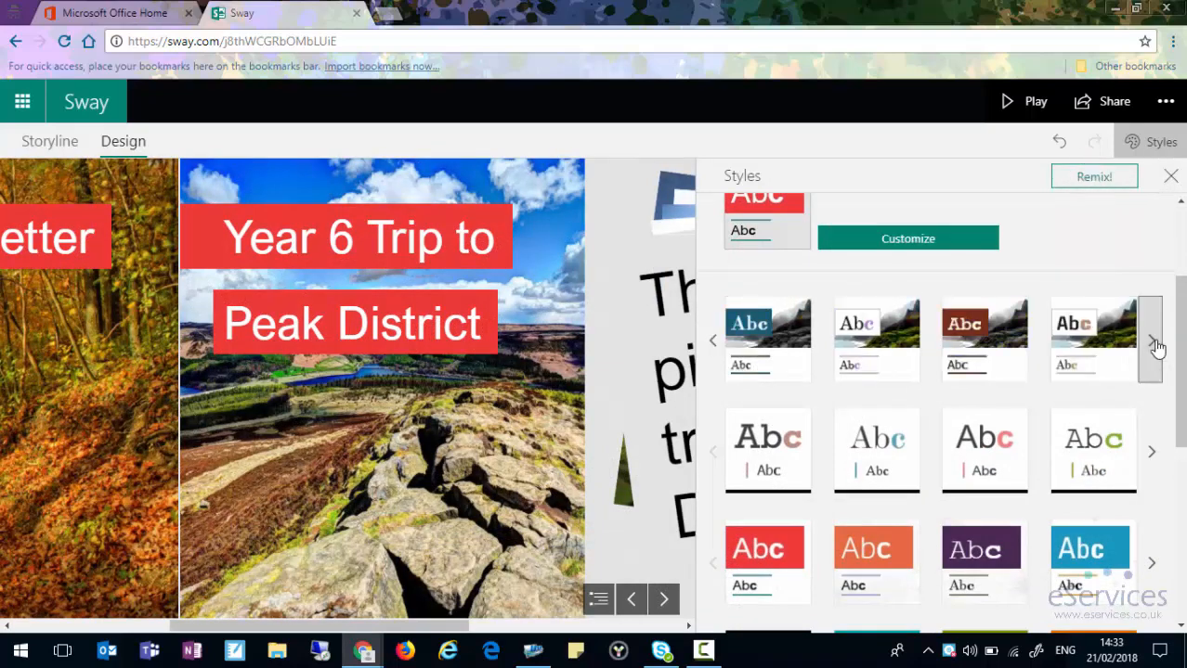
scroll(1050, 416, down, 5)
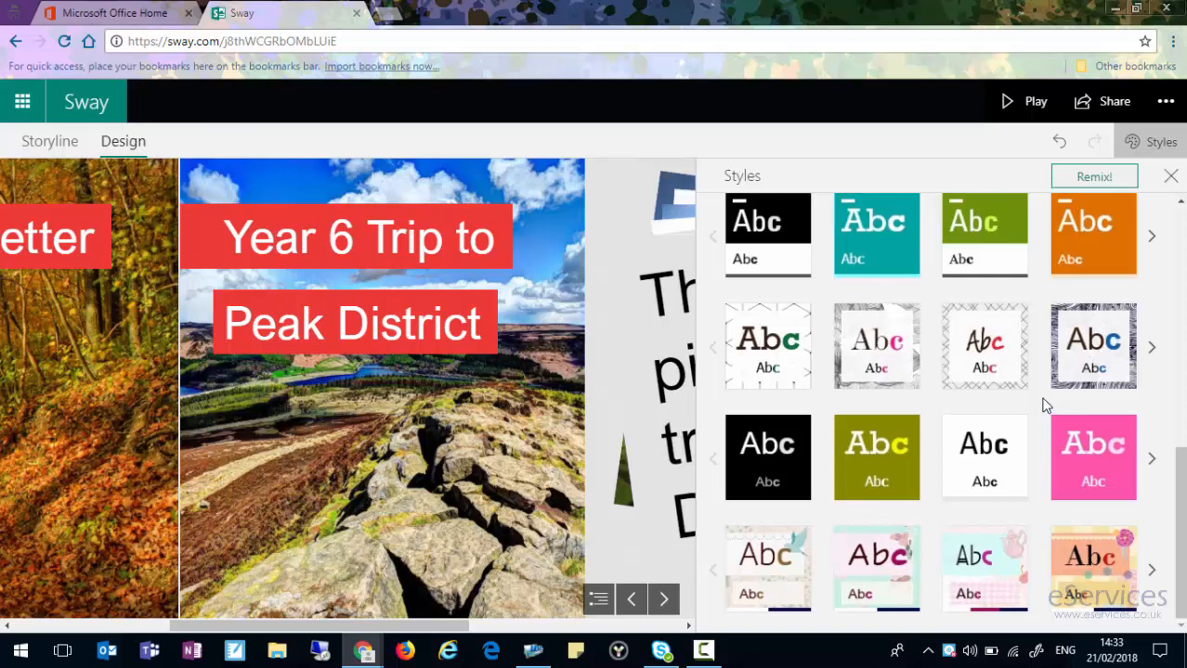
click(868, 356)
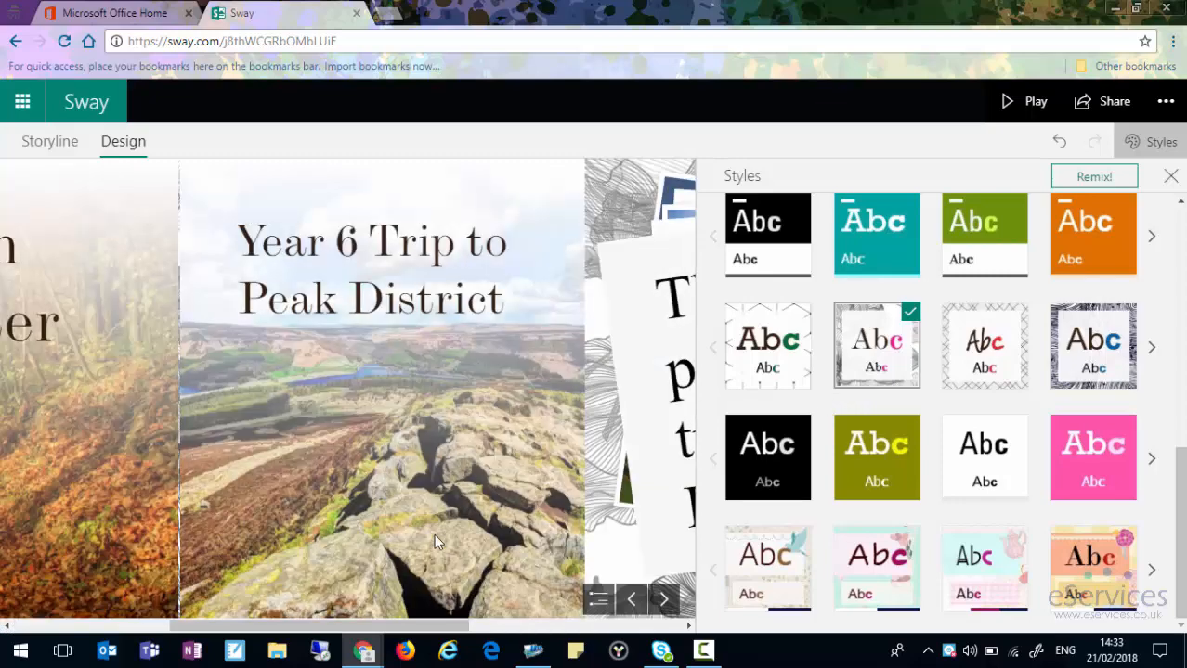
Check the newsletter pages in the patterned style and undo the style change.
click(633, 603)
click(664, 602)
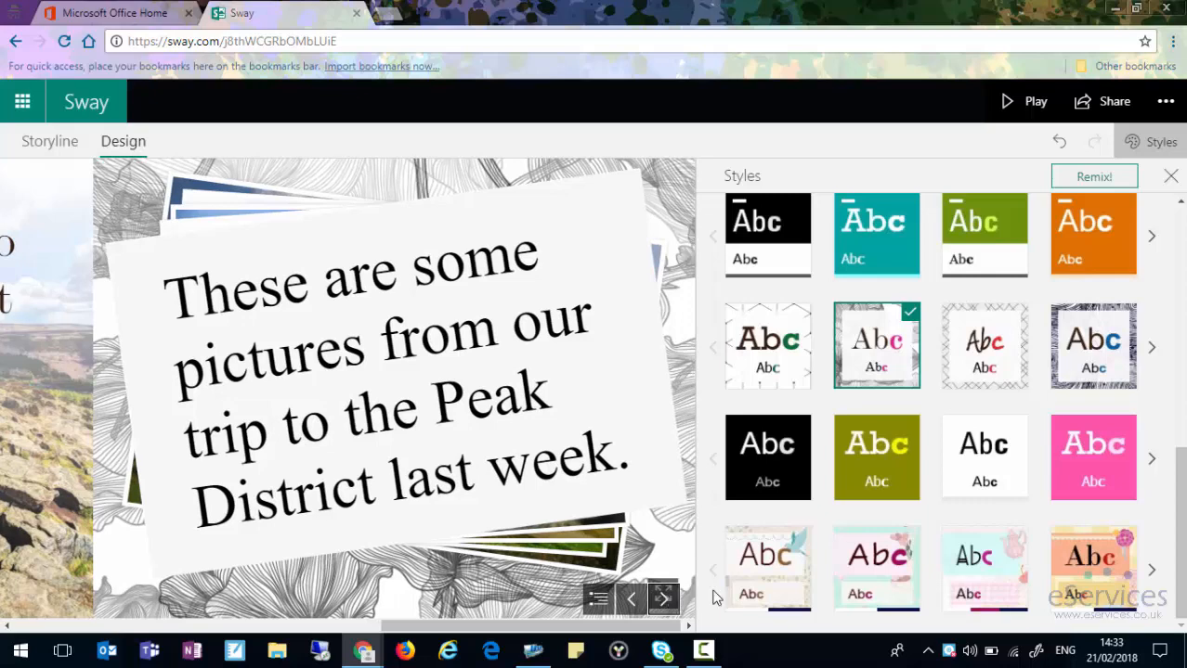
click(1060, 147)
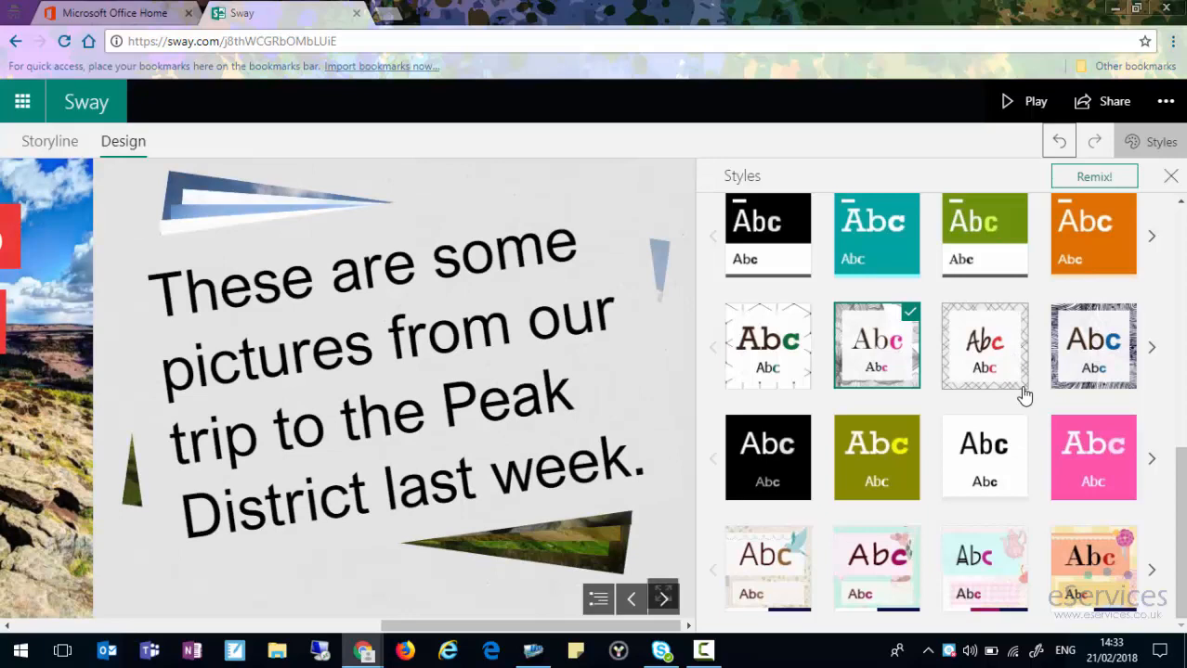
Remix the Sway for an automatic new design and review the title page and the Year 6 trip pages.
scroll(986, 394, up, 10)
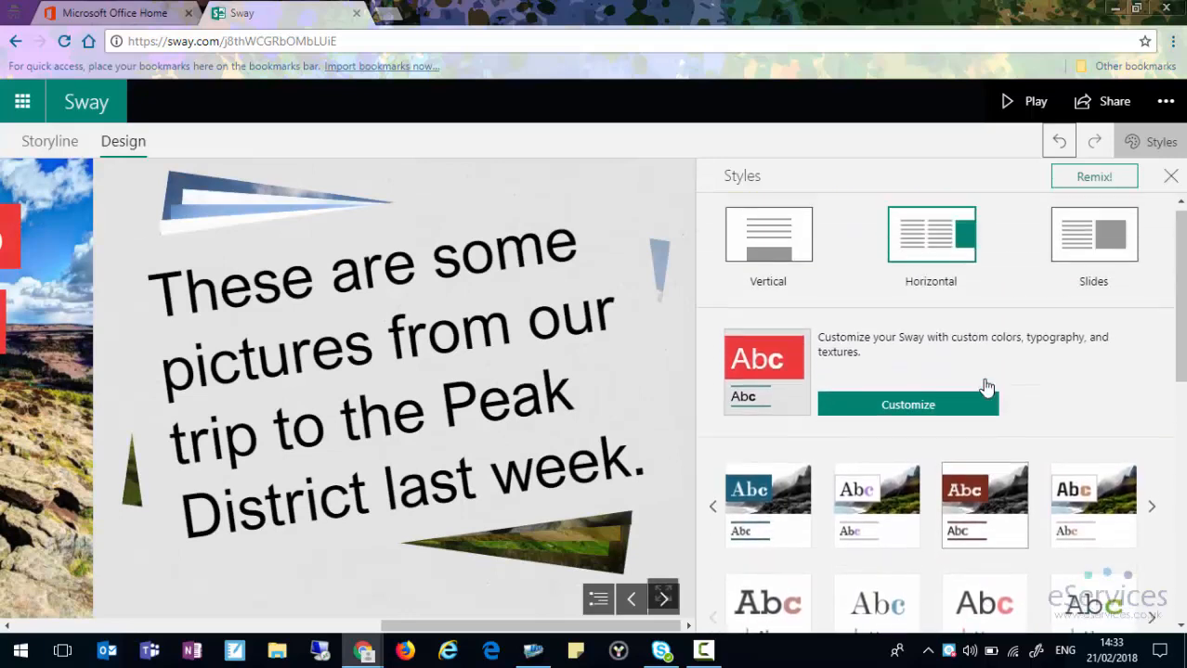
click(1091, 180)
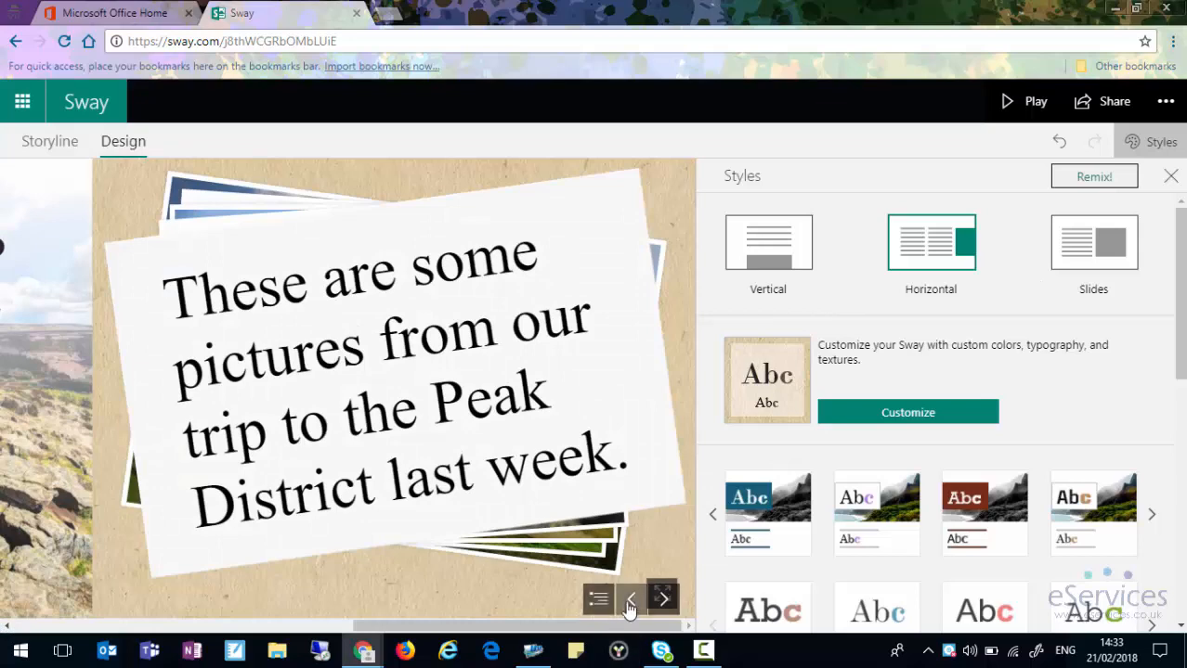
click(632, 600)
click(631, 600)
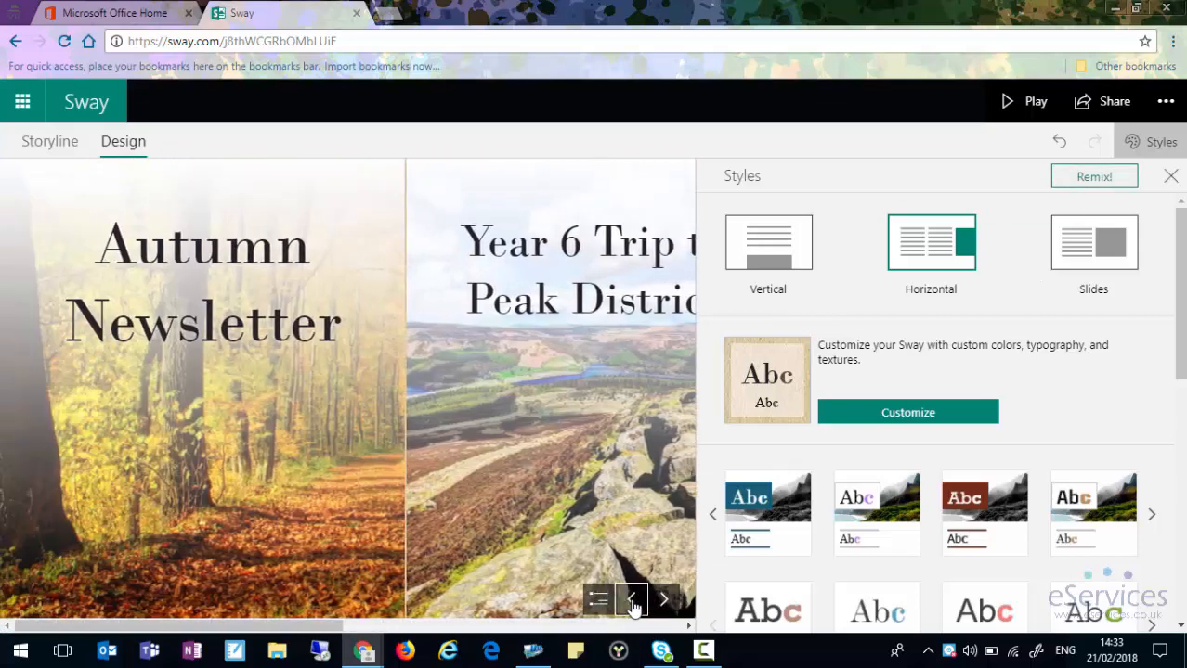
click(665, 601)
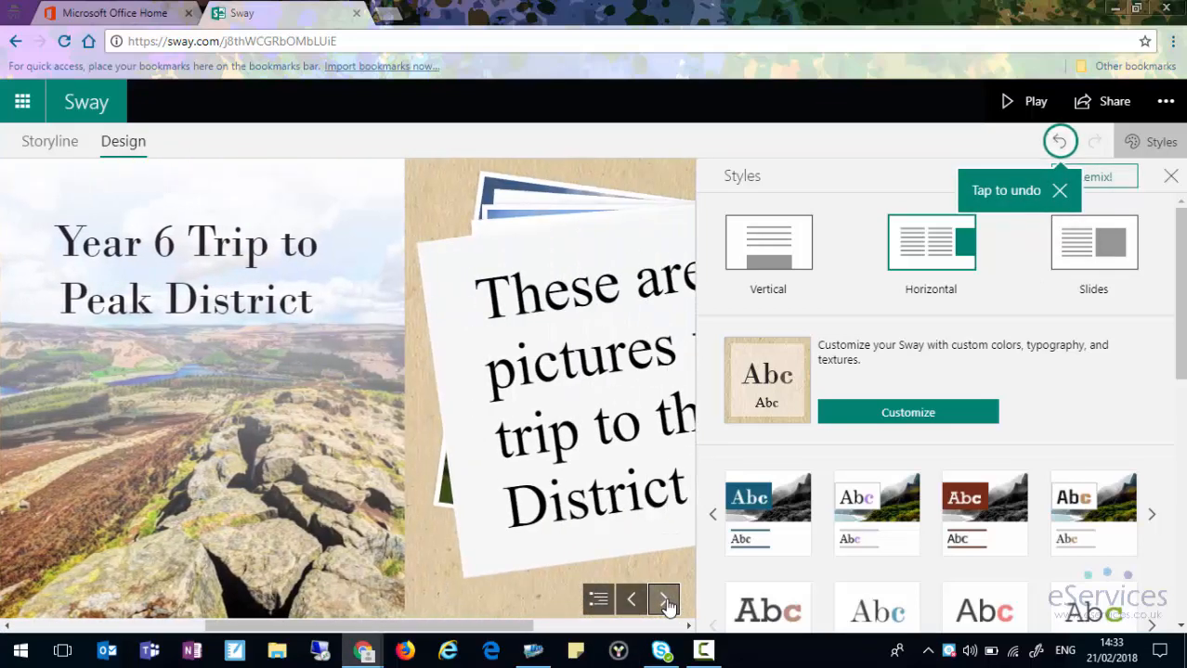
click(665, 602)
click(632, 601)
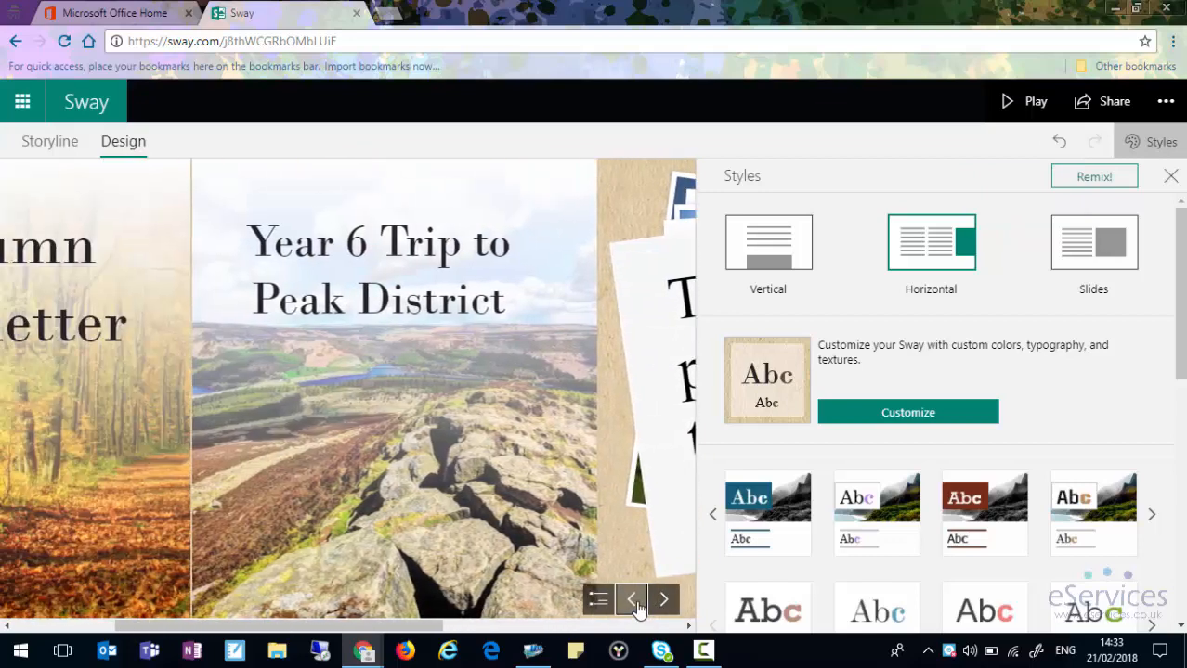
click(634, 601)
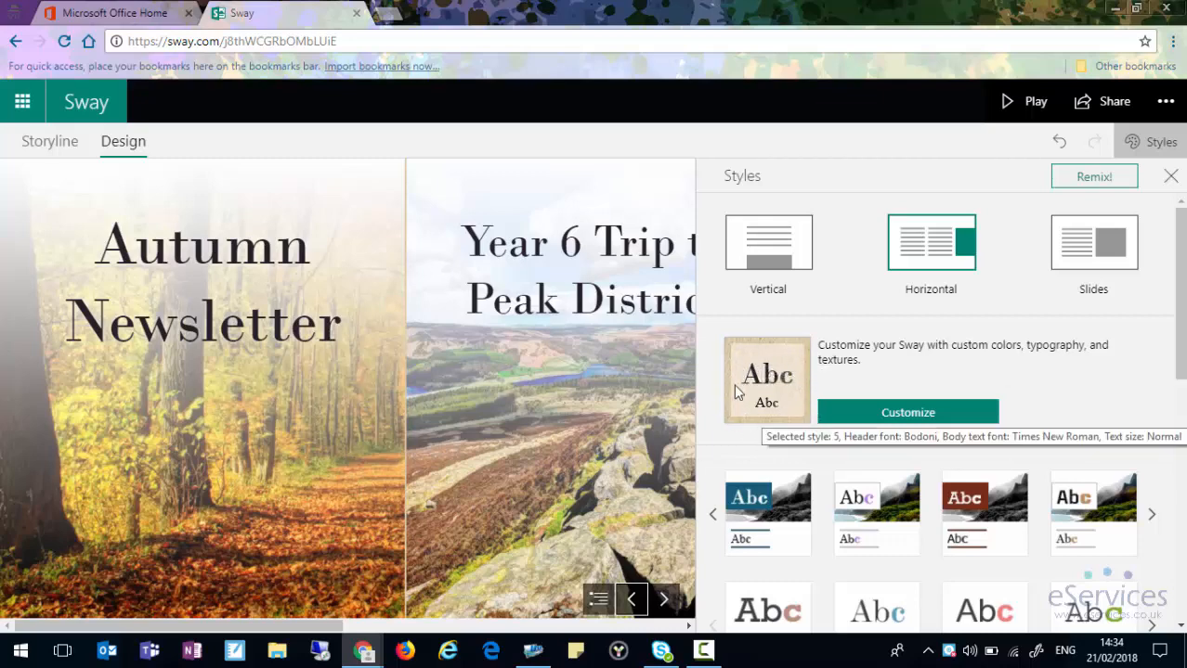
click(664, 599)
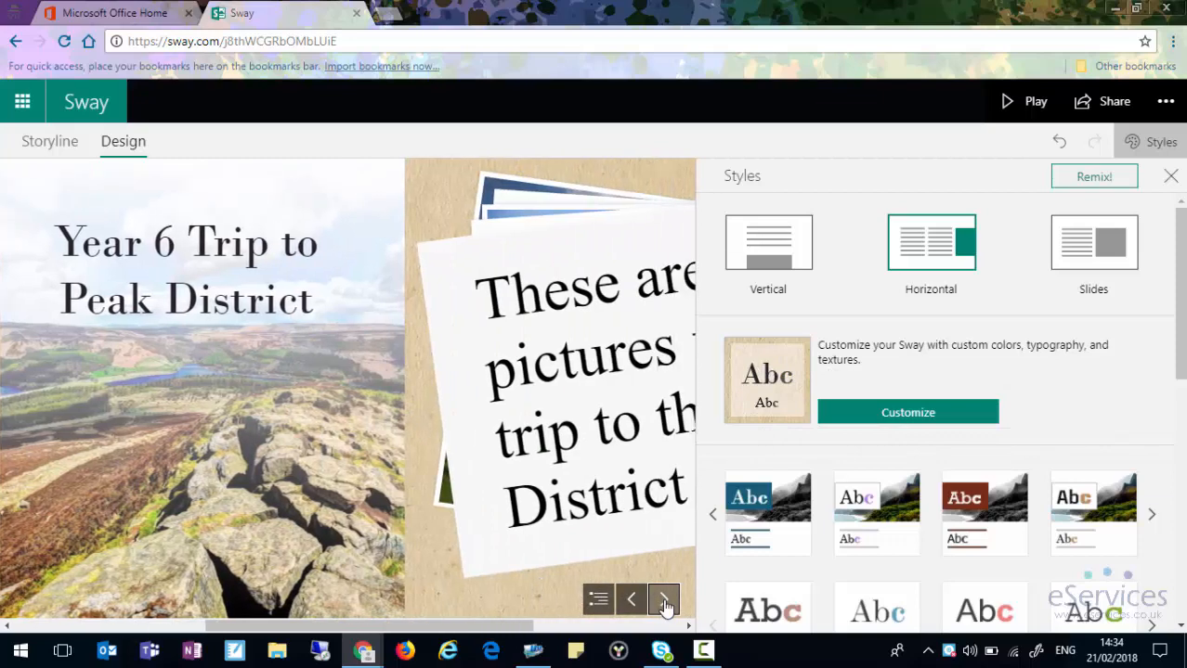
Customize the style with the Cavolini and Arial Nova font pairing, close the styles, and return the preview to the title page.
click(906, 425)
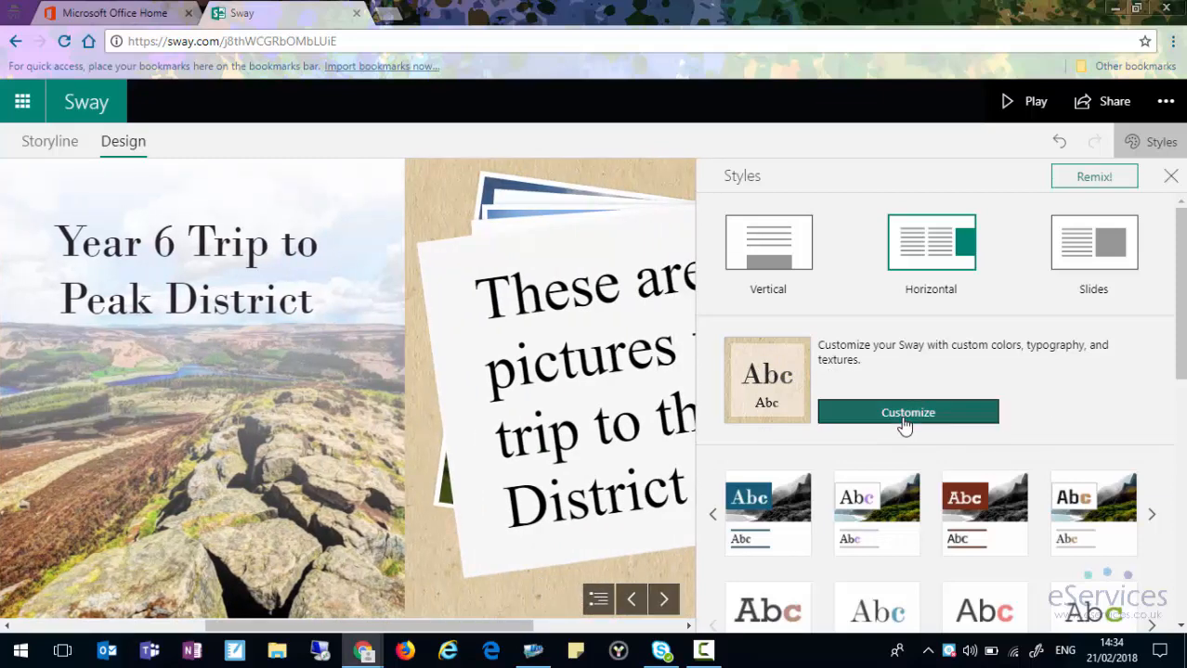
scroll(919, 419, down, 3)
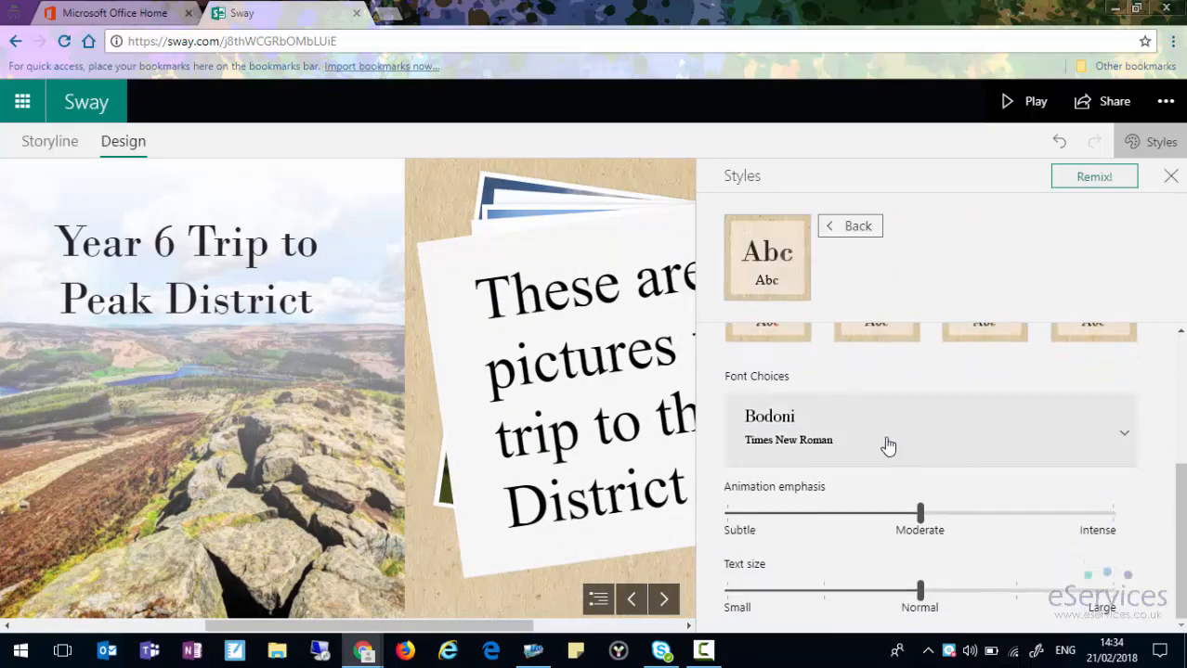
click(888, 447)
scroll(871, 489, up, 3)
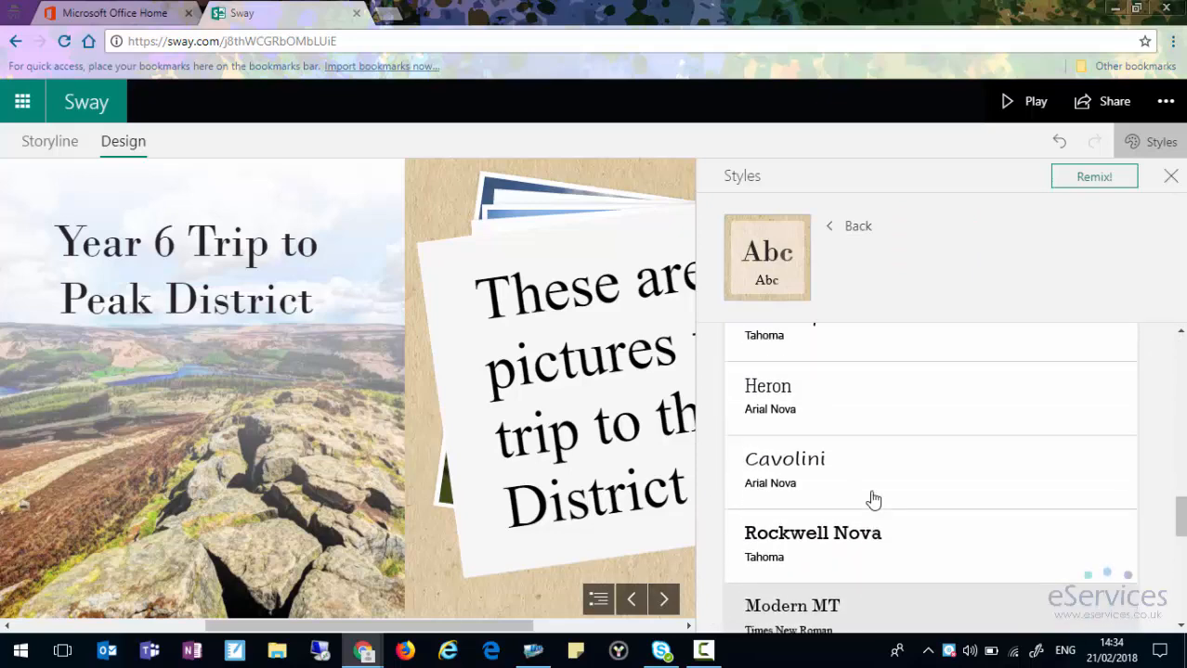
click(854, 511)
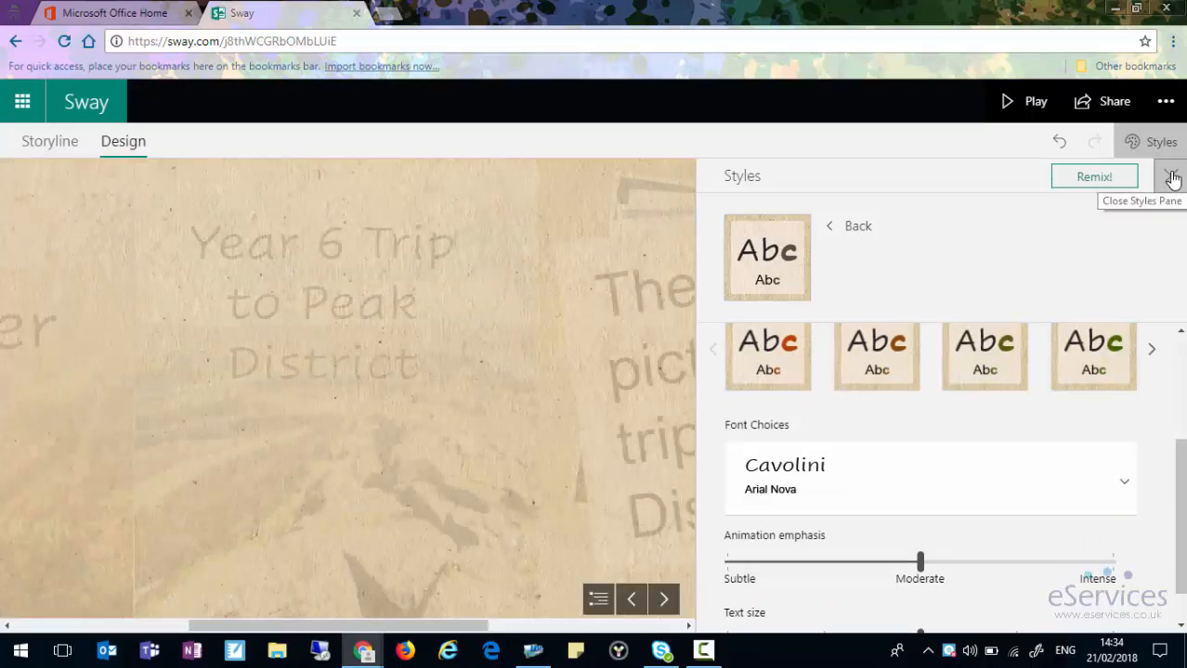
click(1170, 176)
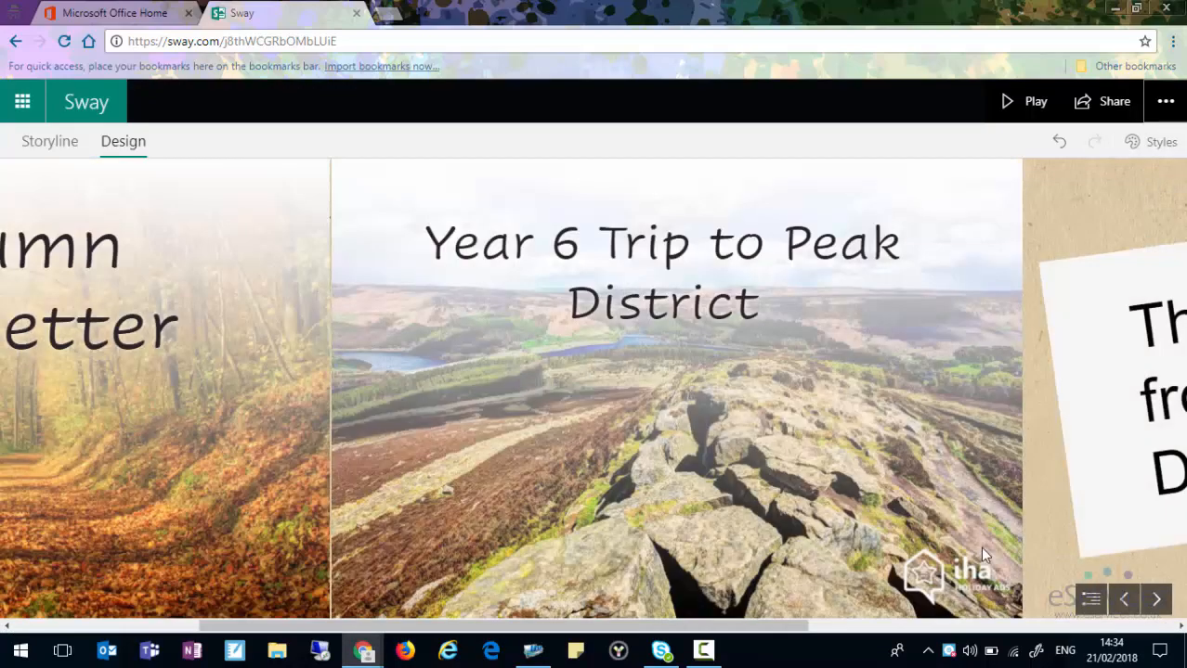
click(1121, 611)
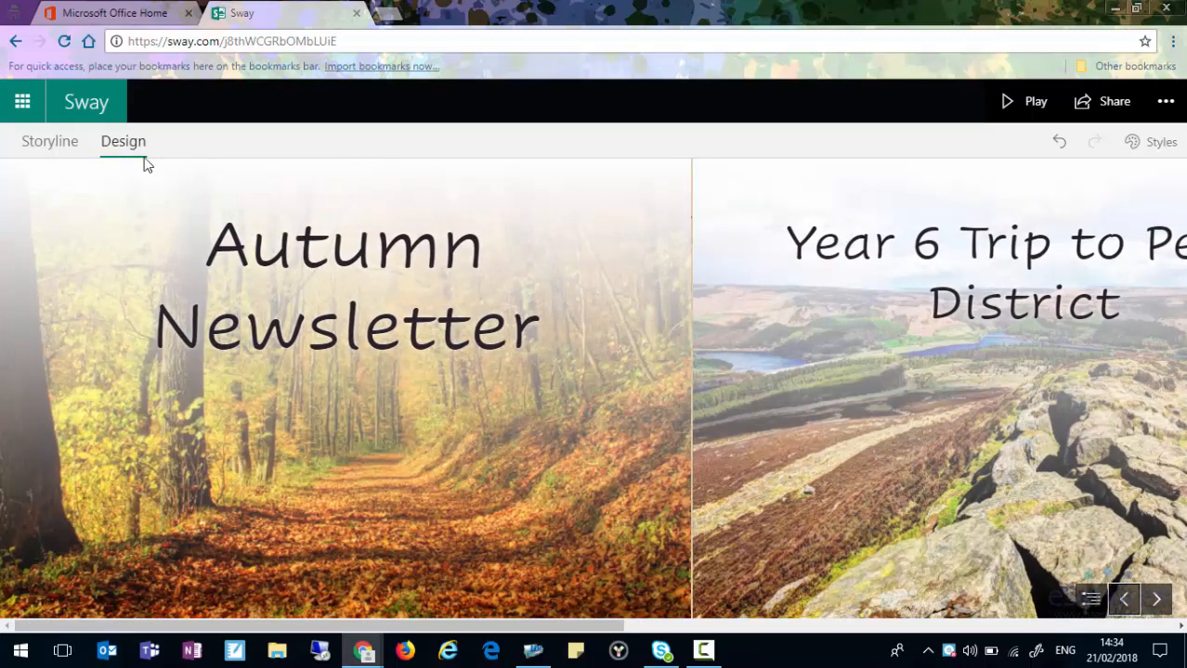
Return to the storyline and set the language to English (United Kingdom) in the settings for this Sway.
click(43, 149)
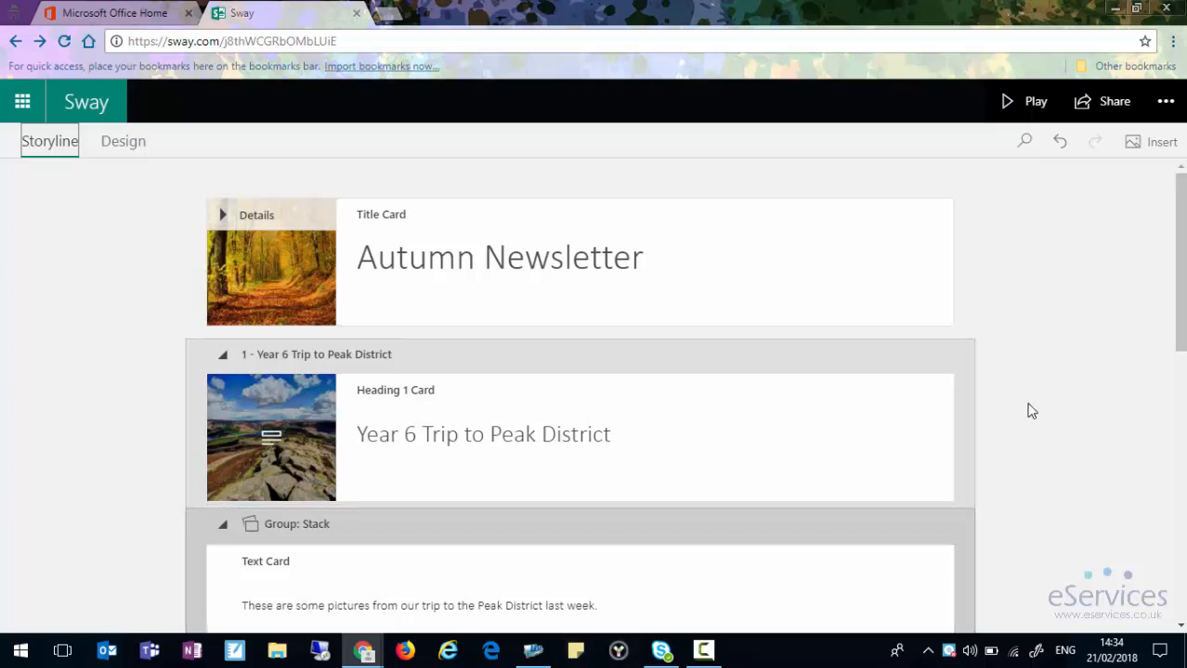
scroll(1060, 417, down, 1)
scroll(1060, 418, down, 3)
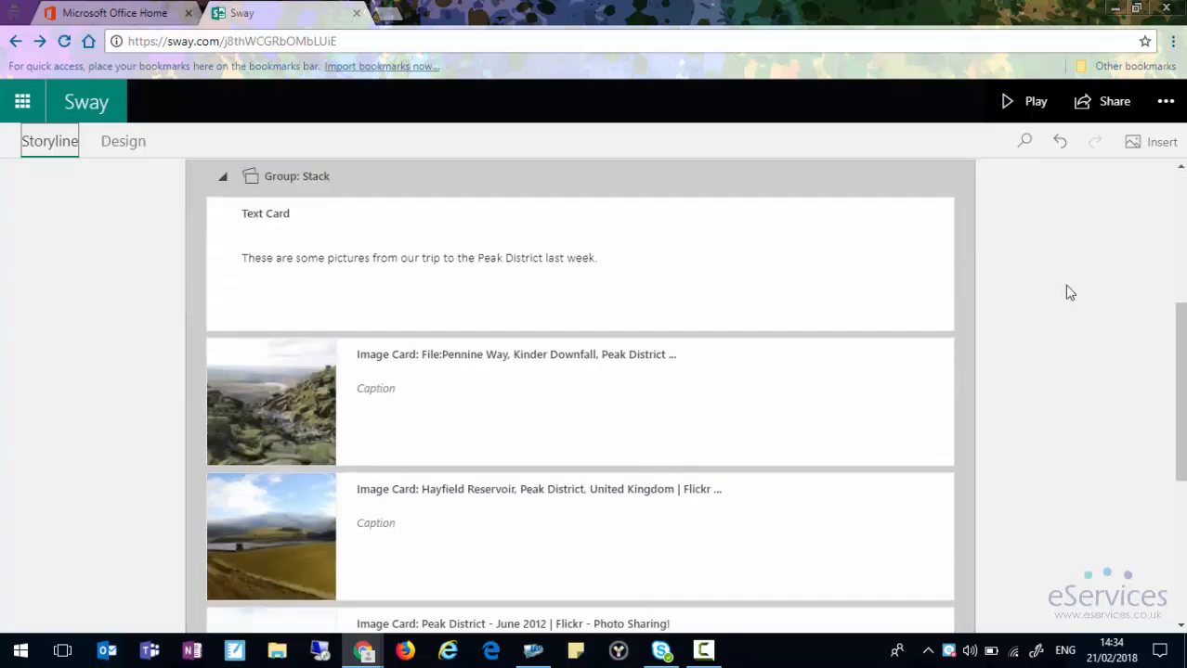
click(1167, 104)
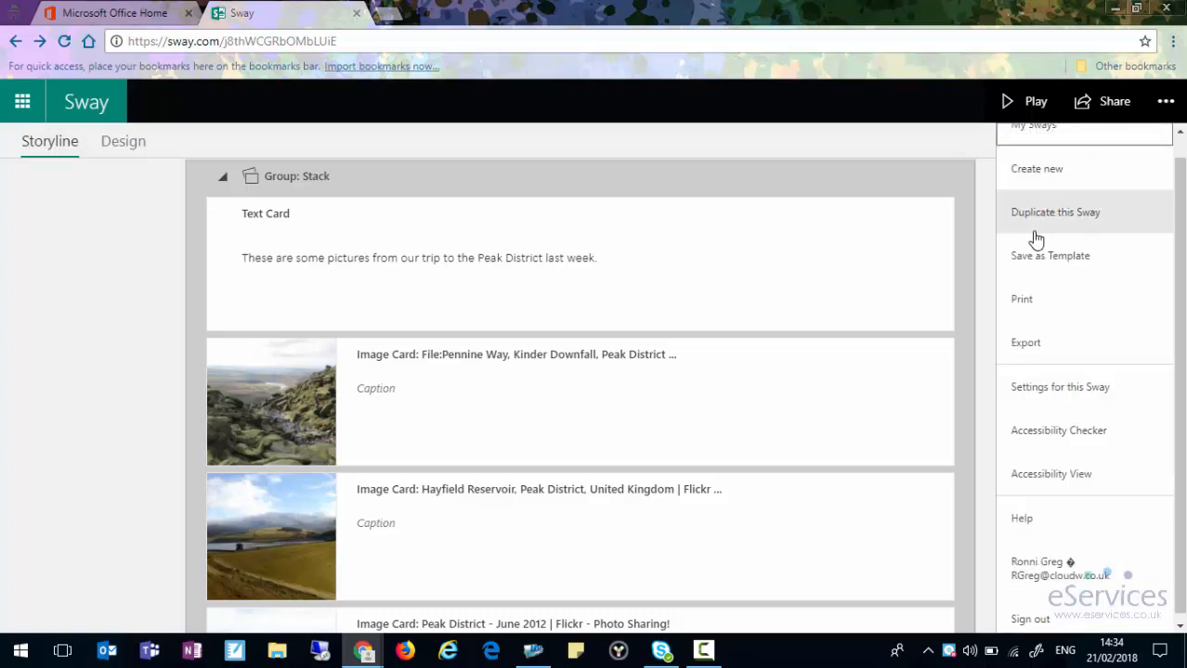
scroll(1049, 220, up, 1)
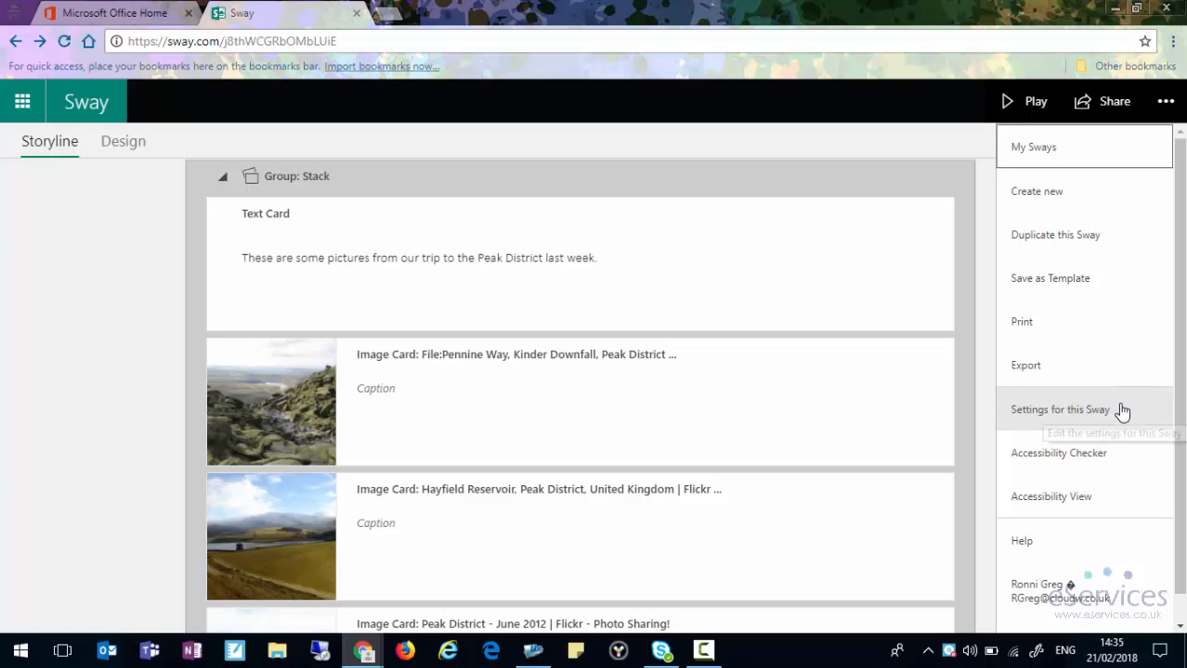
click(1073, 411)
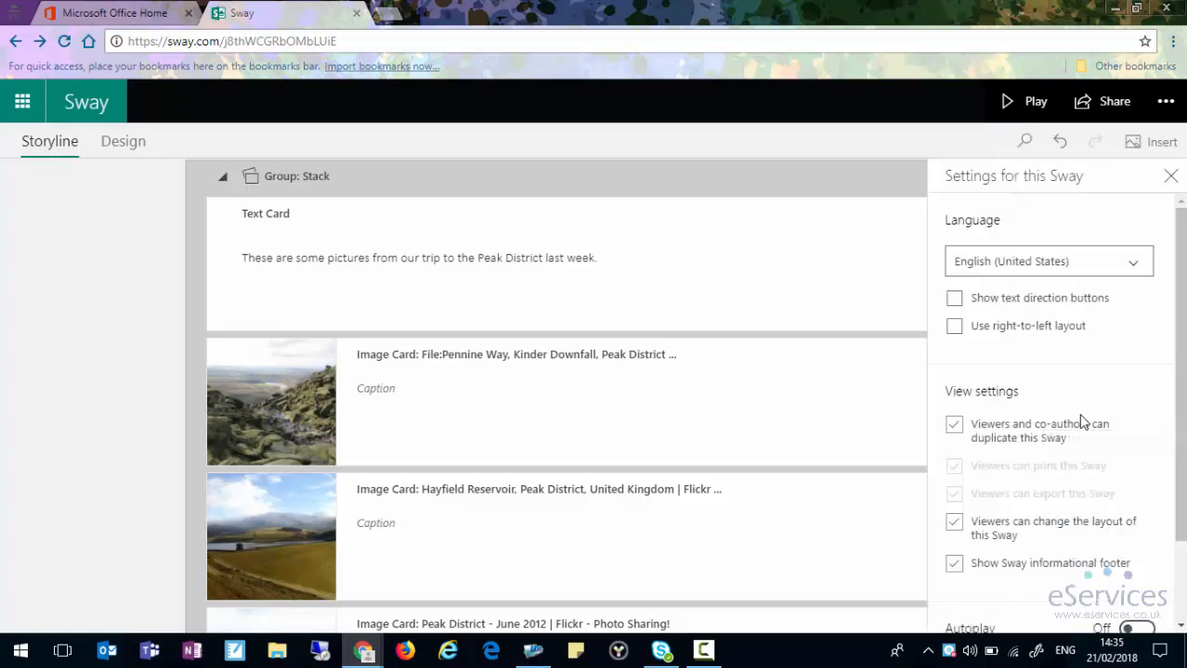
click(1112, 268)
scroll(1049, 306, down, 4)
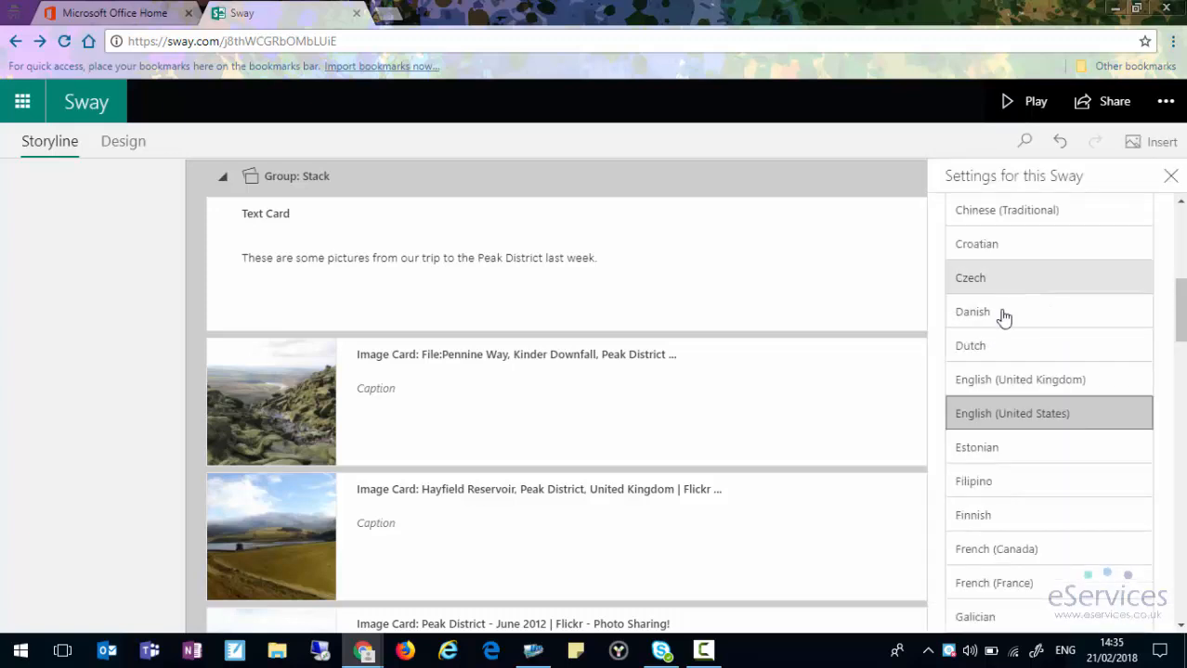
click(1003, 380)
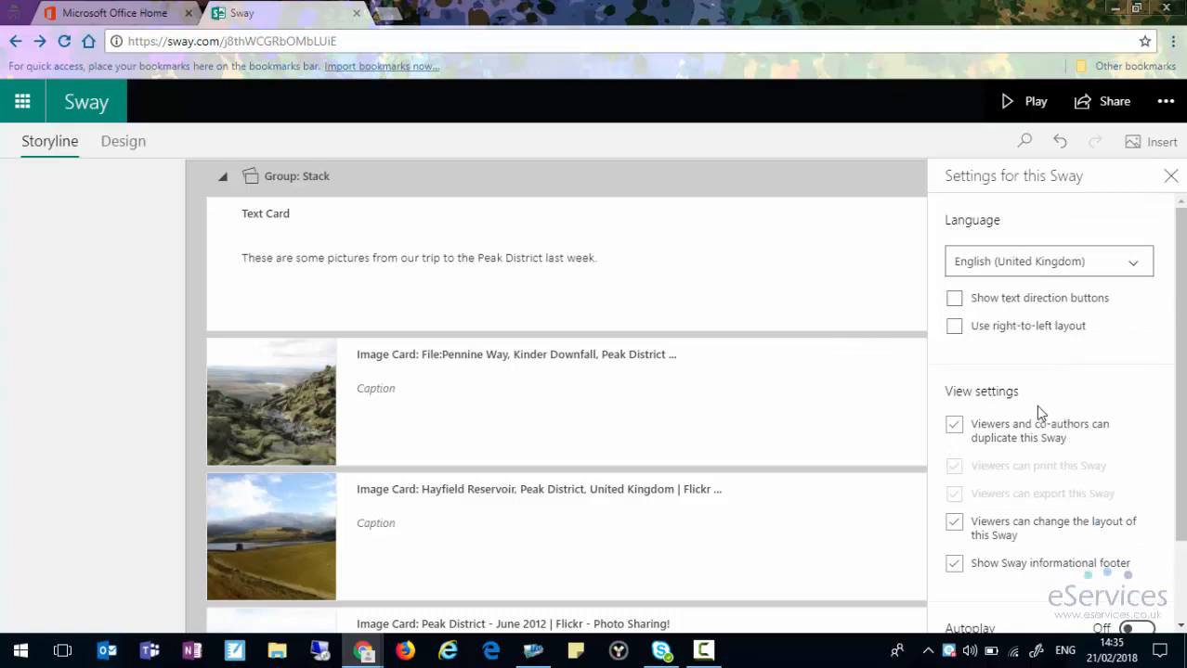
Turn off the setting that lets viewers and co-authors duplicate this Sway, and play the Sway.
scroll(992, 414, down, 1)
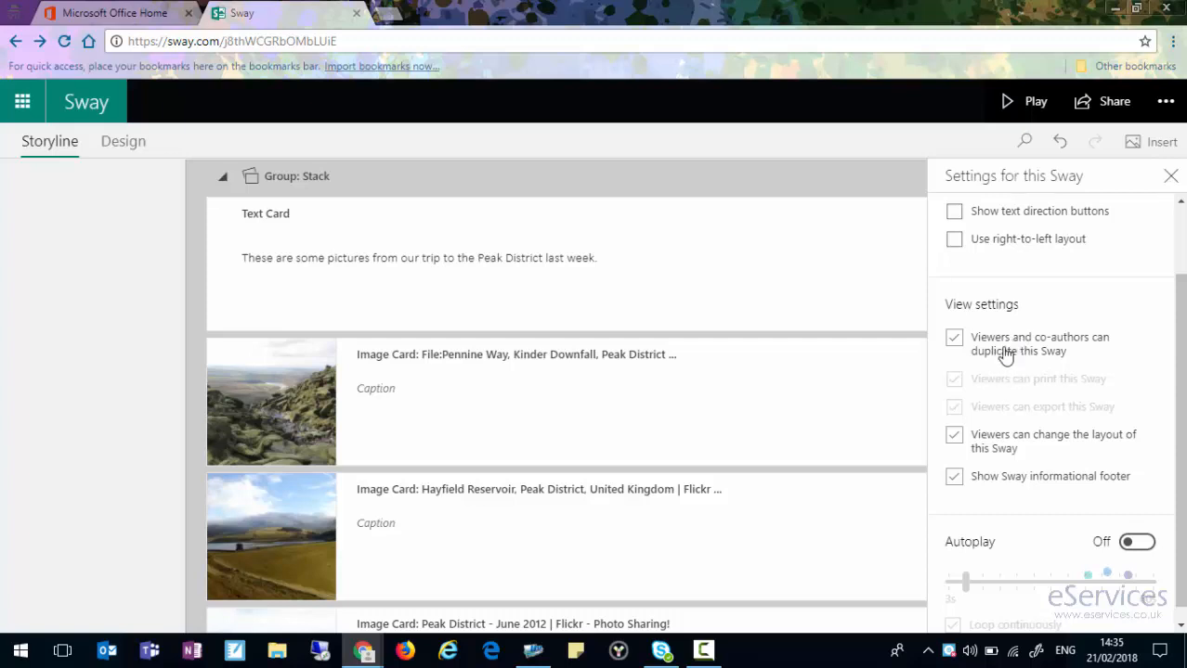
click(955, 340)
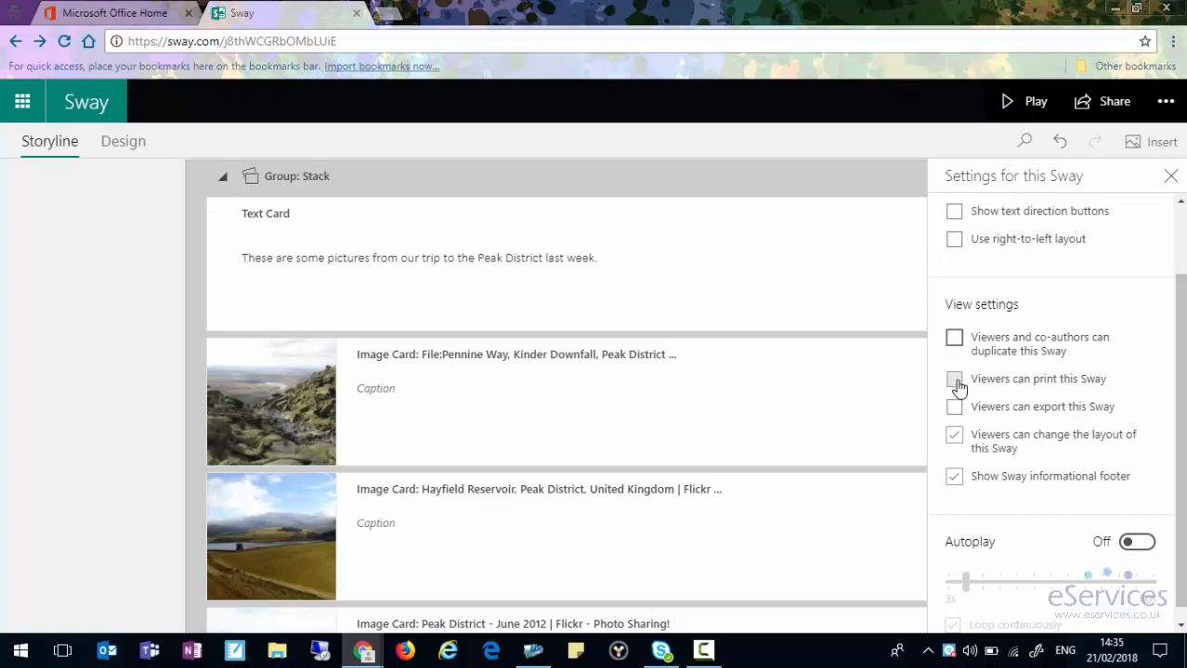
click(954, 437)
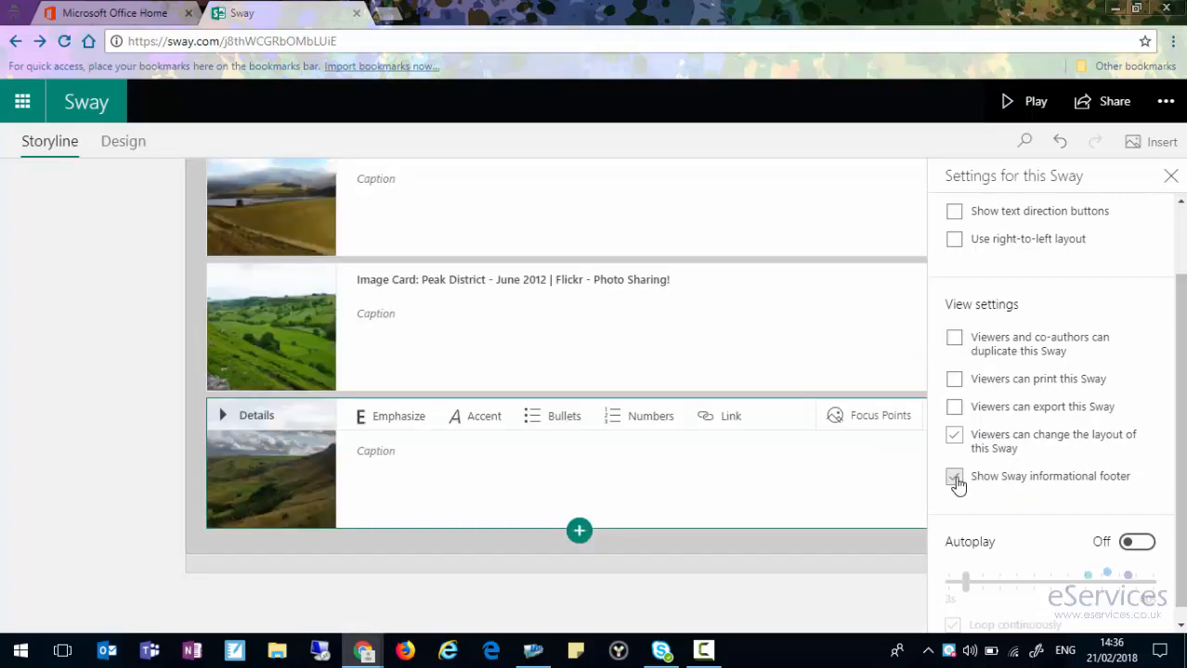
click(1031, 103)
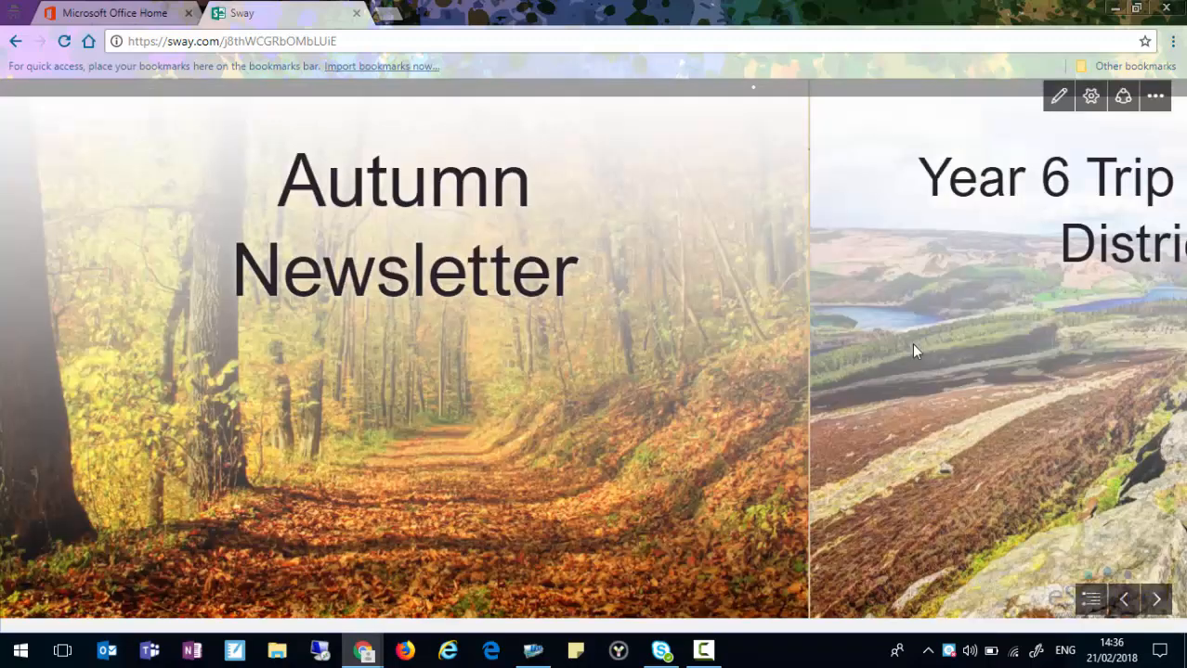
Page through the playing Sway to its end, return to editing, and close the settings for this Sway.
click(1156, 600)
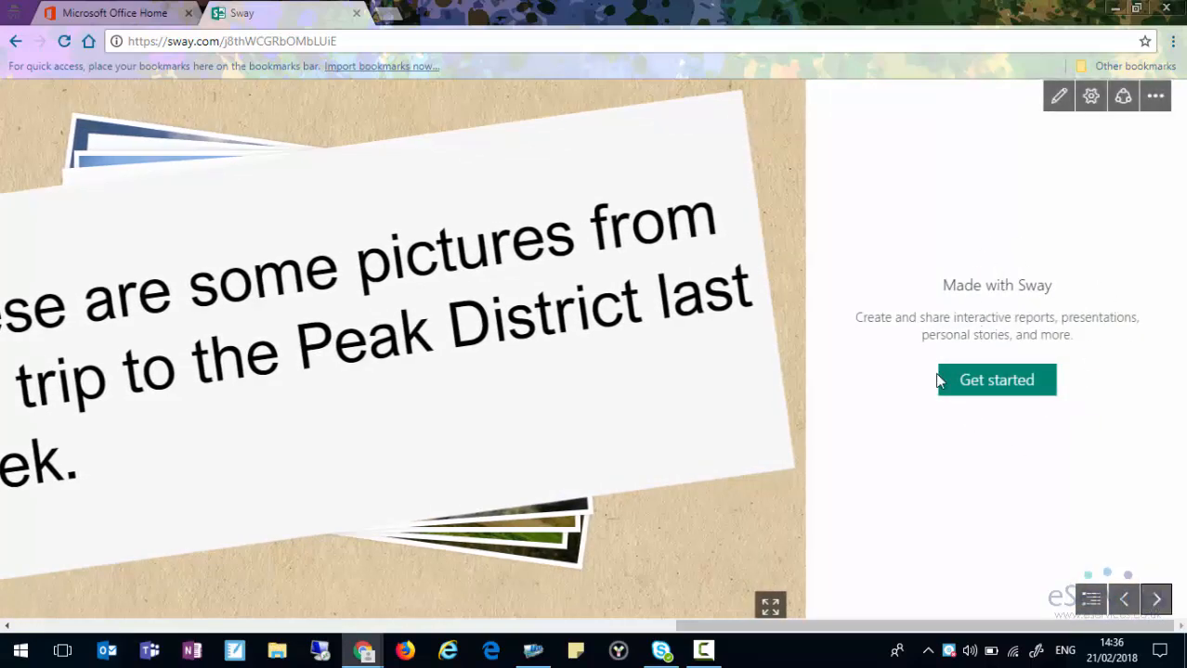
click(1053, 100)
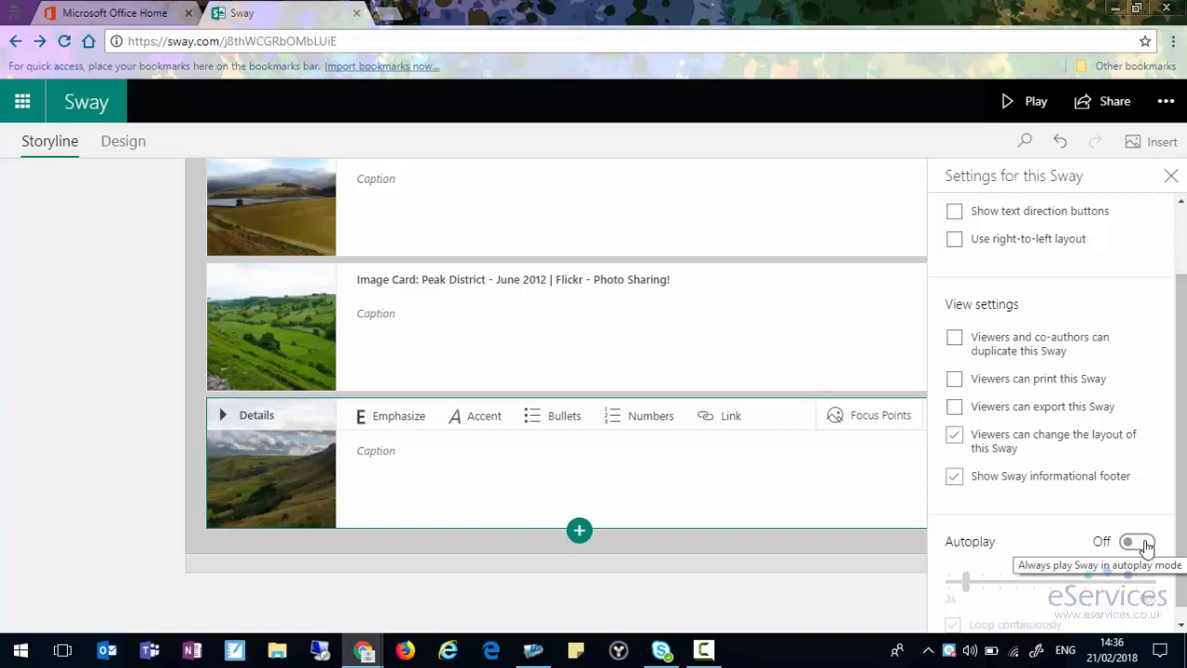
scroll(1109, 502, up, 1)
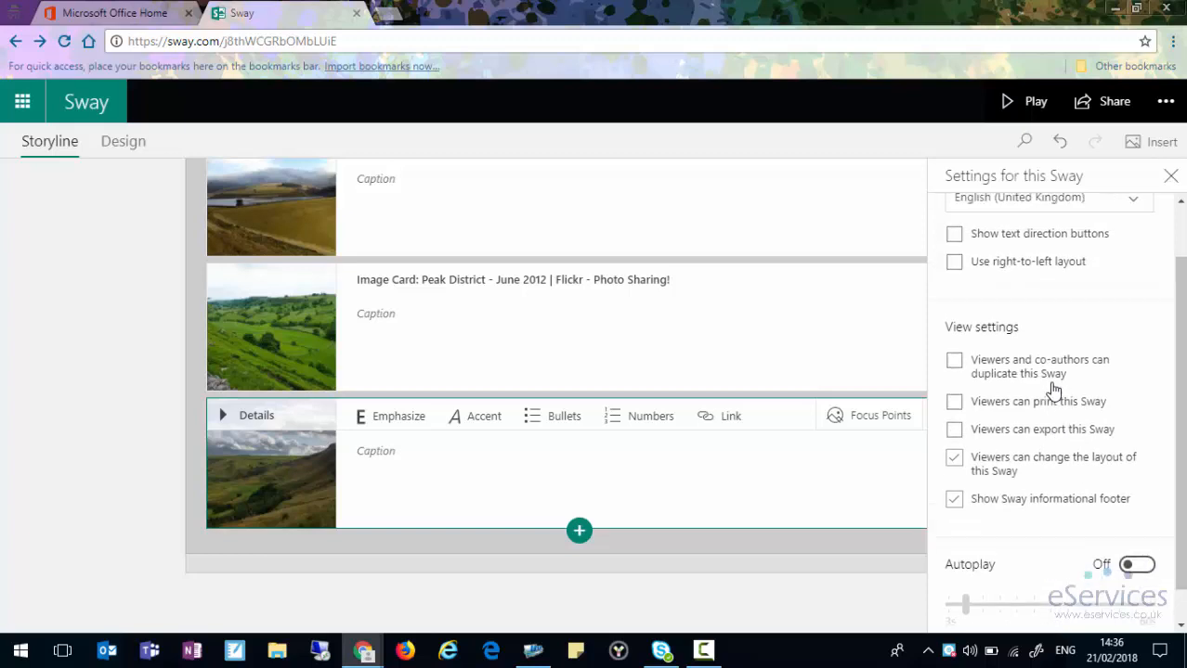
click(1170, 176)
click(1166, 102)
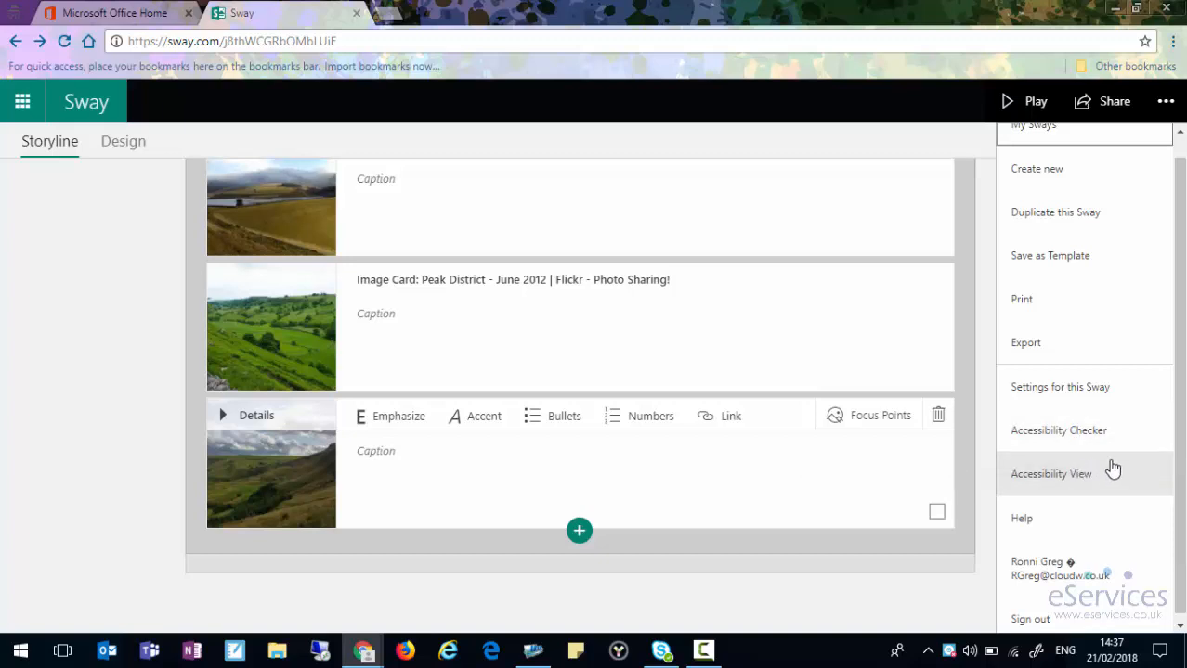
scroll(1101, 435, up, 1)
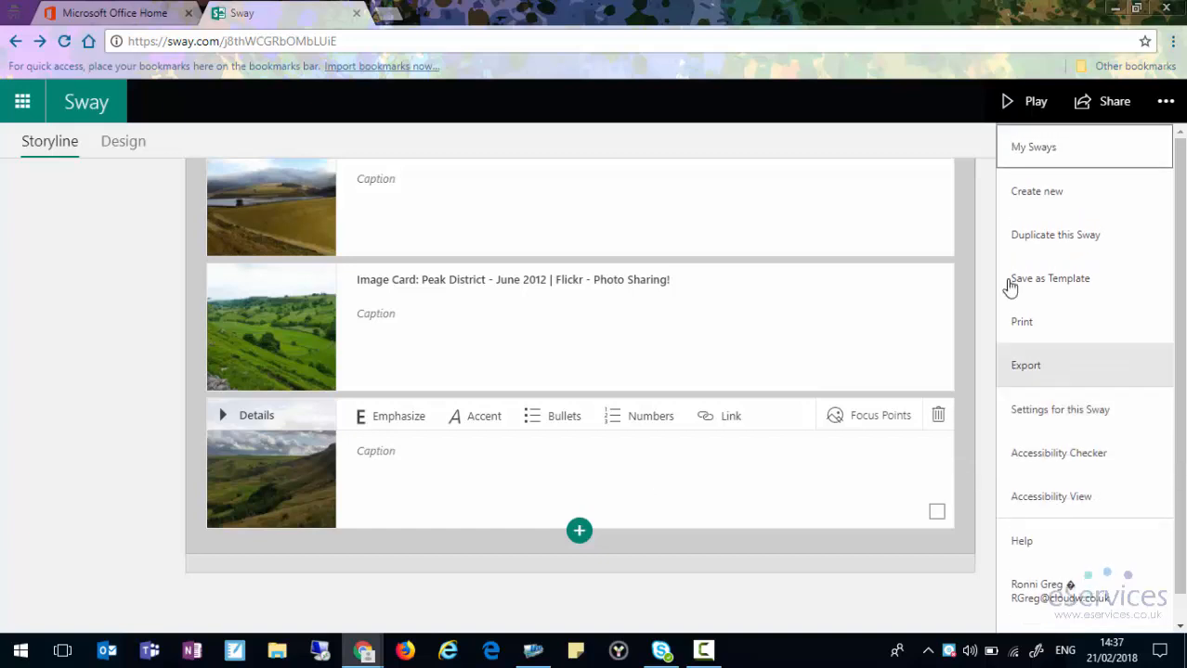
click(1159, 101)
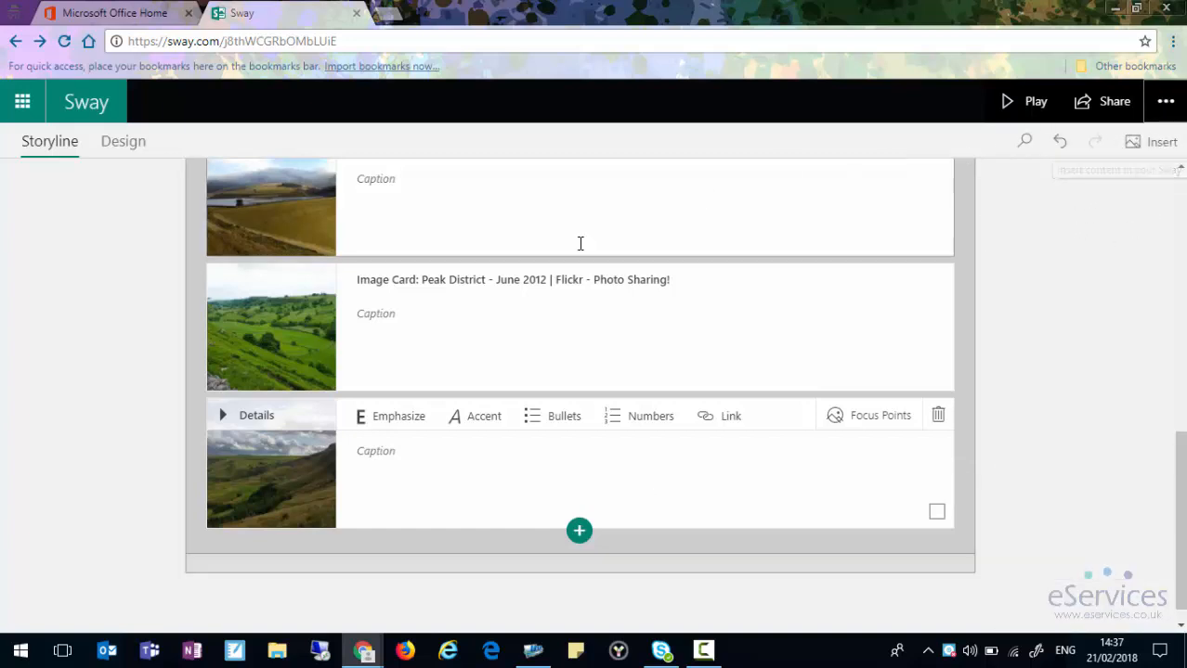
Compare the sharing audiences, set the Sway to be shared with anyone with a link, and preview its visual link.
click(1105, 108)
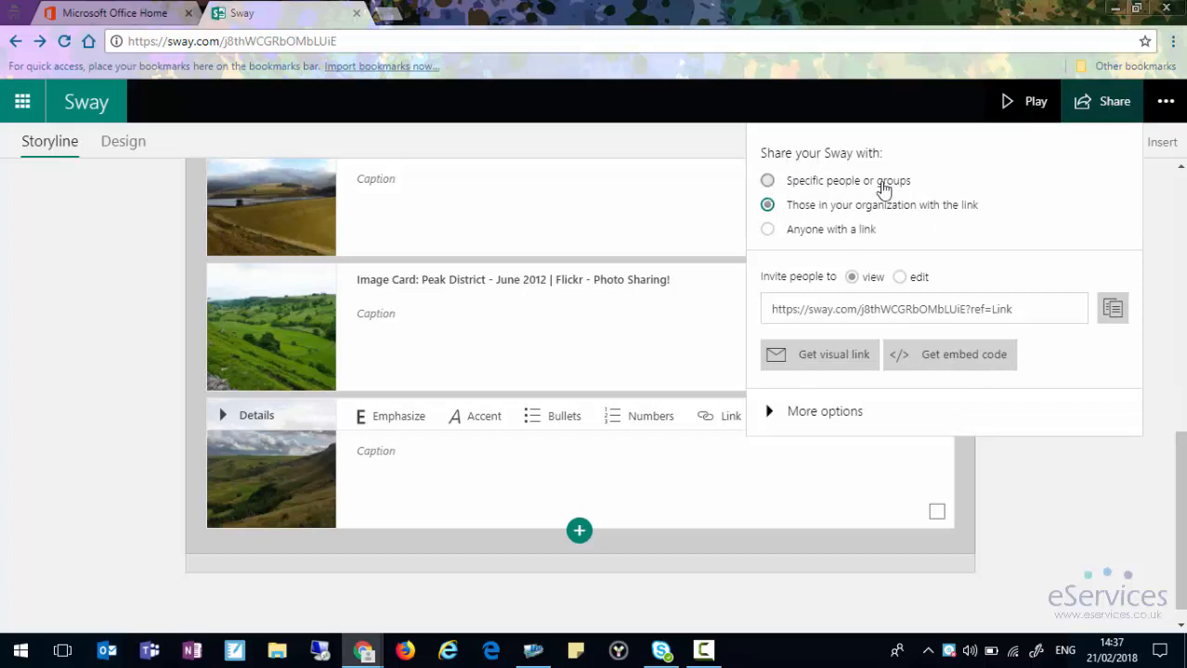
click(767, 182)
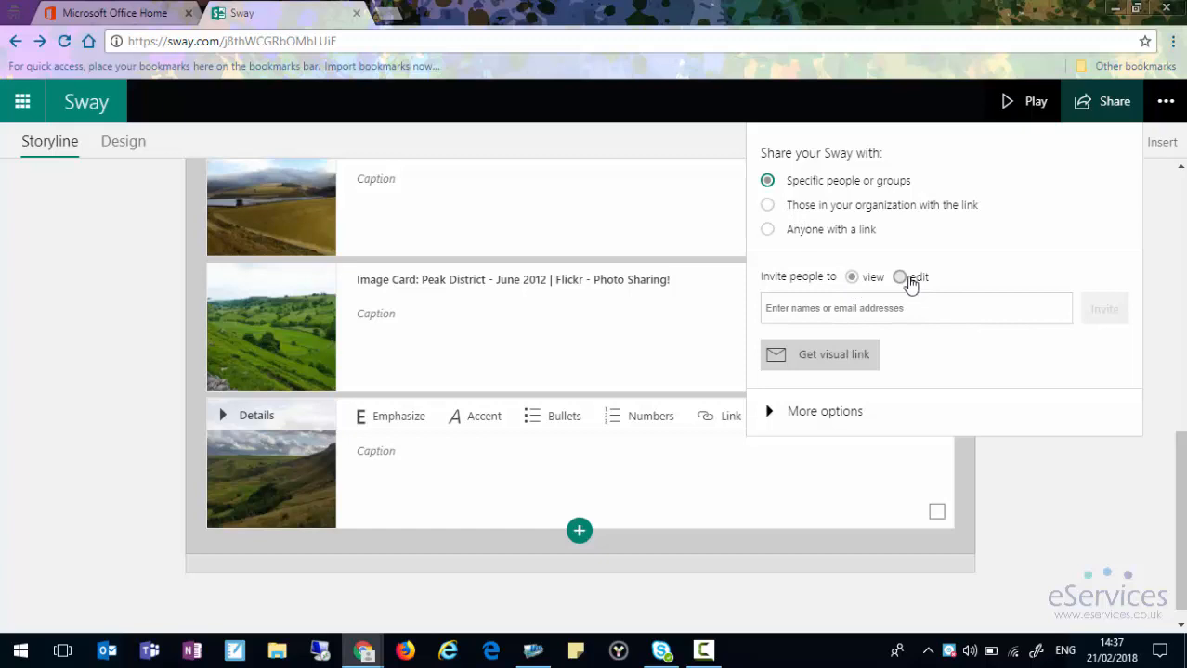
click(811, 208)
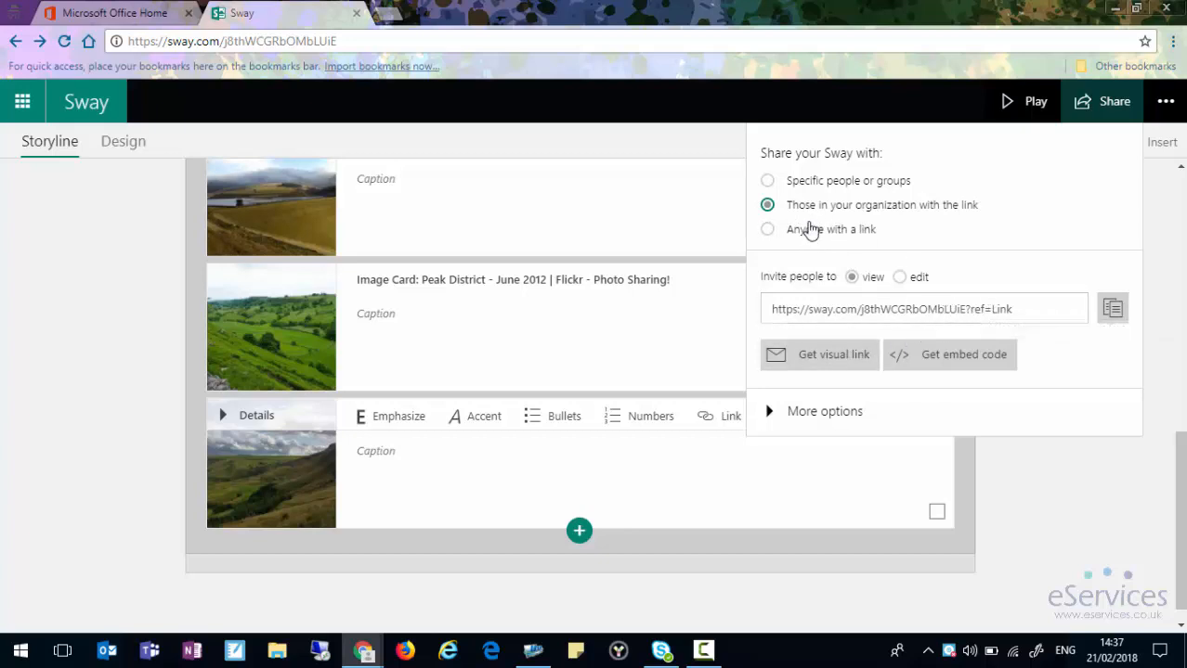
click(790, 234)
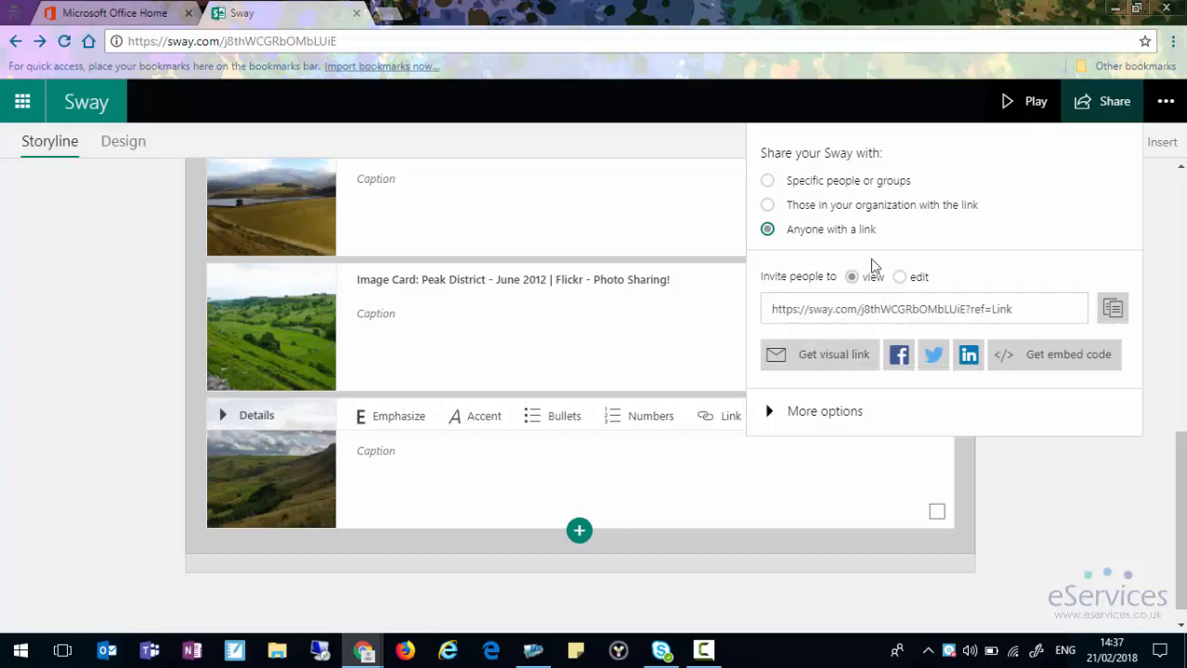
click(815, 181)
click(813, 205)
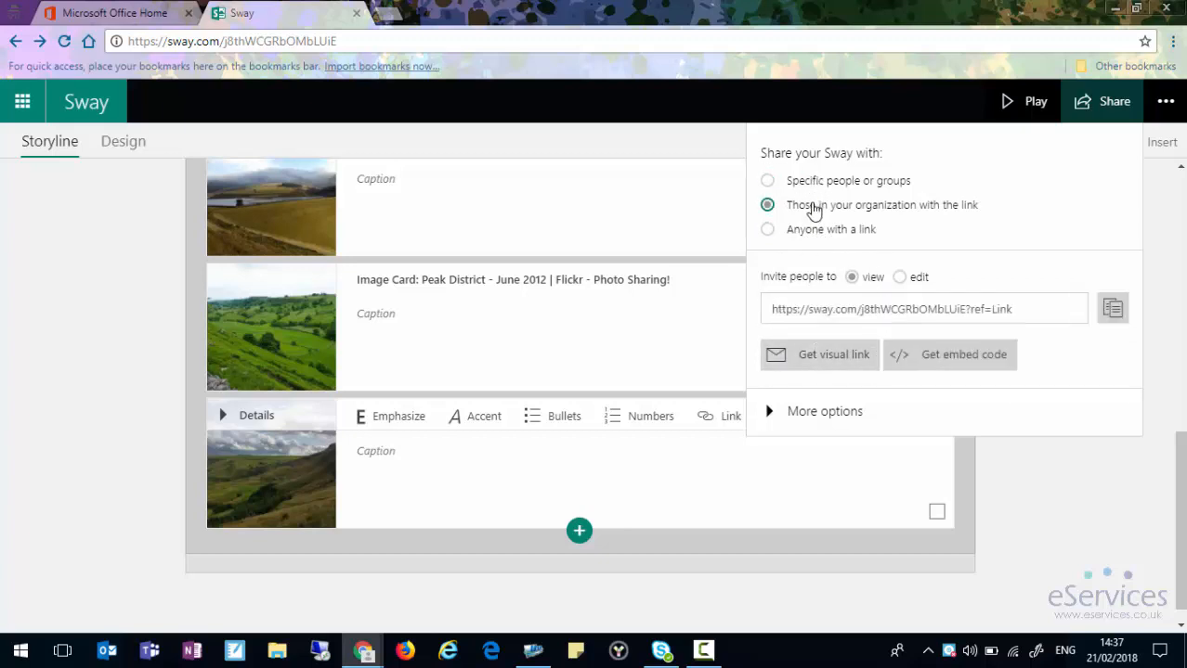
click(810, 230)
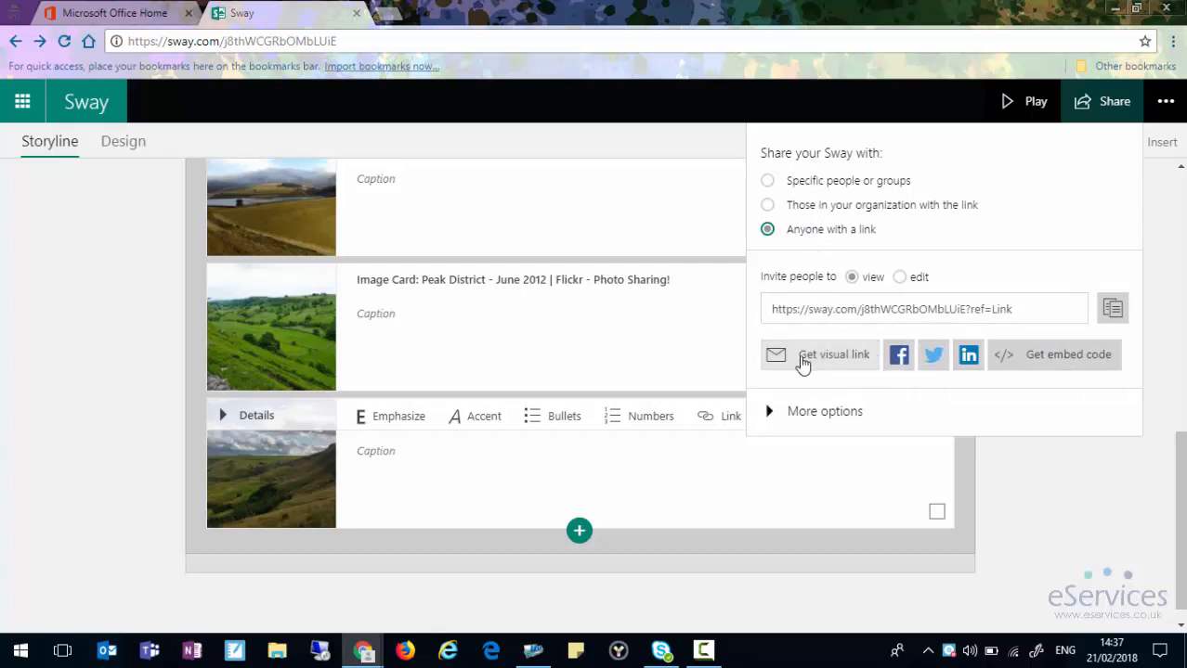
click(810, 360)
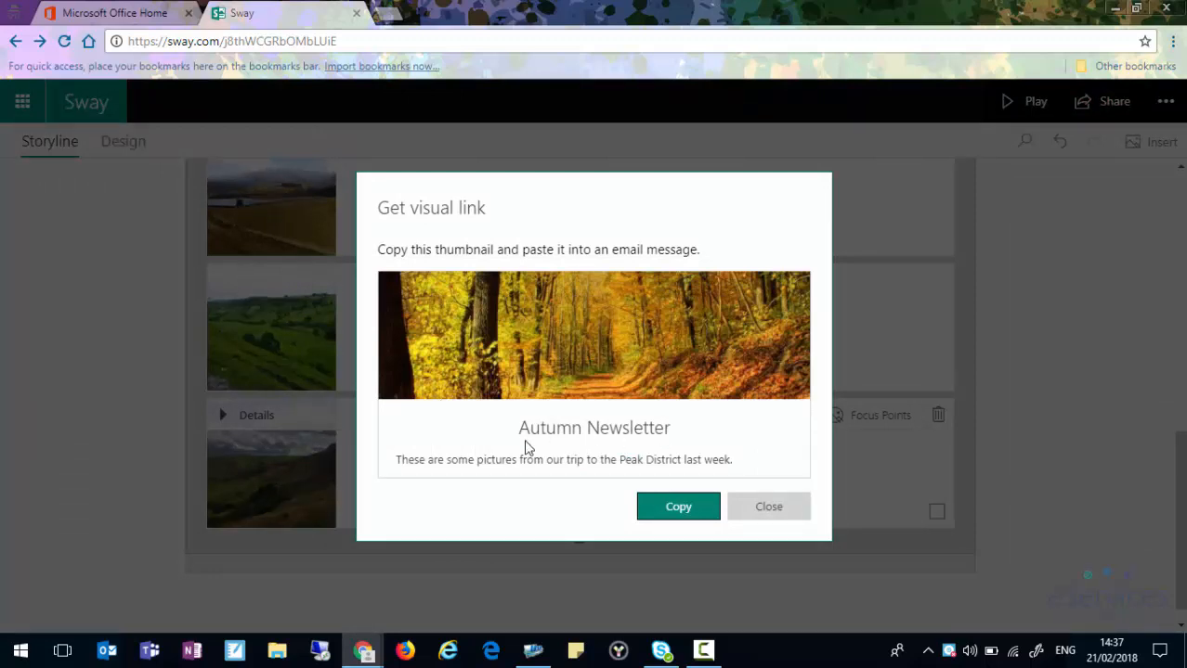
click(765, 509)
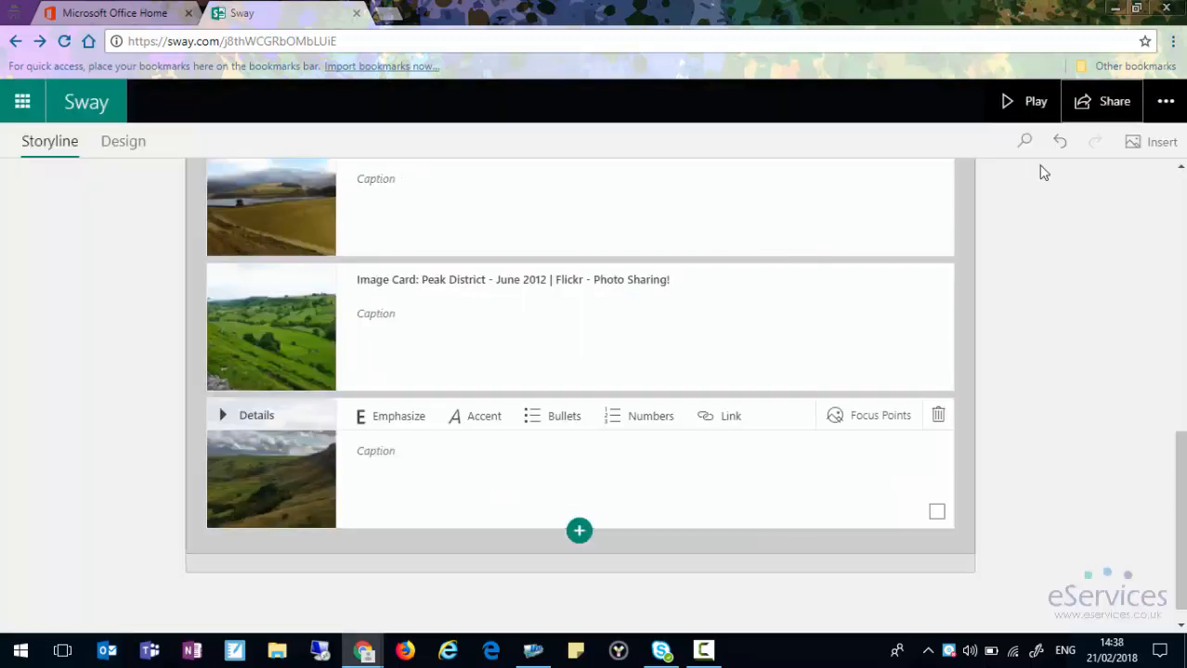
Copy the Sway's view link, expand the additional sharing options, and close the sharing settings.
click(1114, 106)
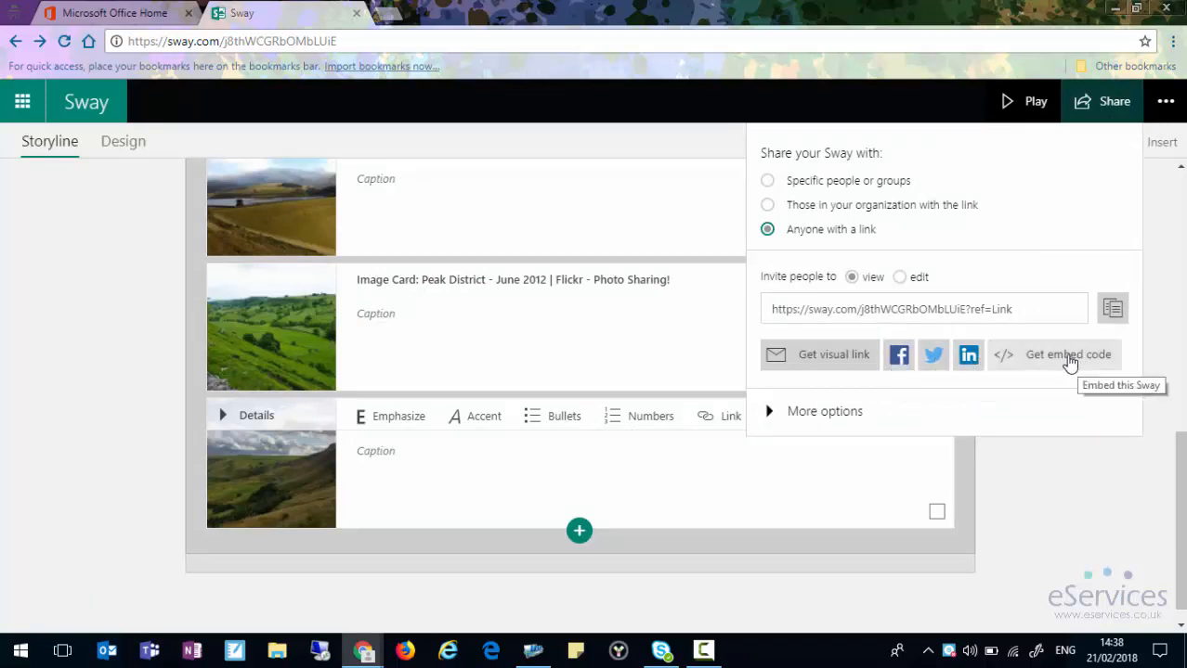
click(1057, 305)
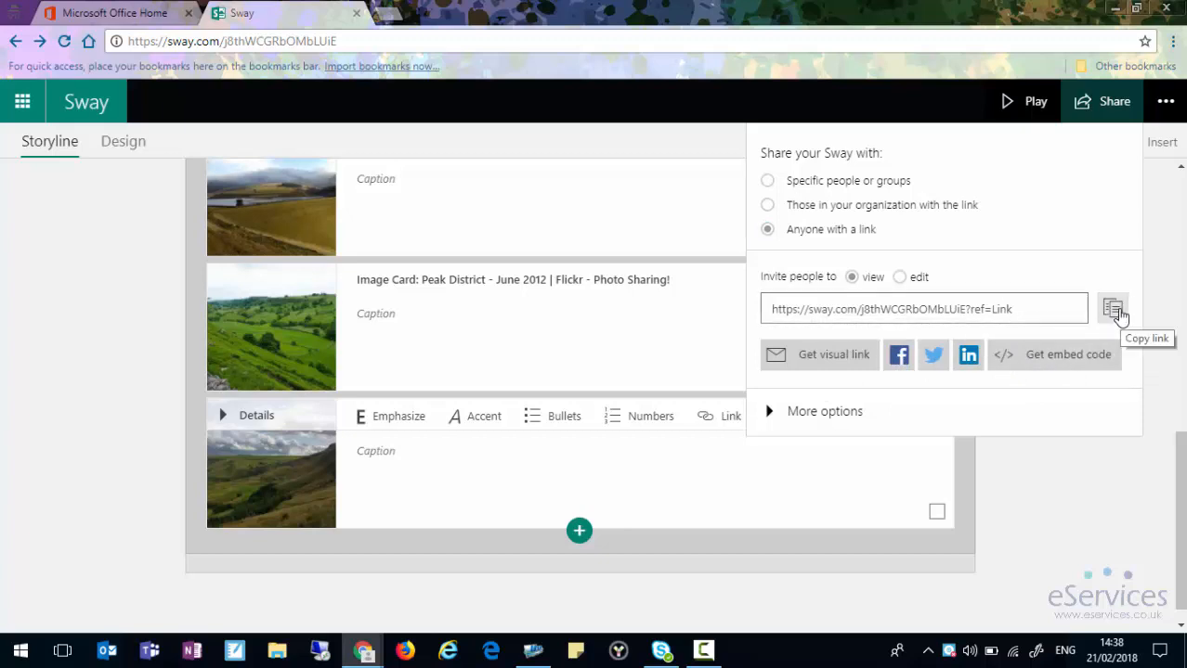
click(1119, 316)
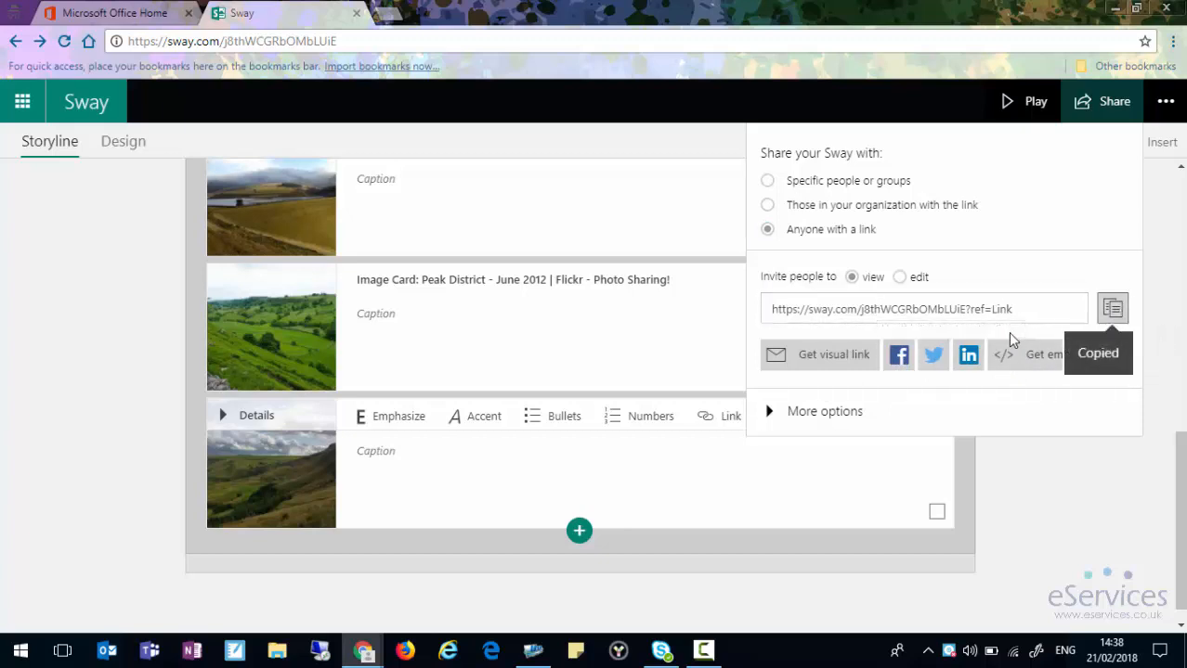
click(811, 424)
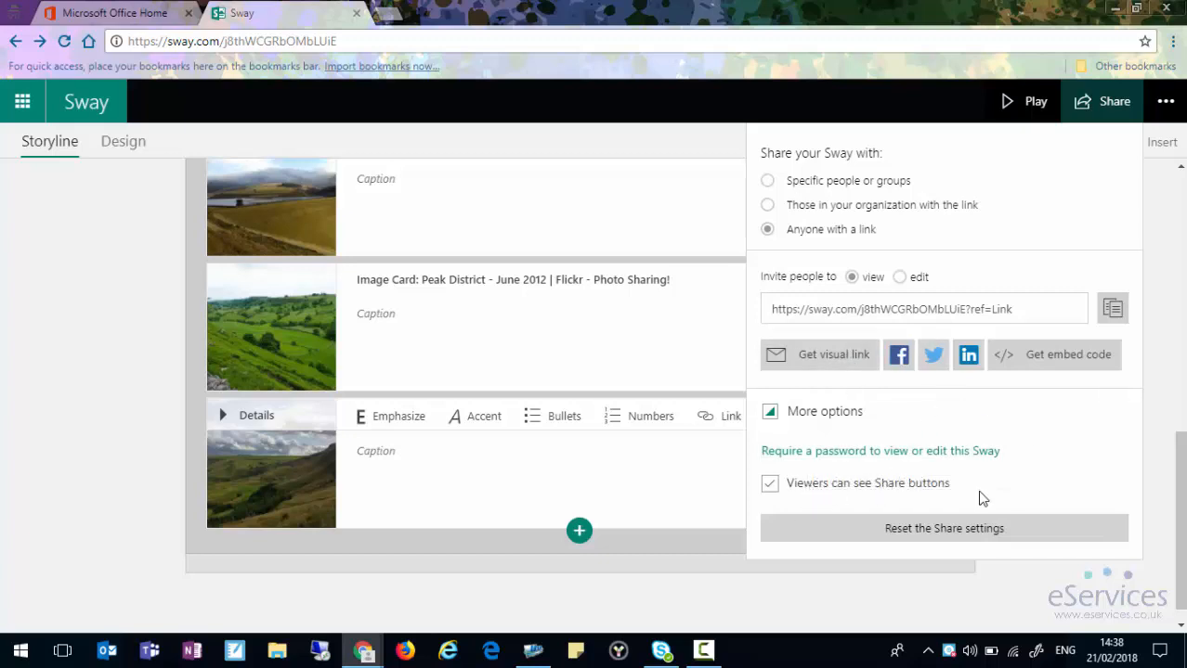
click(82, 297)
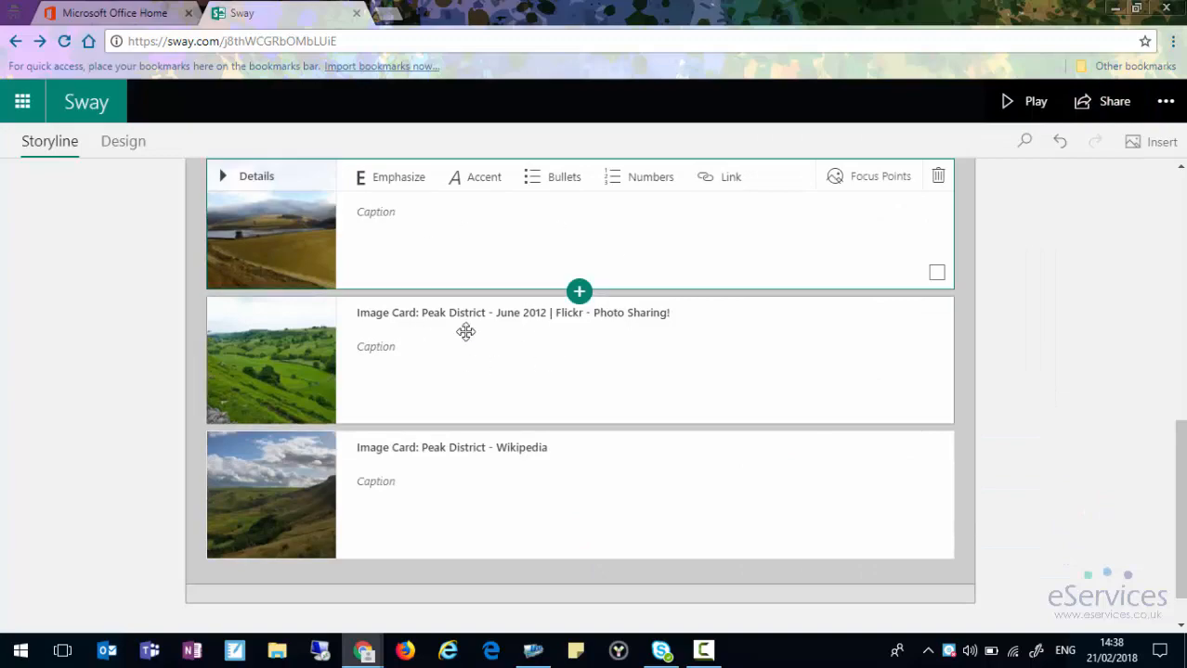